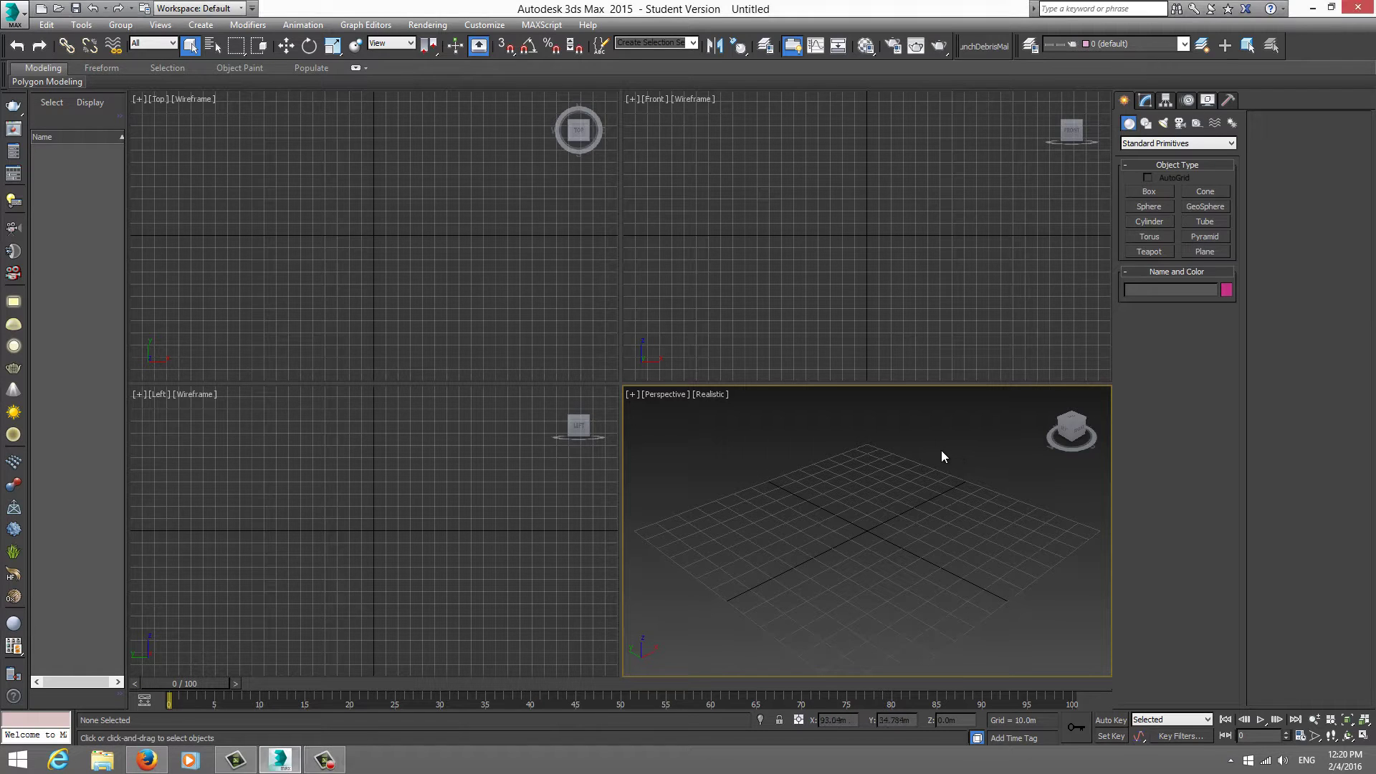
- Maximize the Perspective viewport with Alt+W so it replaces the four-view layout
{"action": "key", "text": "alt+w"}
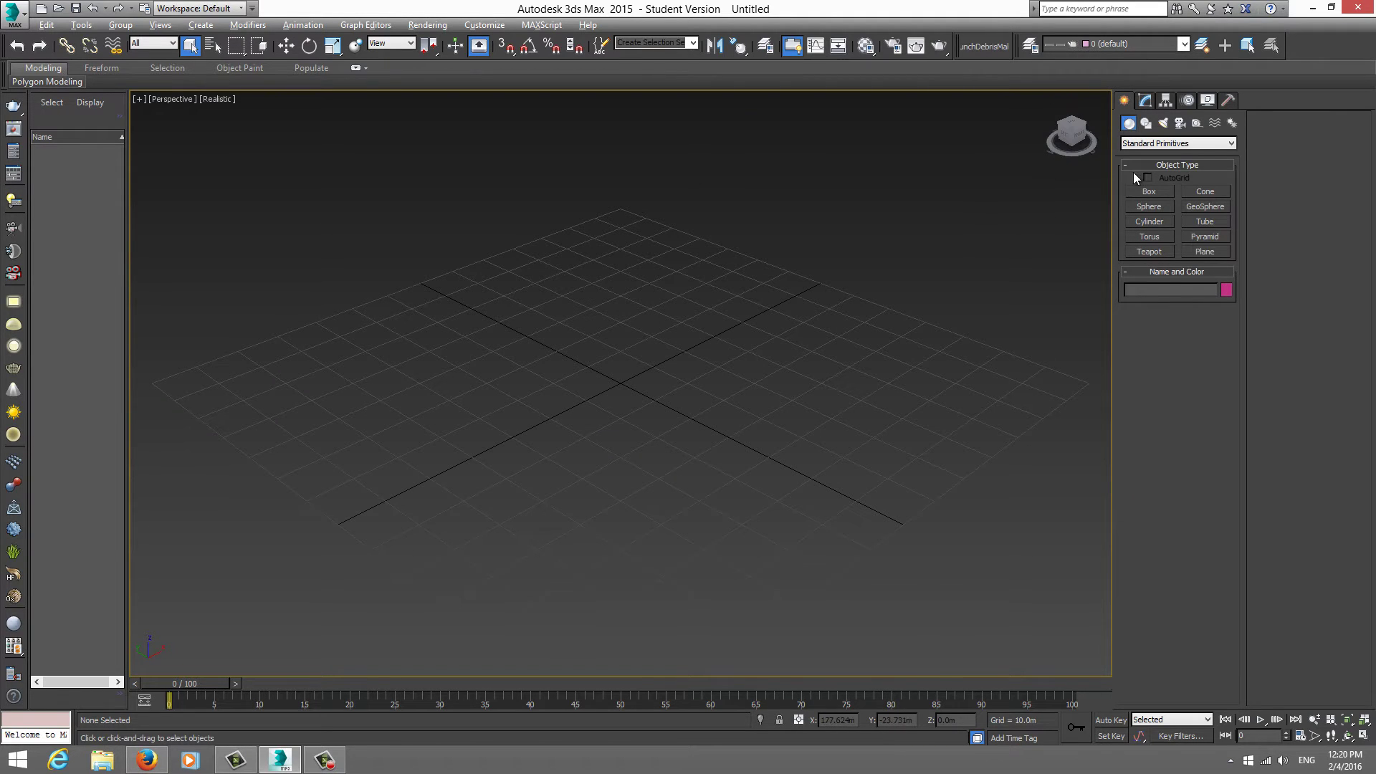
- Draw a Standard Primitives box, Box001, at the centre of the grid
{"action": "left_click", "coordinate": [1144, 100]}
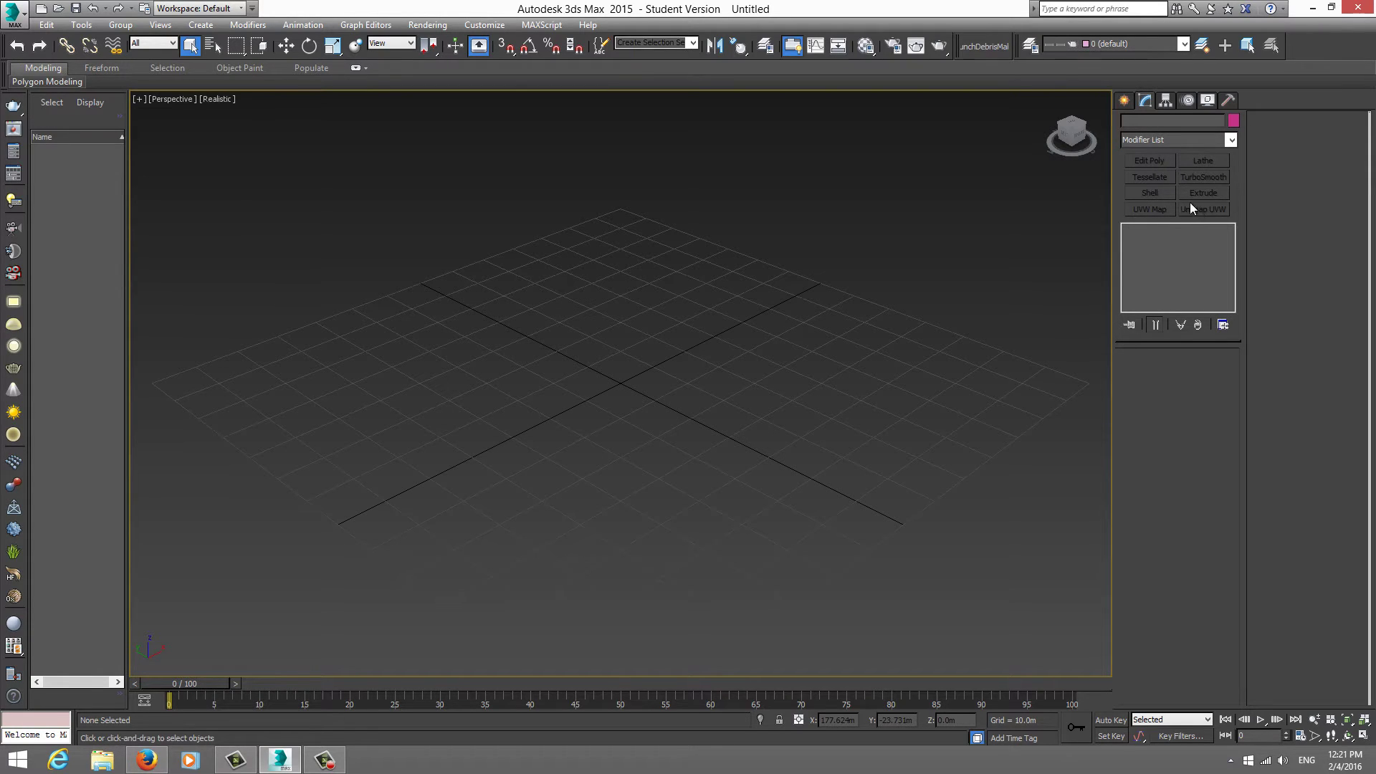
{"action": "left_click", "coordinate": [1123, 101]}
{"action": "left_click", "coordinate": [1147, 192]}
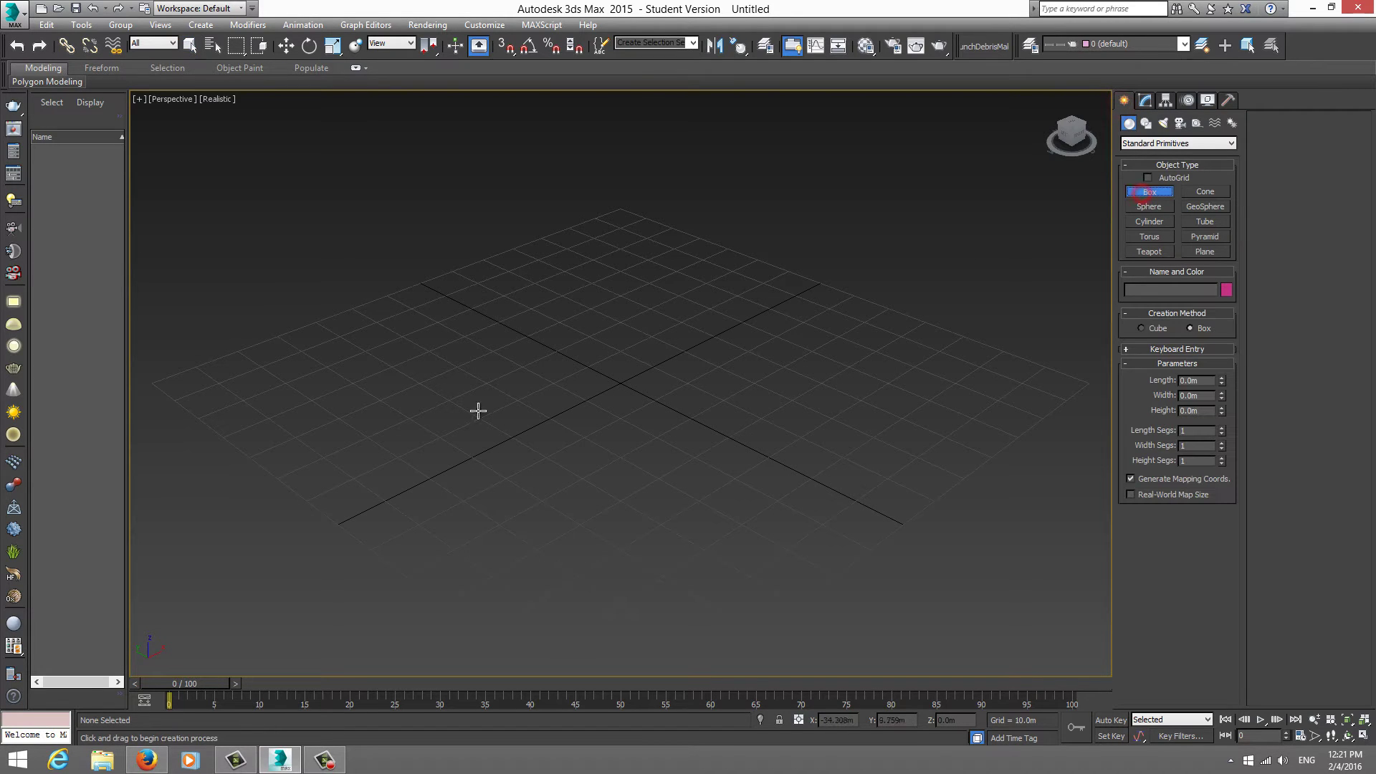
{"action": "left_click_drag", "start_coordinate": [630, 368], "coordinate": [624, 487]}
- Finish Box001 at about 34.5m height and show its modifier stack
{"action": "left_click", "coordinate": [602, 371]}
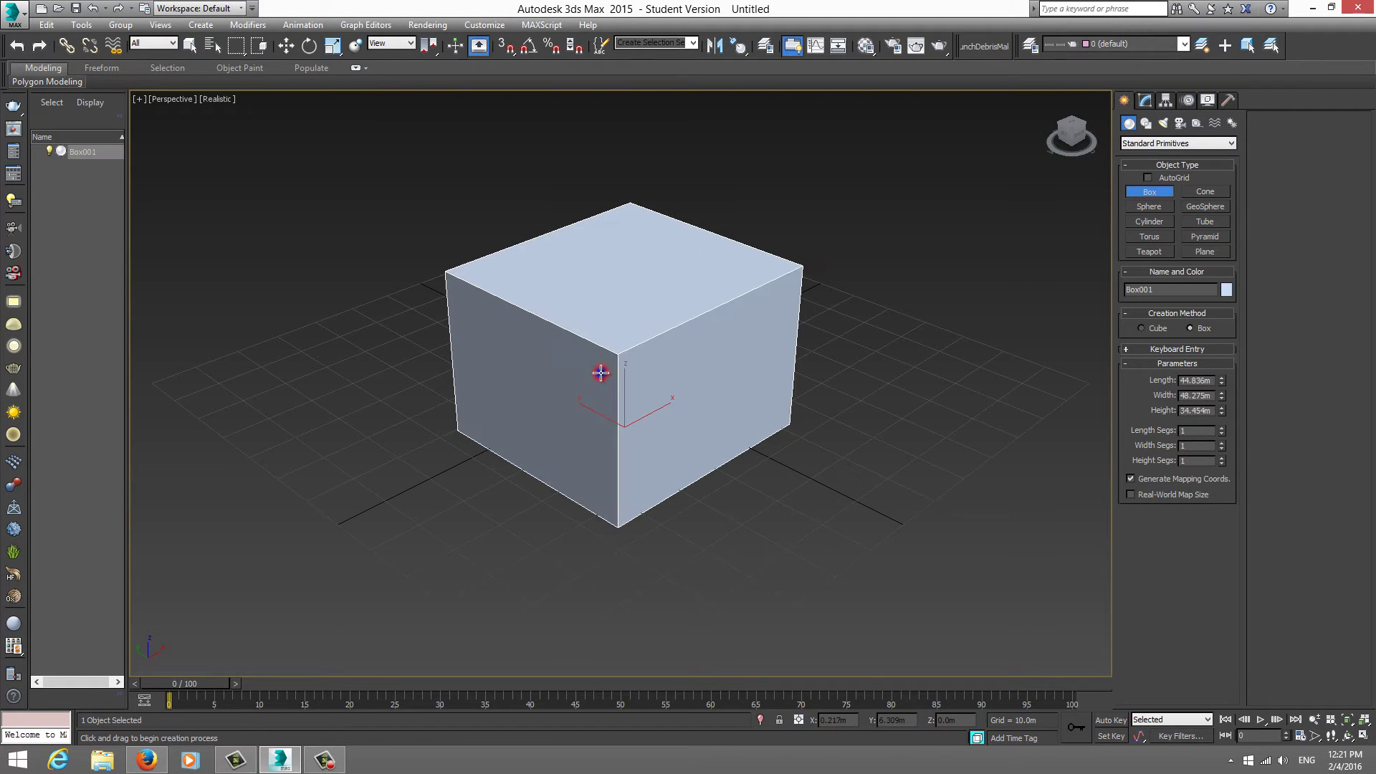
{"action": "right_click", "coordinate": [602, 371]}
{"action": "left_click", "coordinate": [1147, 101]}
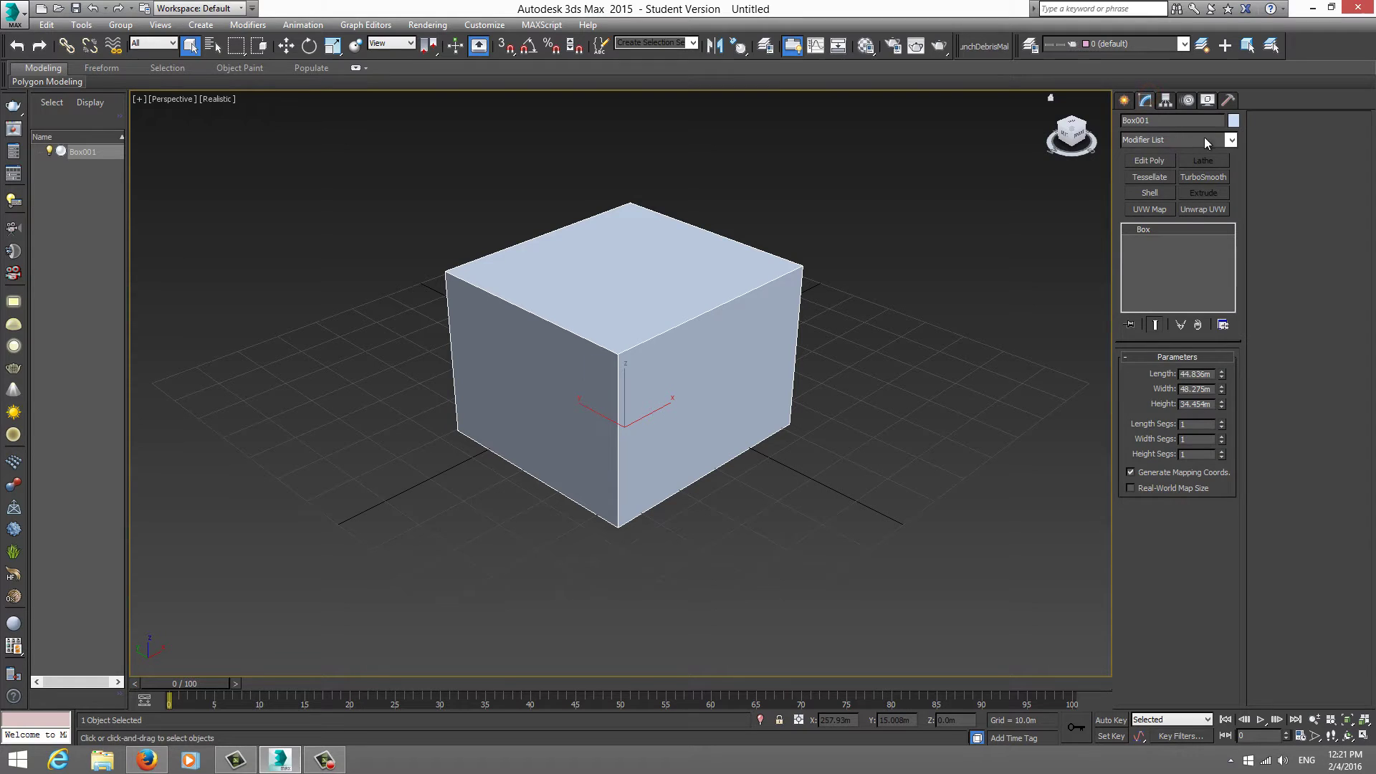
- Scroll through the Modifier List dropdown and close it without adding a modifier
{"action": "left_click", "coordinate": [1229, 141]}
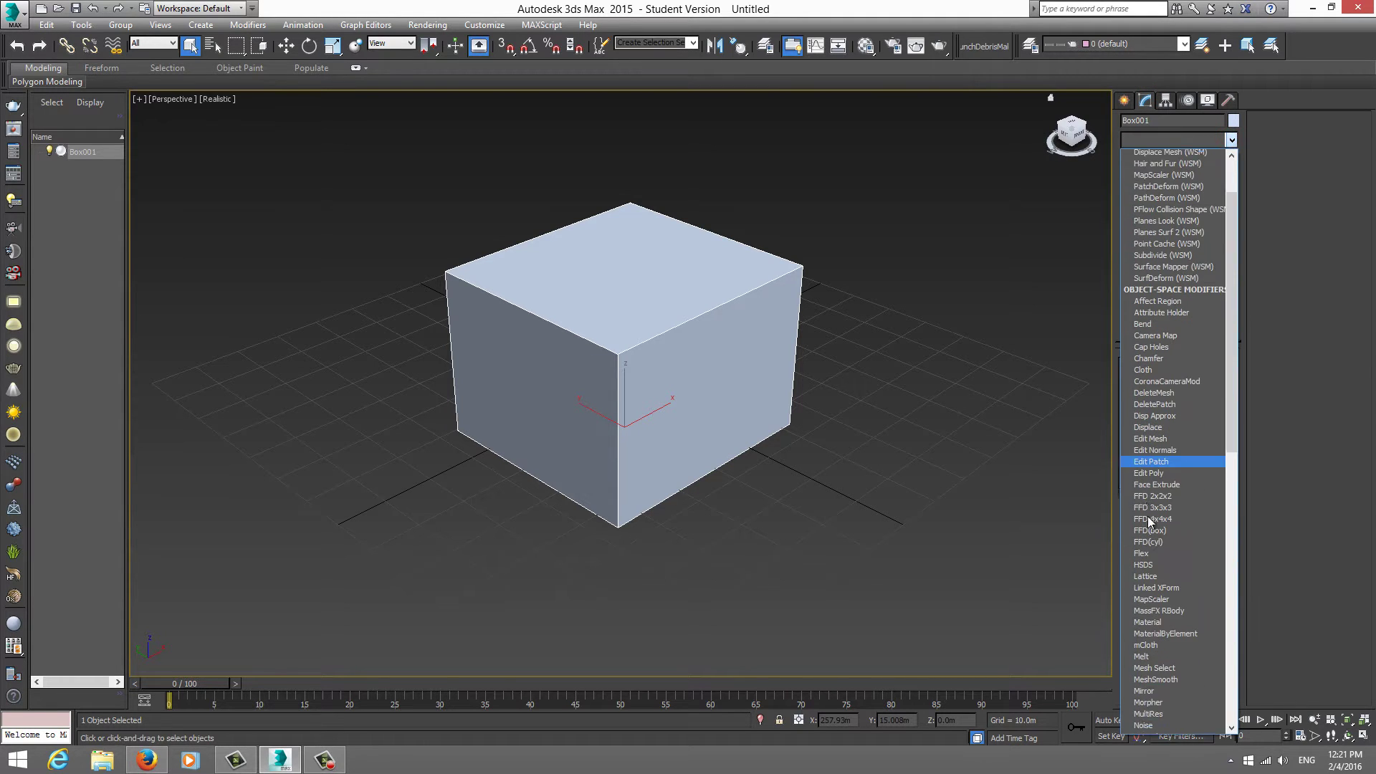
{"action": "scroll", "coordinate": [1159, 502], "scroll_direction": "down", "scroll_amount": 2}
{"action": "scroll", "coordinate": [1158, 519], "scroll_direction": "down", "scroll_amount": 2}
{"action": "scroll", "coordinate": [1158, 519], "scroll_direction": "down", "scroll_amount": 1}
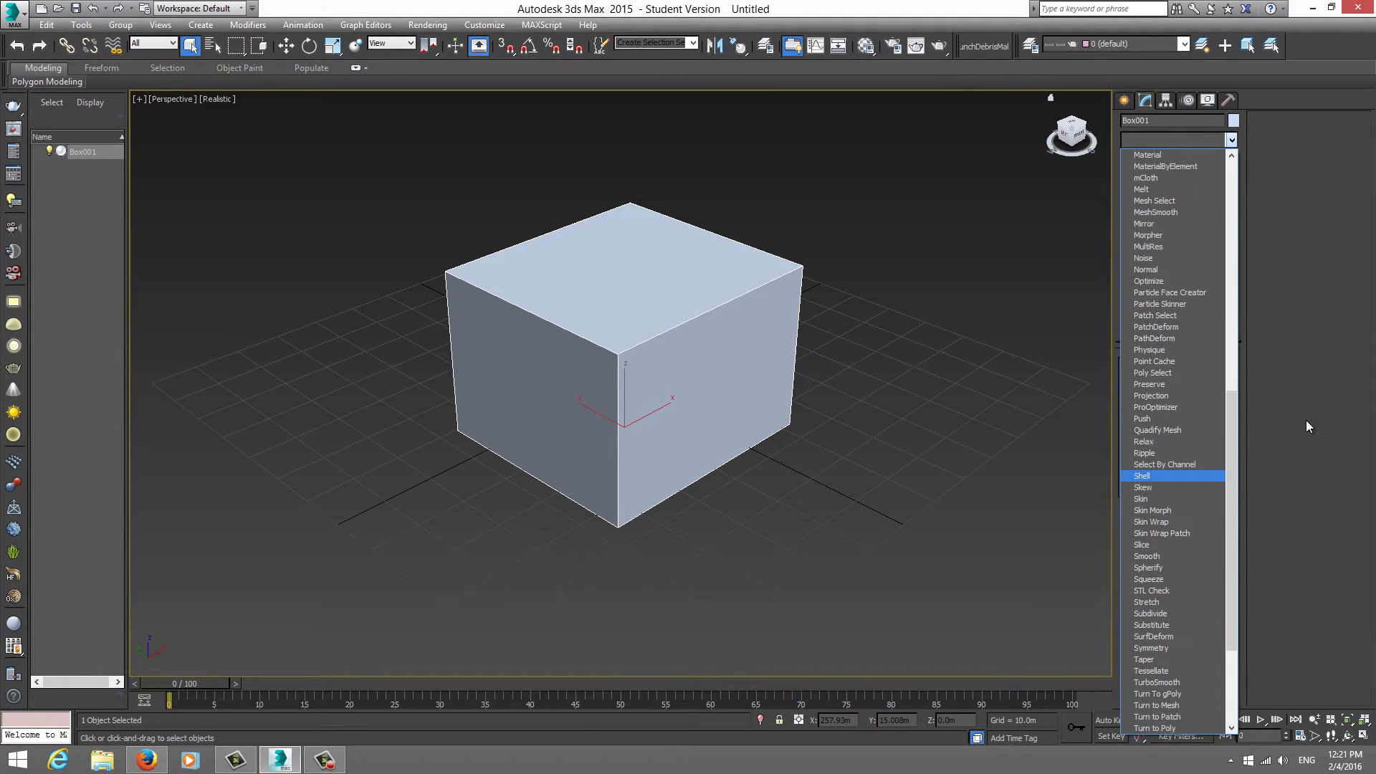
{"action": "left_click", "coordinate": [1306, 419]}
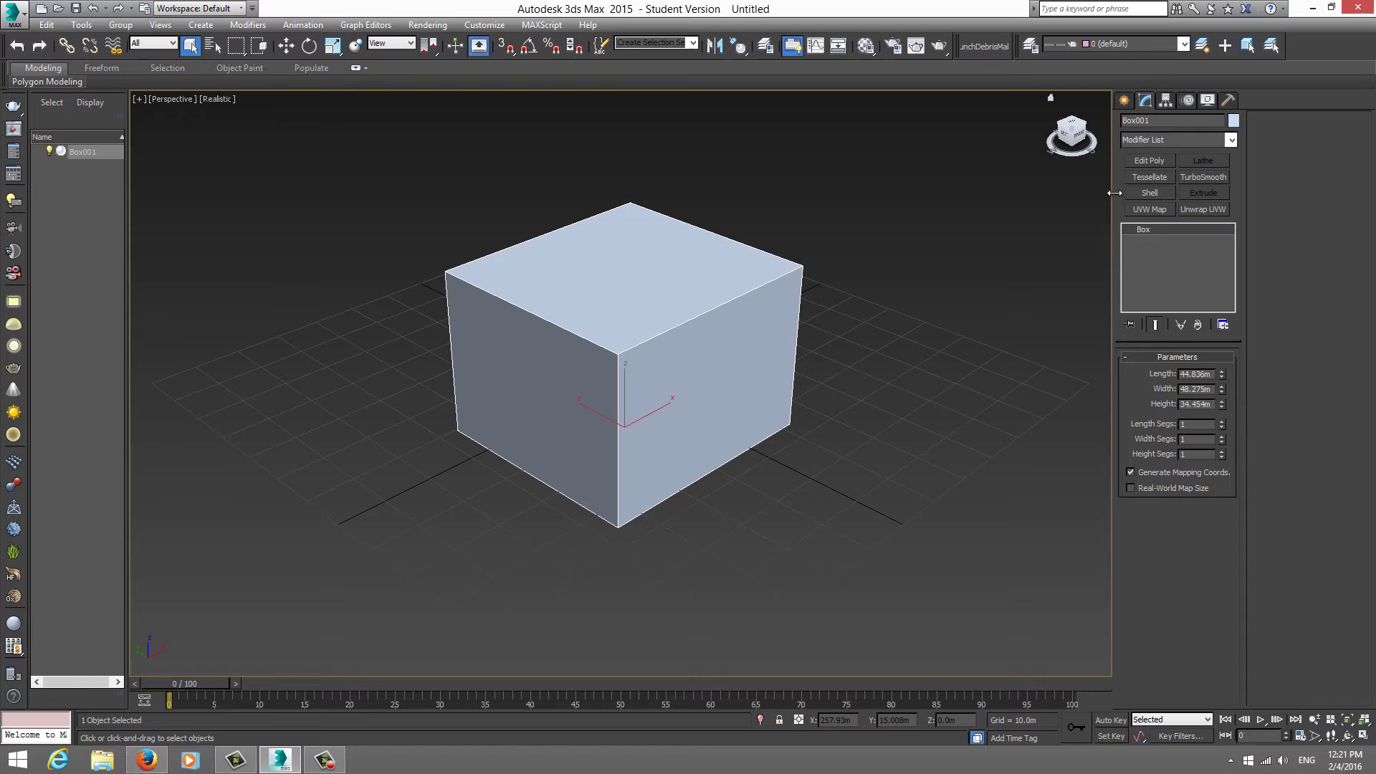
- Widen the command panel to two columns, then narrow it back to one
{"action": "left_click_drag", "start_coordinate": [1111, 249], "coordinate": [1257, 258]}
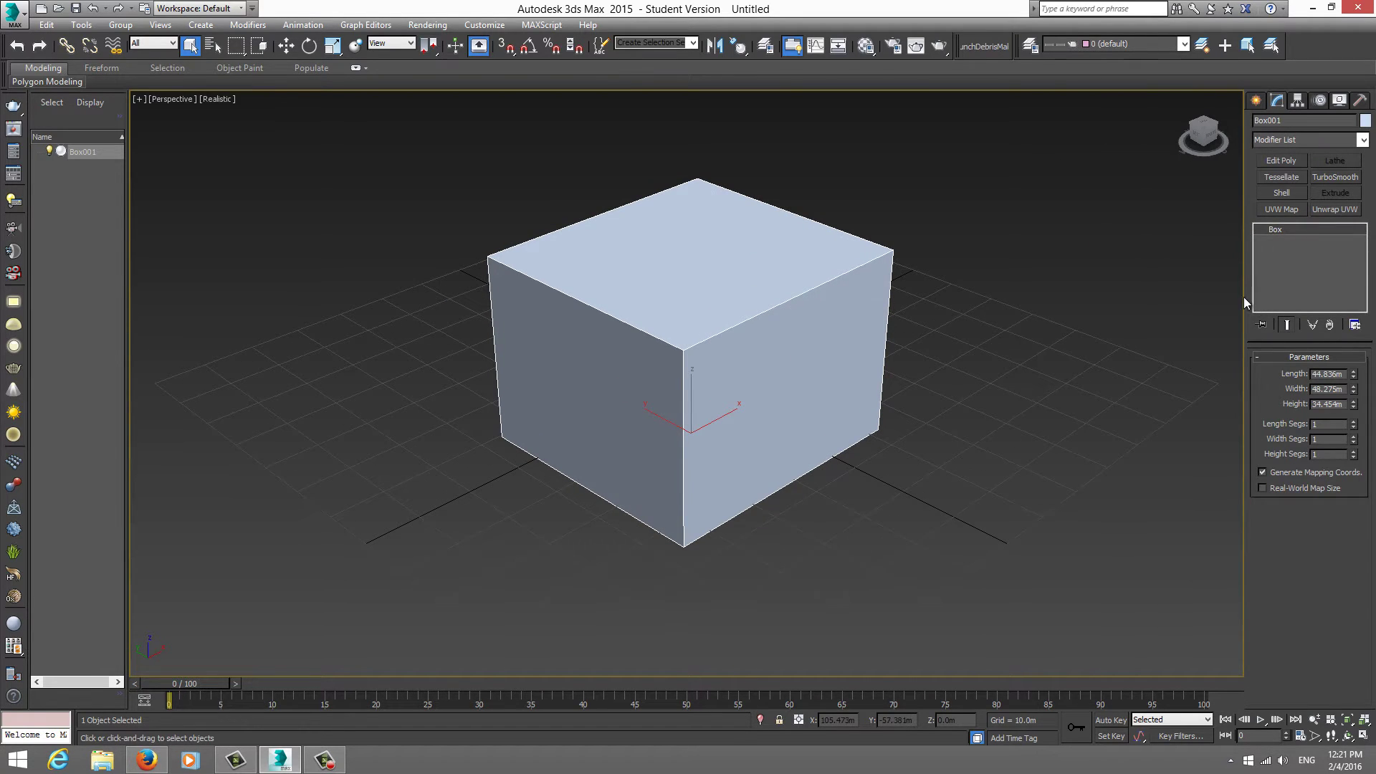
{"action": "left_click_drag", "start_coordinate": [1247, 296], "coordinate": [1061, 286]}
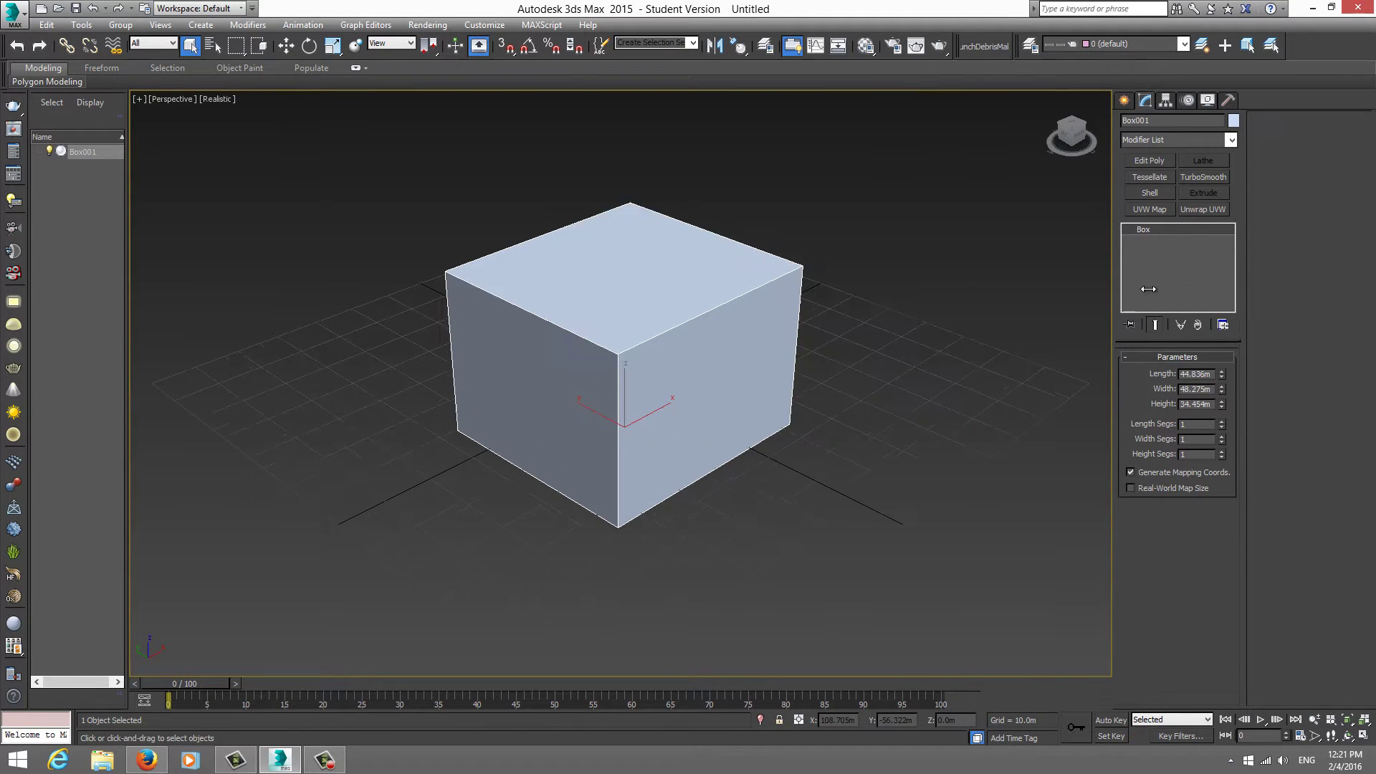
{"action": "left_click_drag", "start_coordinate": [1060, 286], "coordinate": [1113, 286]}
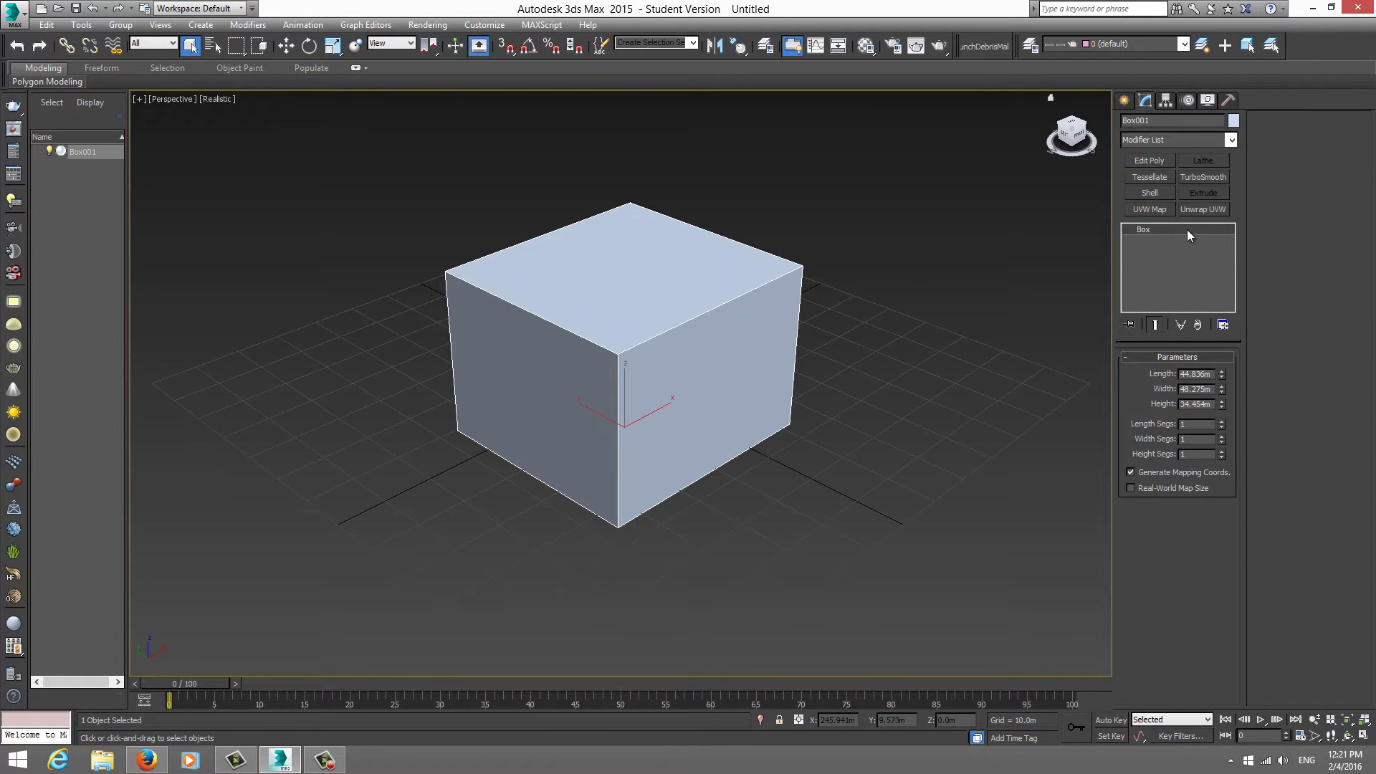
- Turn off Show Buttons in the Configure Modifier Sets menu
{"action": "left_click", "coordinate": [1223, 325]}
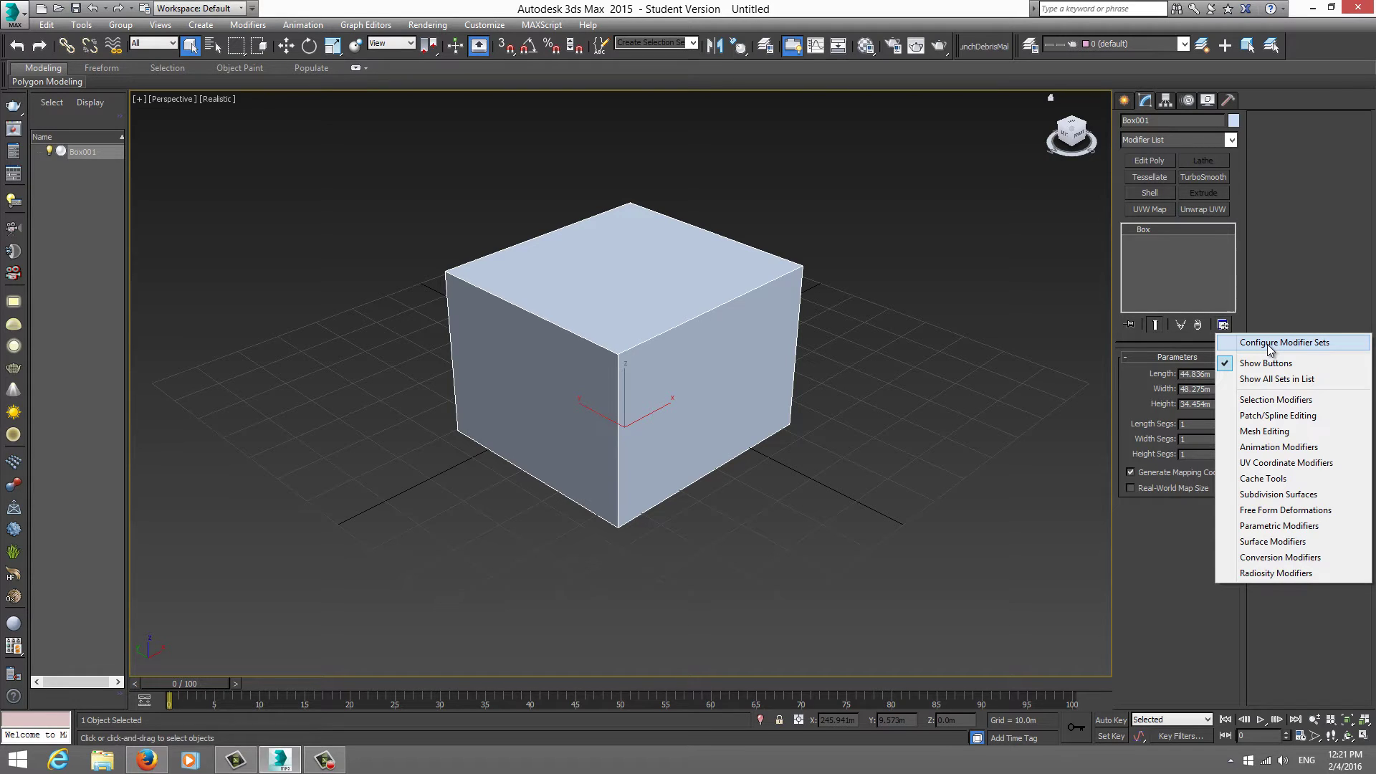
{"action": "left_click", "coordinate": [1279, 363]}
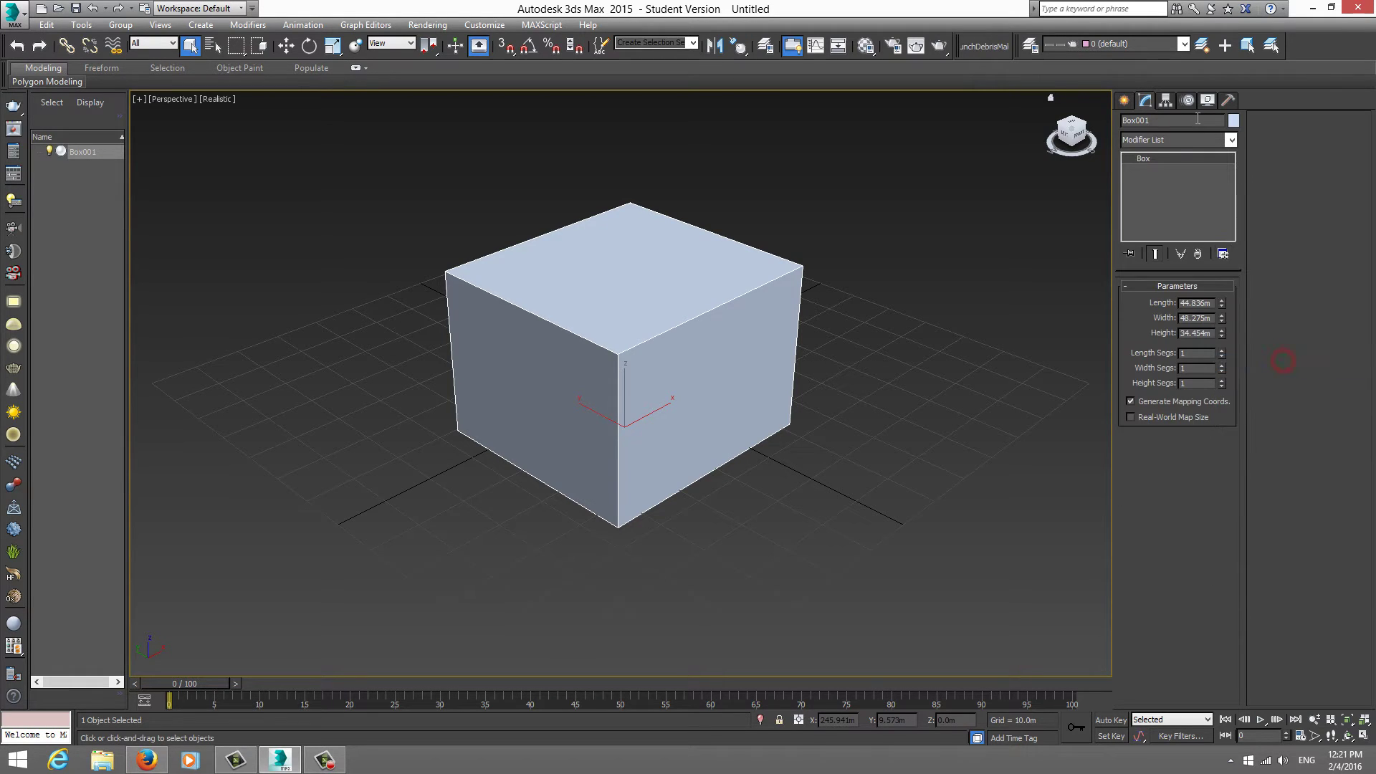
{"action": "left_click", "coordinate": [1223, 254]}
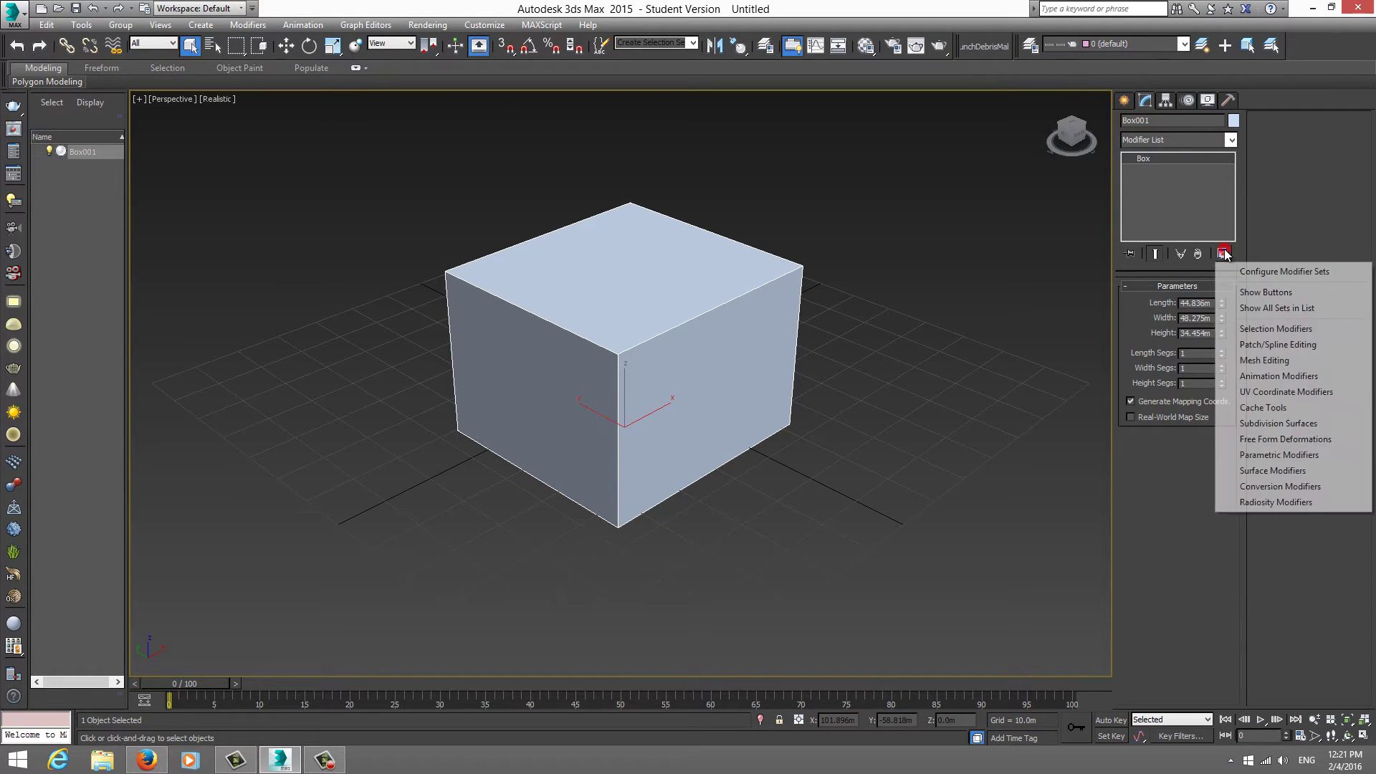
- In Configure Modifier Sets, assign Edit Mesh, Edit Spline and Bevel to the first three buttons
{"action": "left_click", "coordinate": [1303, 272]}
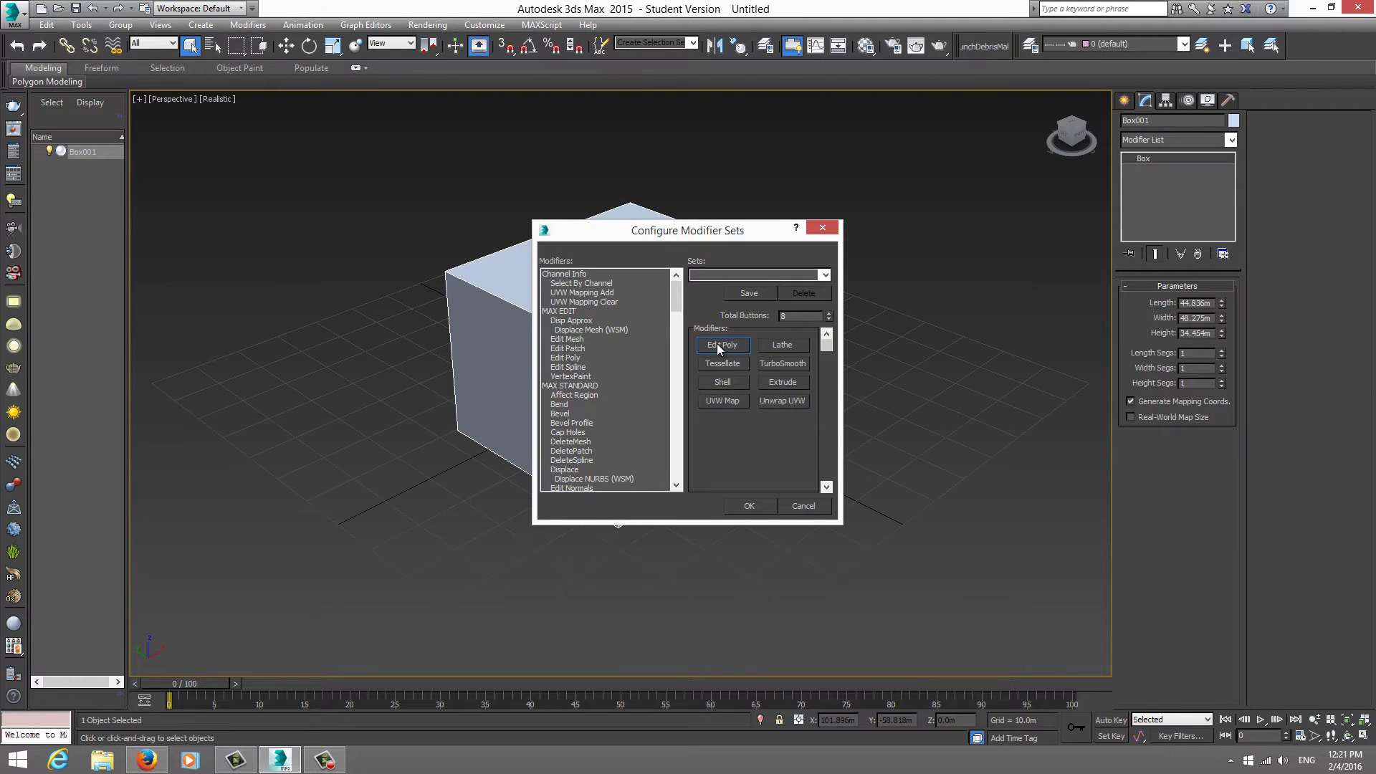
{"action": "left_click_drag", "start_coordinate": [675, 295], "coordinate": [668, 453]}
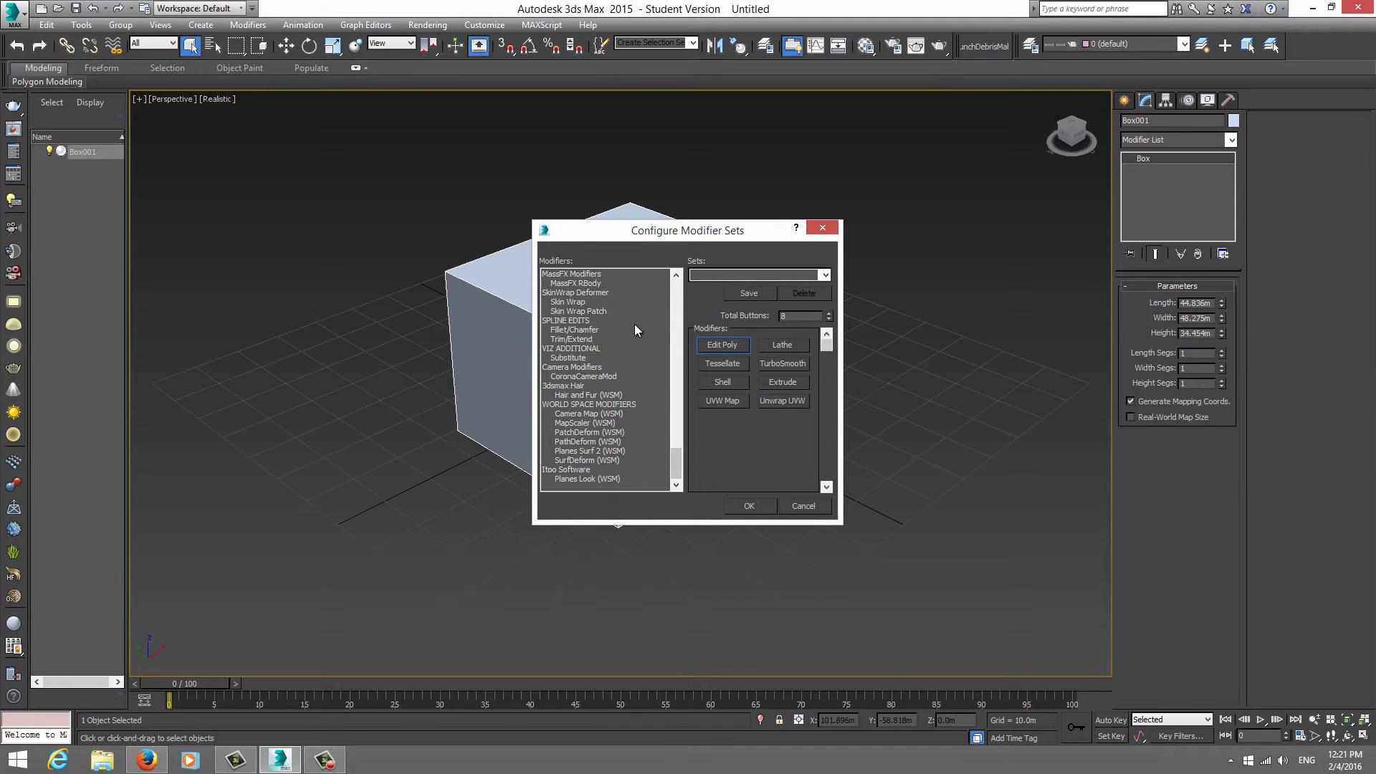
{"action": "left_click_drag", "start_coordinate": [672, 445], "coordinate": [655, 276]}
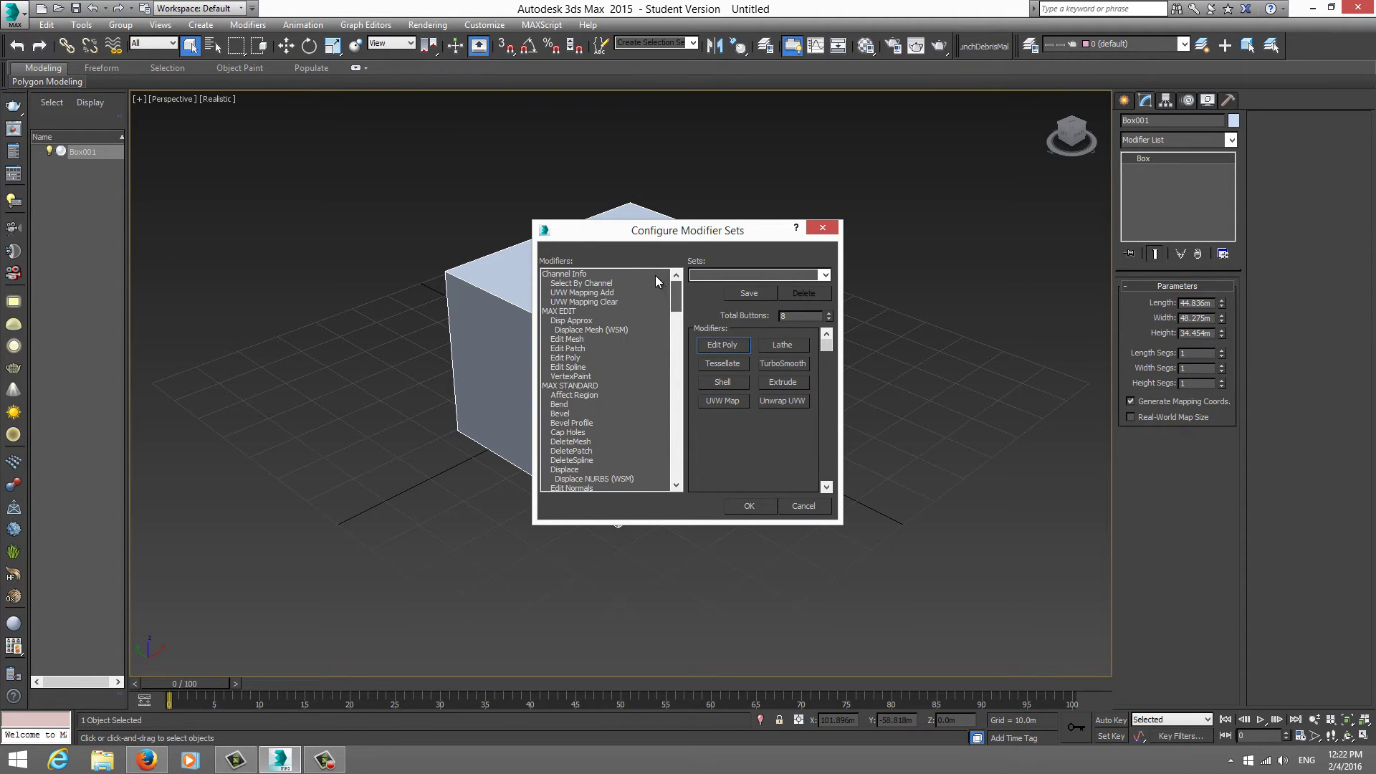
{"action": "left_click", "coordinate": [725, 339]}
{"action": "left_click", "coordinate": [581, 339]}
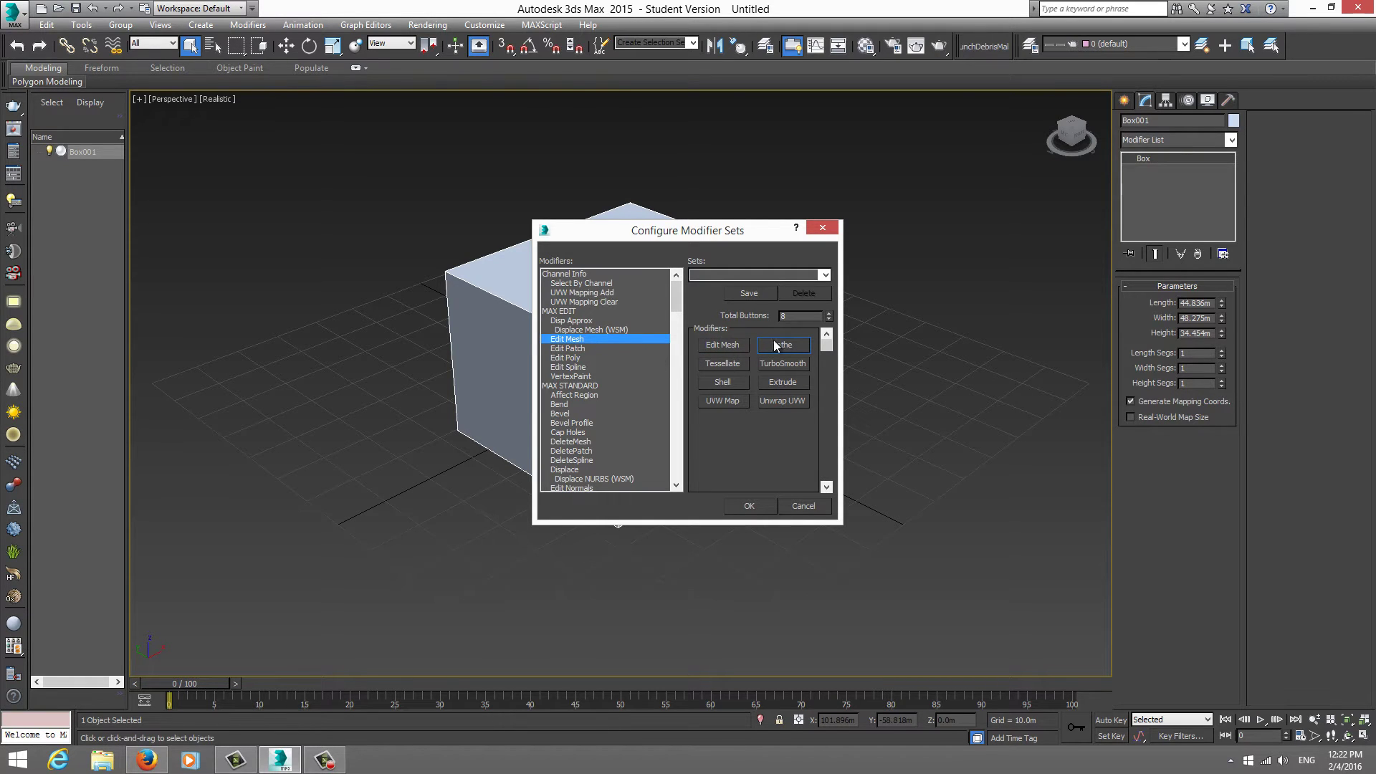
{"action": "left_click", "coordinate": [579, 367]}
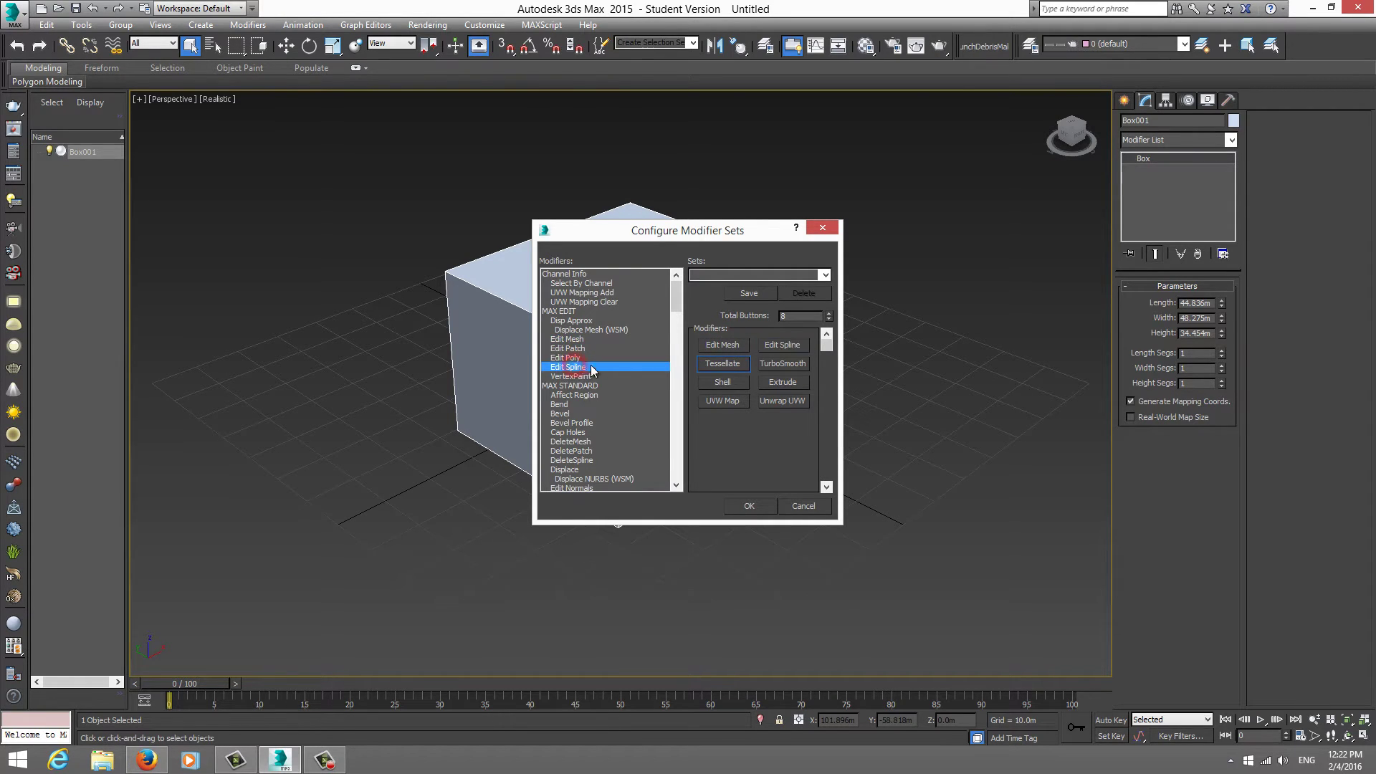
{"action": "left_click", "coordinate": [566, 414]}
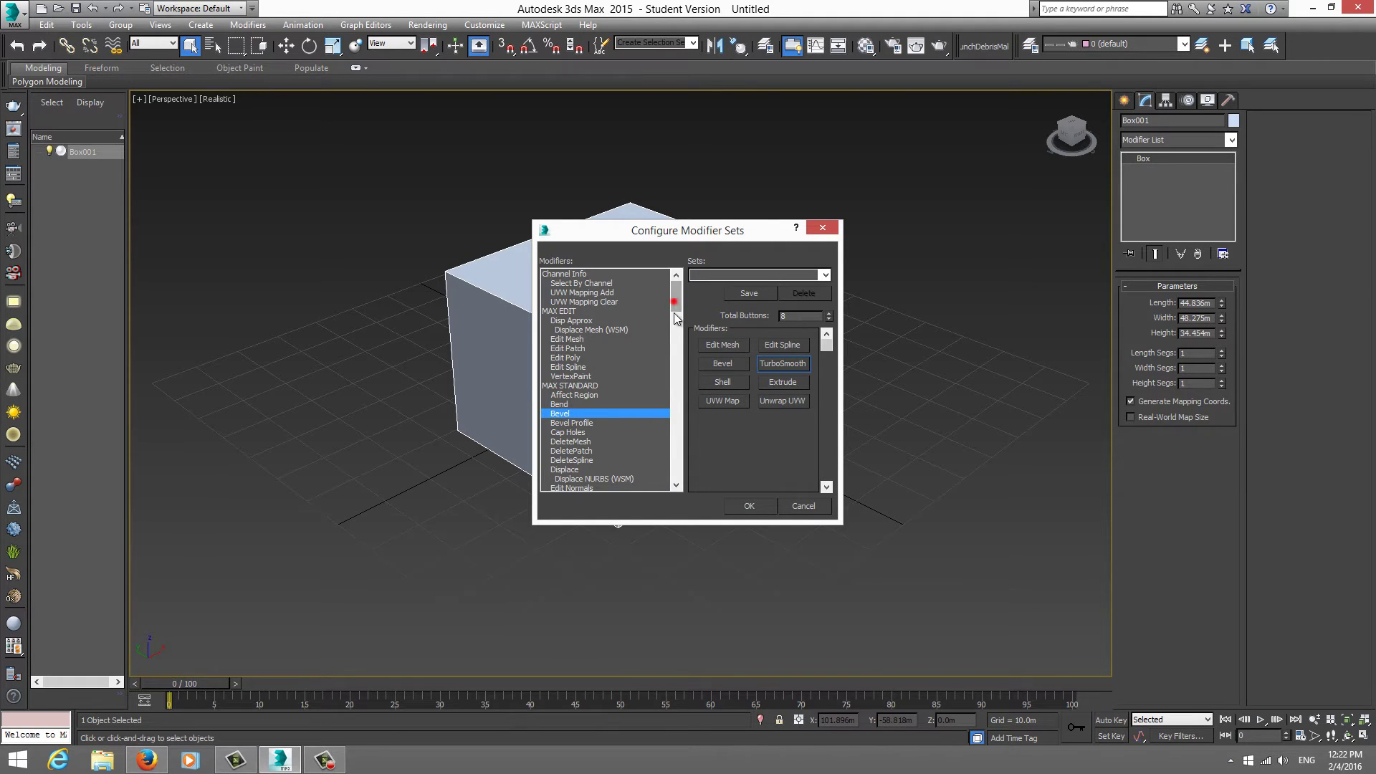
- Assign FFD 3x3x3, Lathe, MeshSmooth, Optimize and FFD(cyl) to buttons four through eight
{"action": "left_click_drag", "start_coordinate": [673, 319], "coordinate": [673, 330]}
{"action": "left_click", "coordinate": [588, 311]}
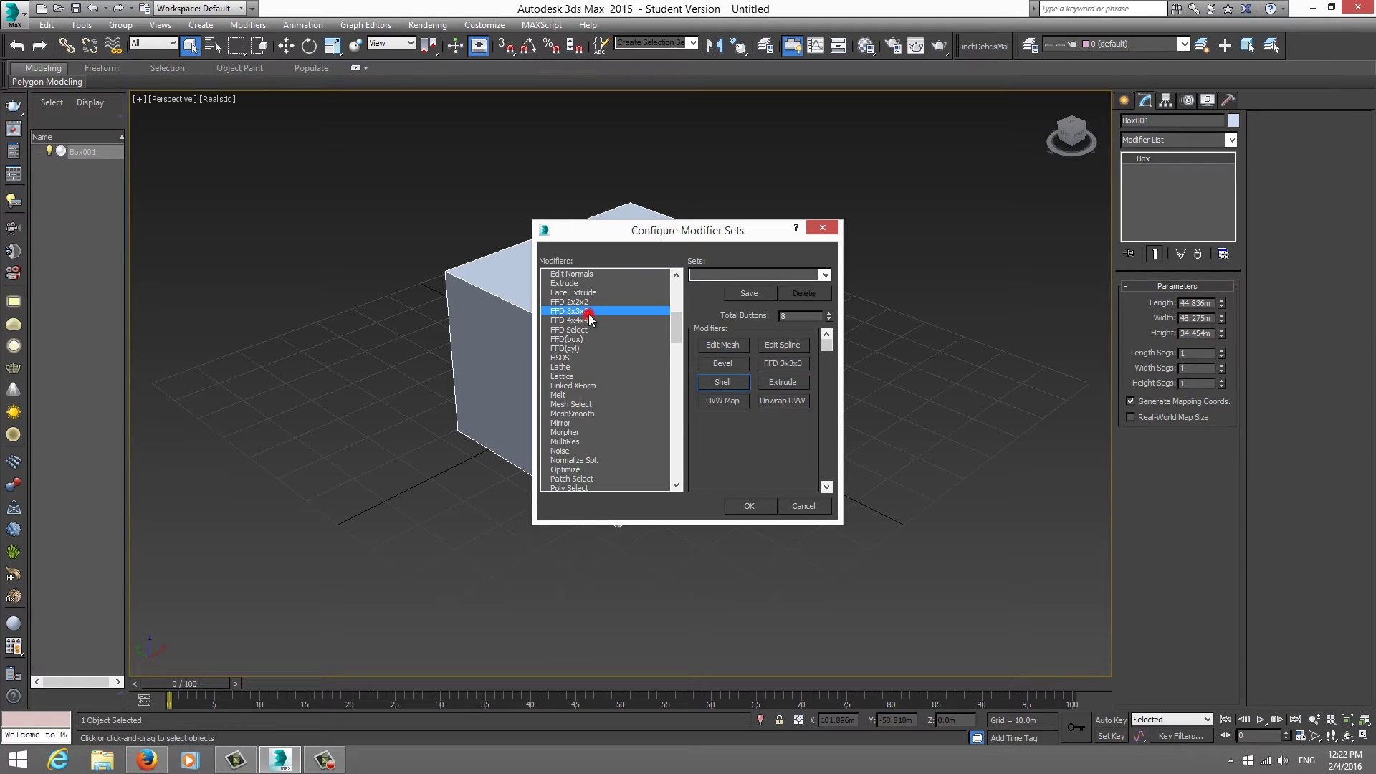
{"action": "left_click", "coordinate": [571, 367]}
{"action": "left_click", "coordinate": [571, 414]}
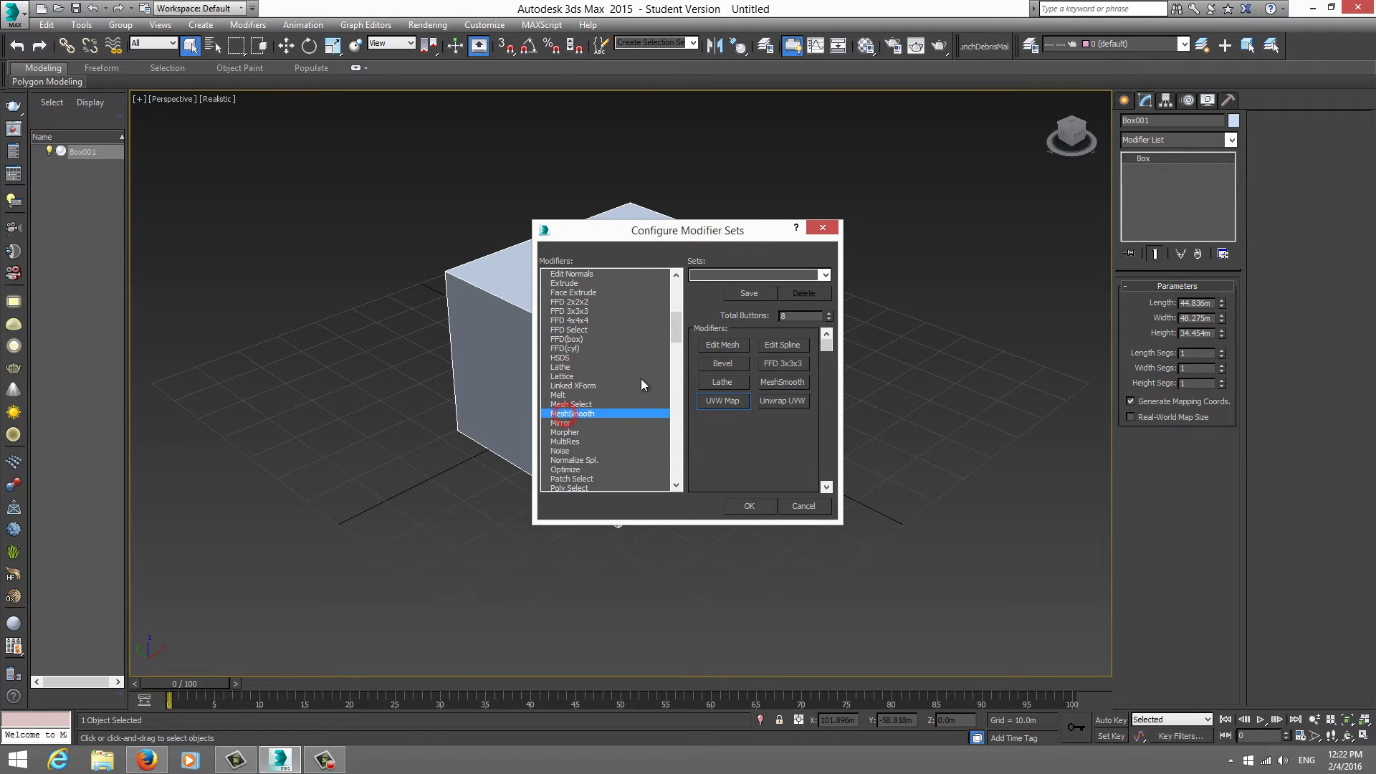
{"action": "left_click", "coordinate": [566, 469]}
{"action": "left_click", "coordinate": [566, 349]}
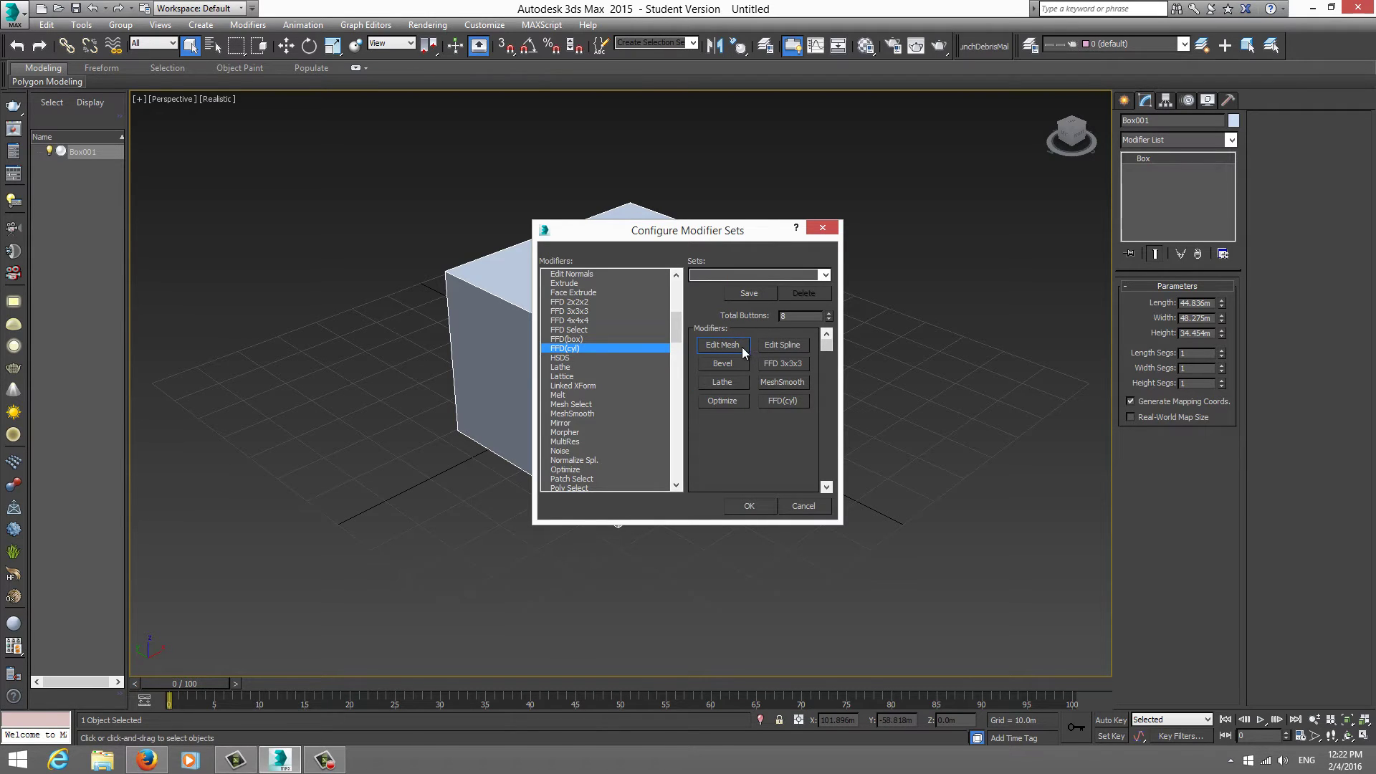
- Set Total Buttons to 20
{"action": "double_click", "coordinate": [818, 315]}
{"action": "type", "text": "20"}
{"action": "key", "text": "Return"}
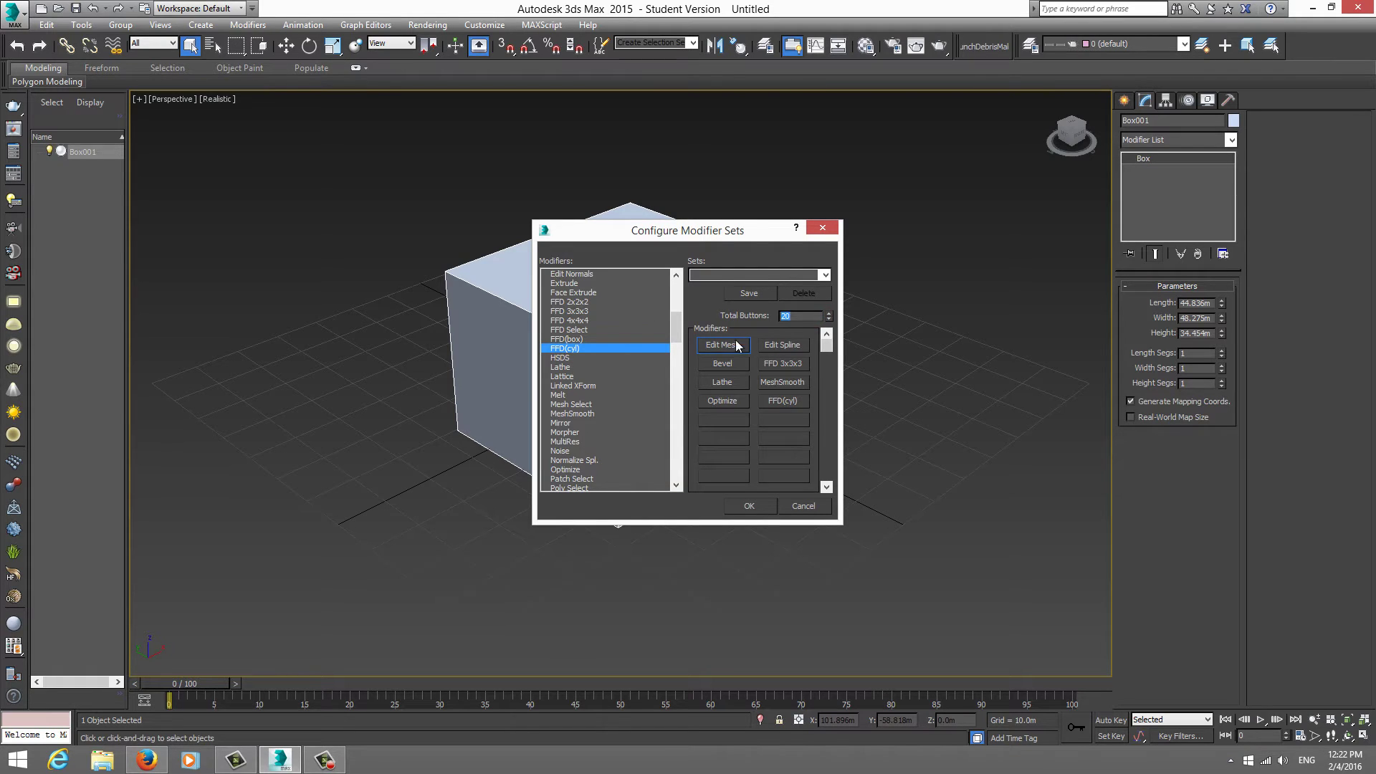
{"action": "mouse_move", "coordinate": [827, 355]}
{"action": "left_mouse_down"}
{"action": "mouse_move", "coordinate": [823, 476]}
{"action": "mouse_move", "coordinate": [819, 351]}
{"action": "left_mouse_up"}
- Close the Configure Modifier Sets dialog and check the Modifier List without adding anything
{"action": "left_click", "coordinate": [822, 227]}
{"action": "left_click", "coordinate": [1230, 140]}
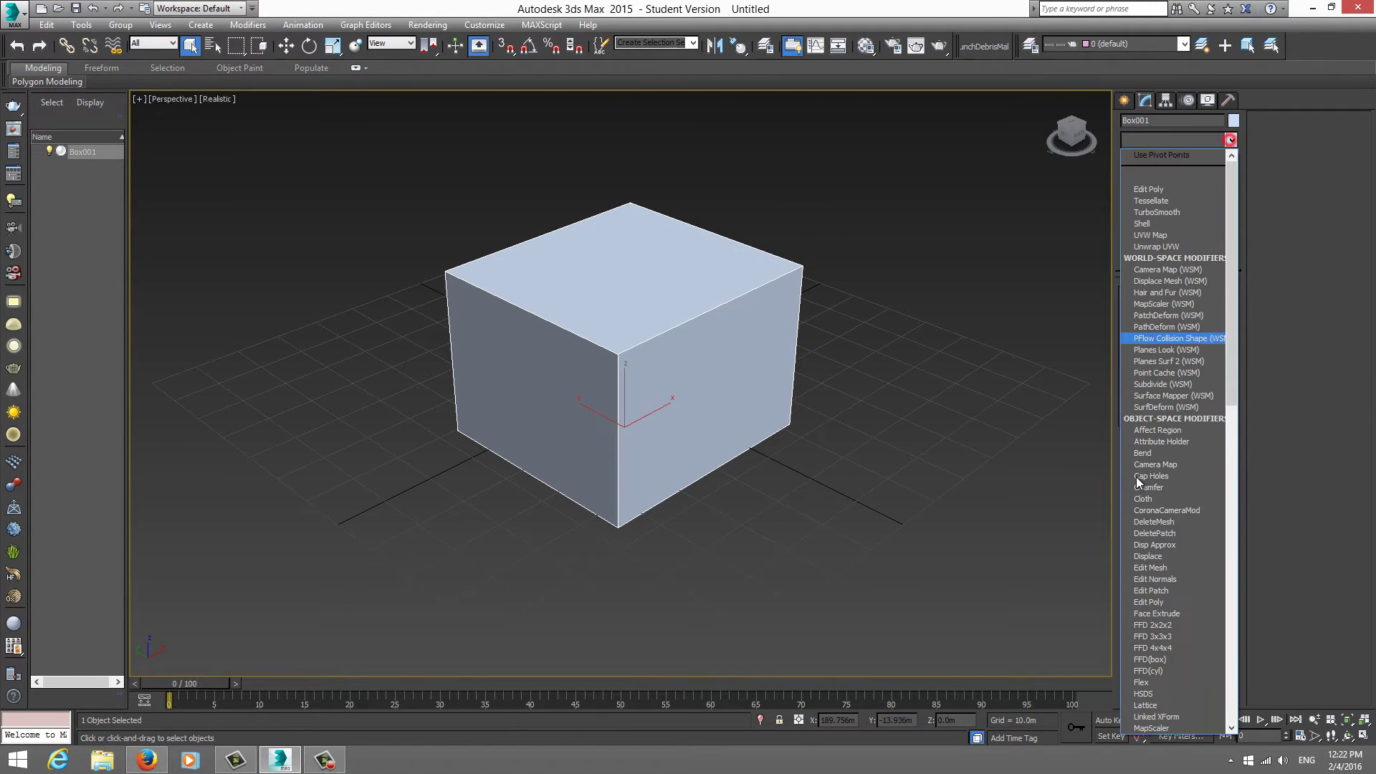
{"action": "left_click", "coordinate": [1040, 291]}
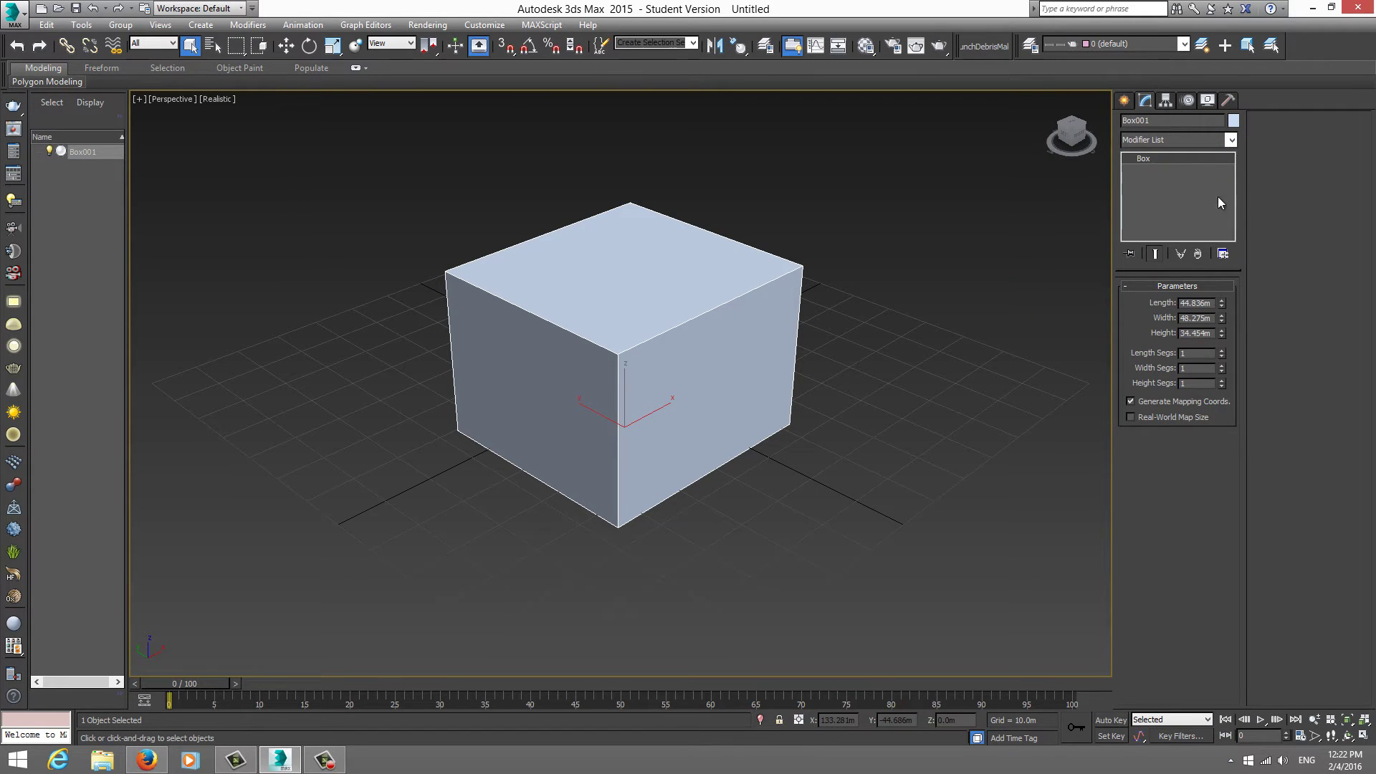
- Turn Show Buttons back on so Edit Poly, Lathe and TurboSmooth buttons reappear
{"action": "left_click", "coordinate": [1231, 139]}
{"action": "left_click", "coordinate": [1275, 179]}
{"action": "left_click", "coordinate": [1223, 254]}
{"action": "left_click", "coordinate": [1250, 289]}
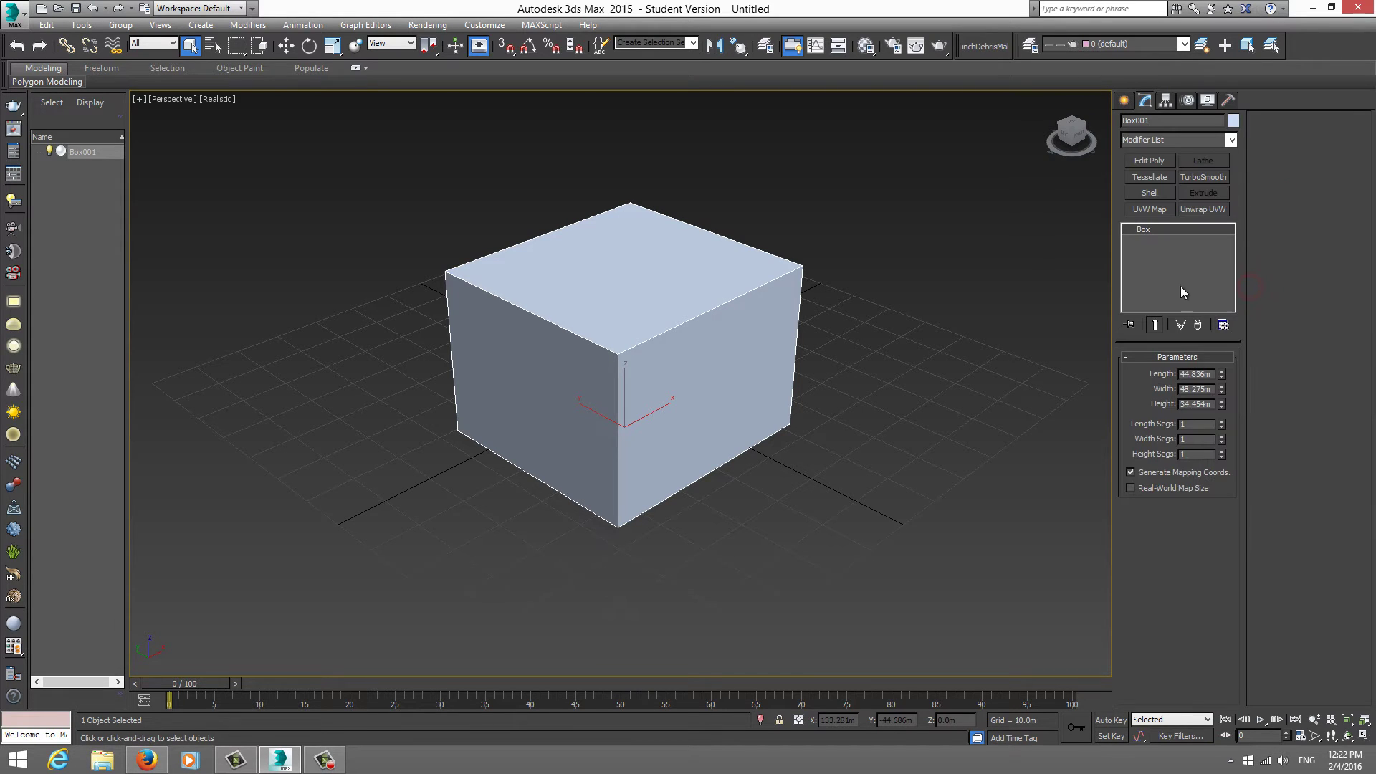
{"action": "left_click", "coordinate": [1222, 325]}
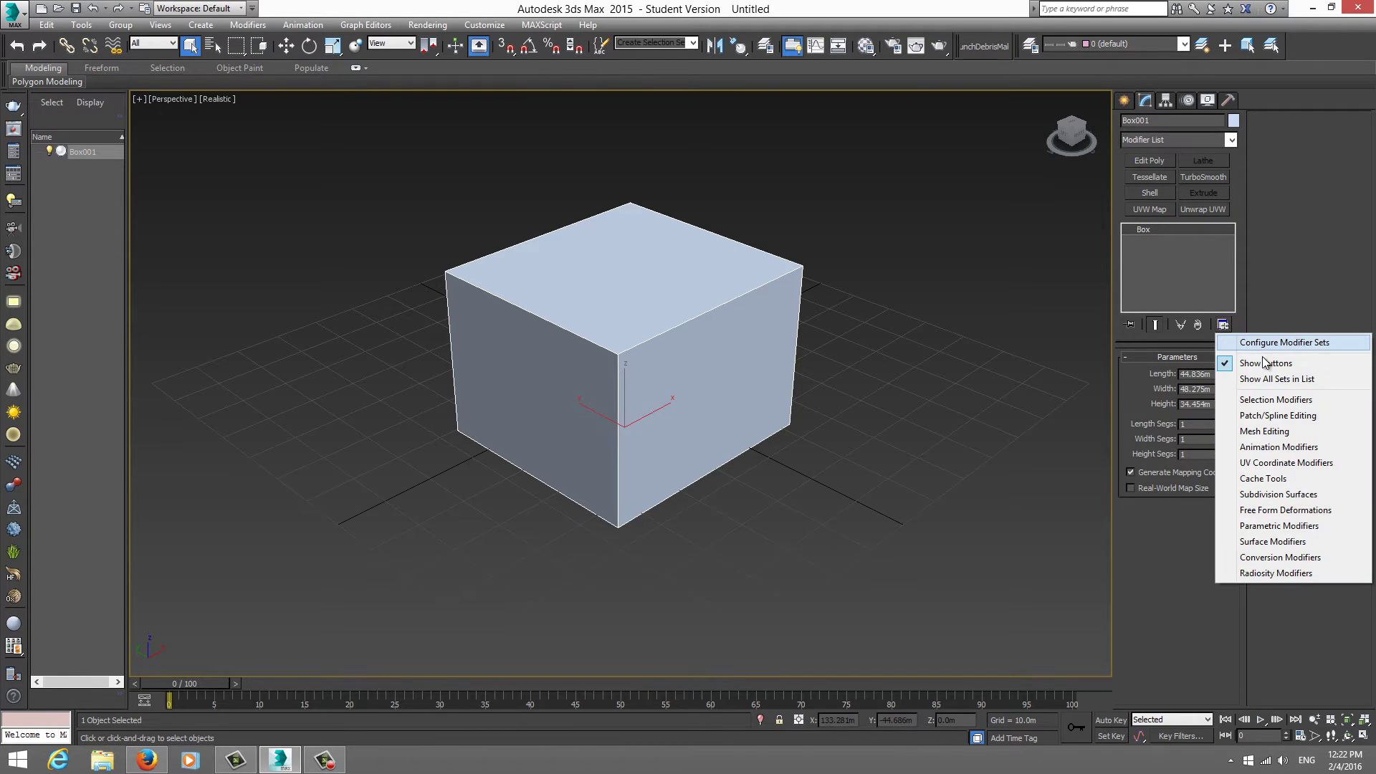
{"action": "left_click", "coordinate": [1269, 301]}
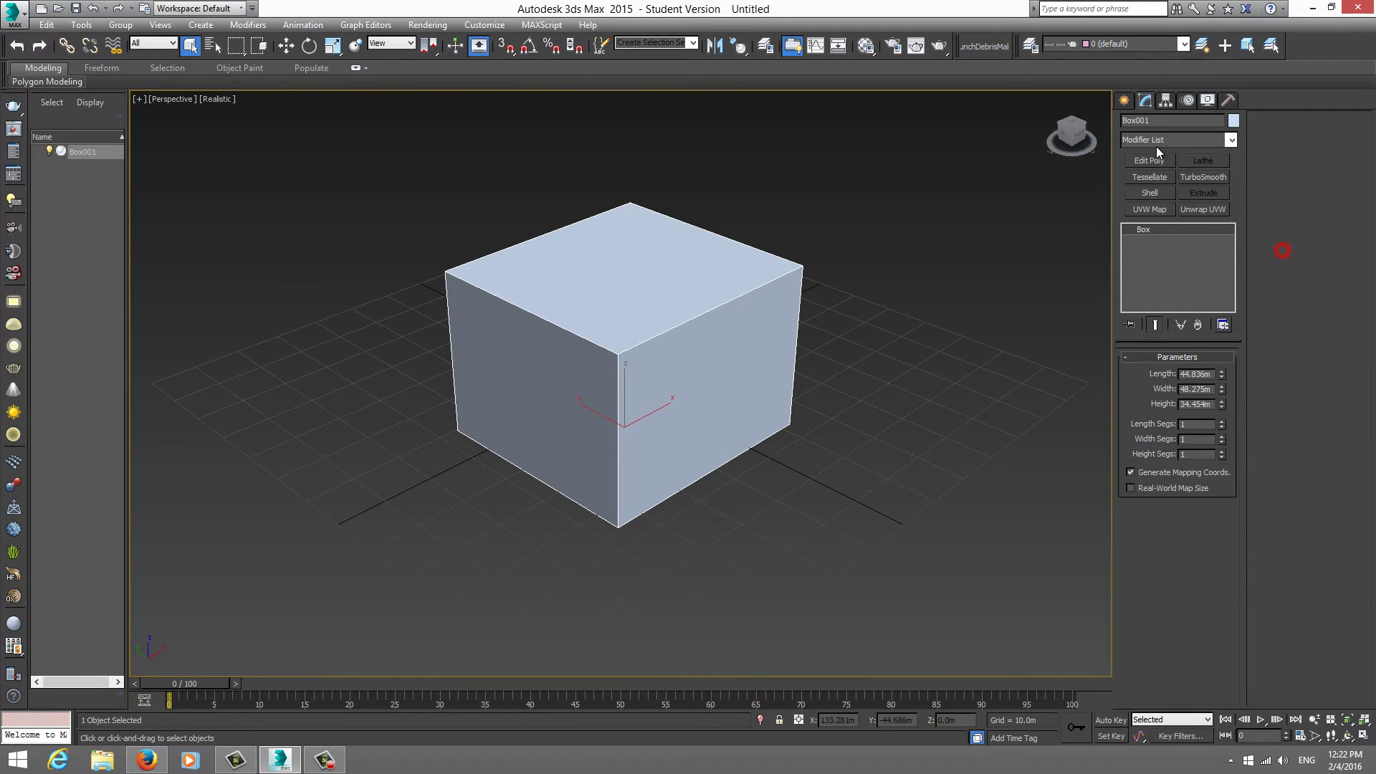
{"action": "left_click", "coordinate": [1224, 325]}
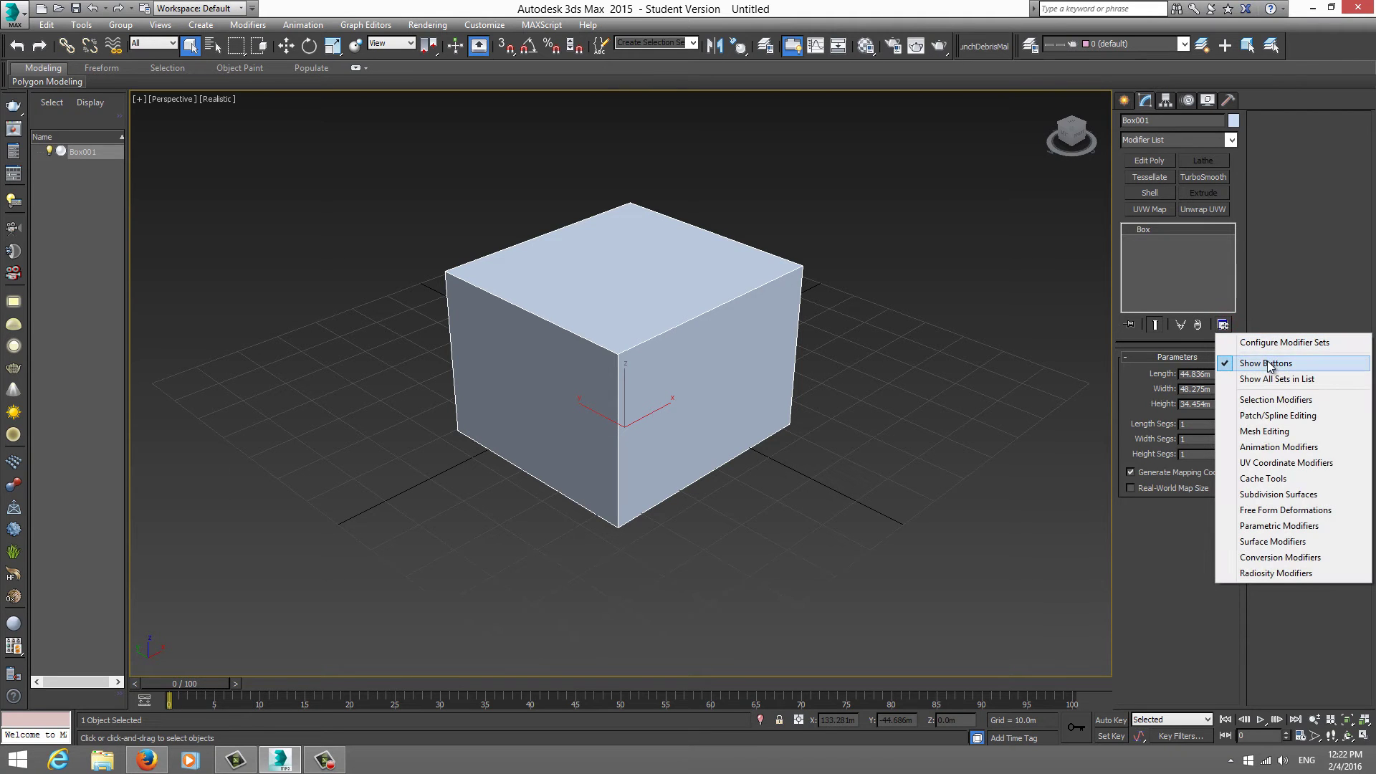
- Set Total Buttons to 10, put Bevel and Slice in the new slots, and confirm
{"action": "left_click", "coordinate": [1304, 343]}
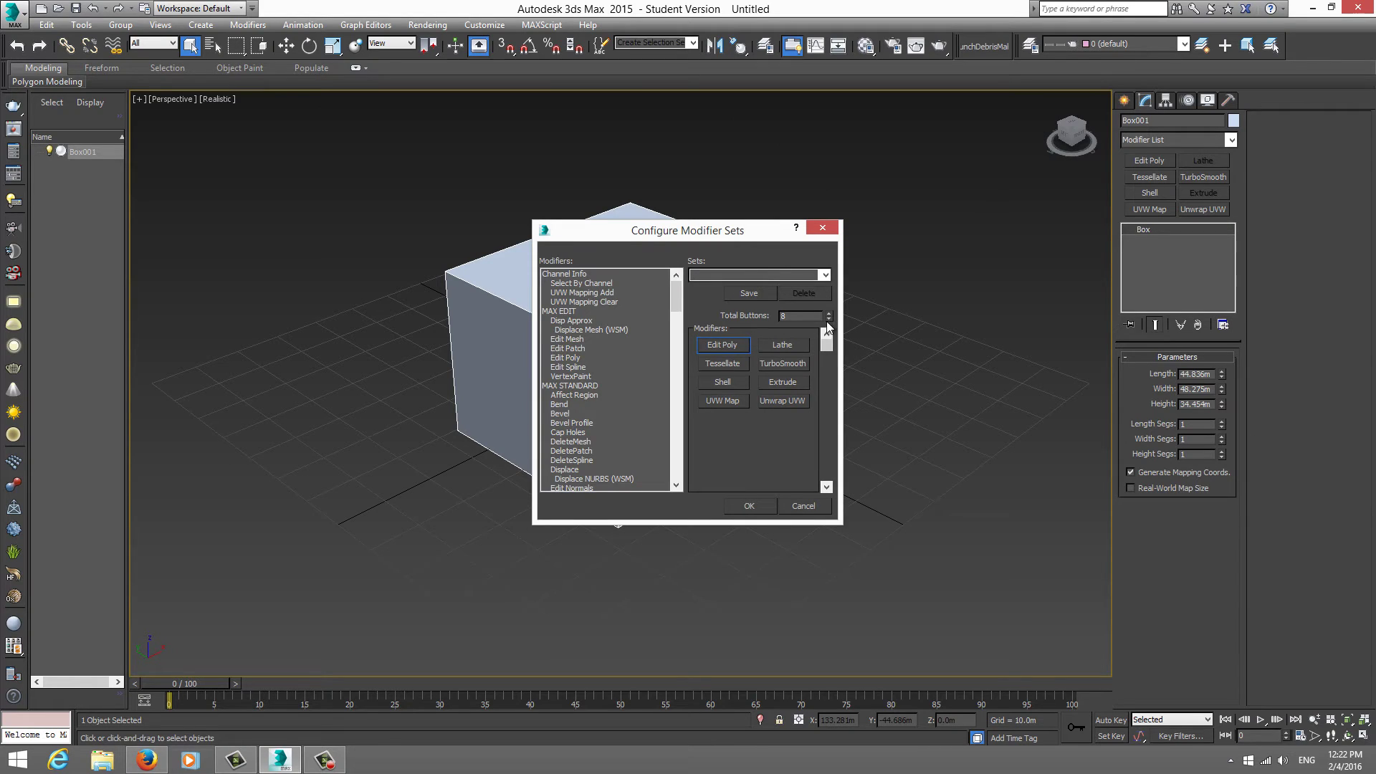
{"action": "type", "text": "10"}
{"action": "key", "text": "Return"}
{"action": "left_click", "coordinate": [722, 420]}
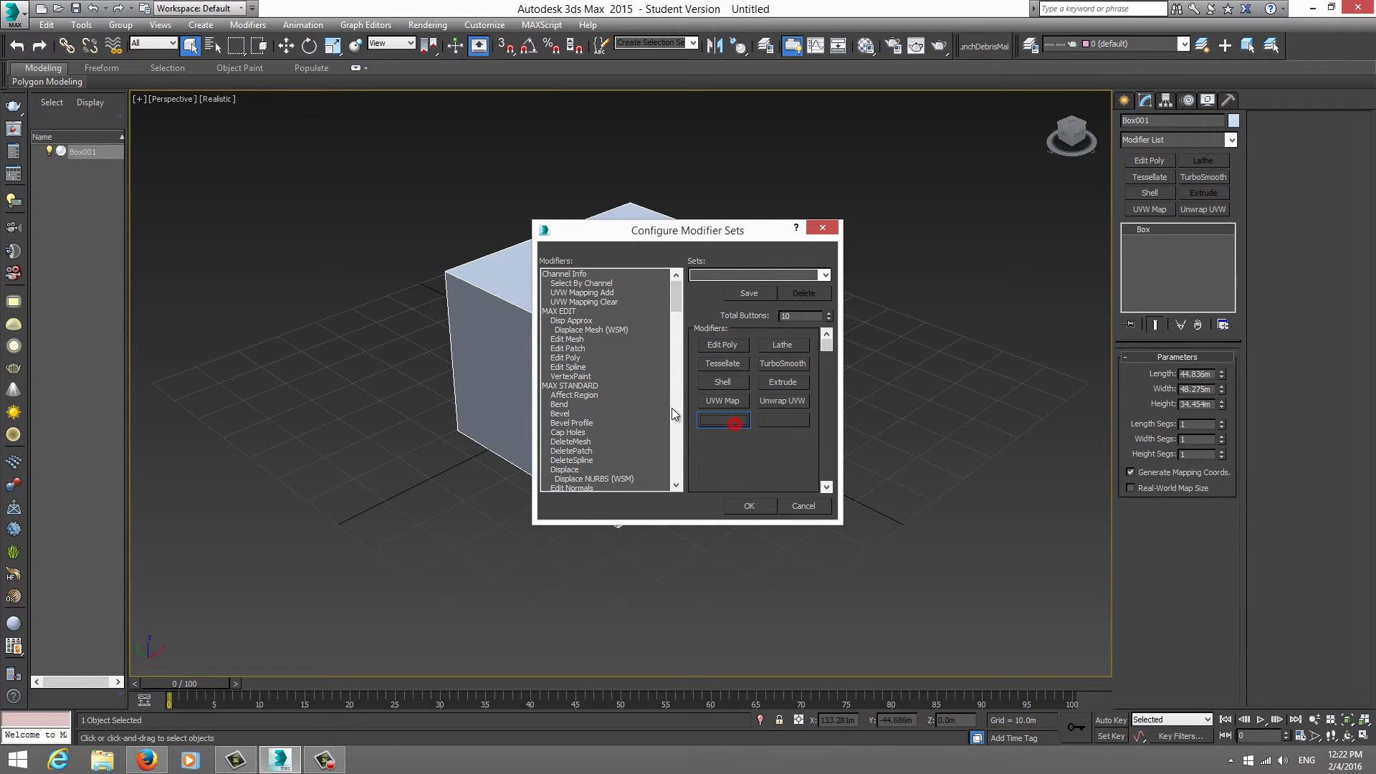
{"action": "left_click", "coordinate": [562, 414]}
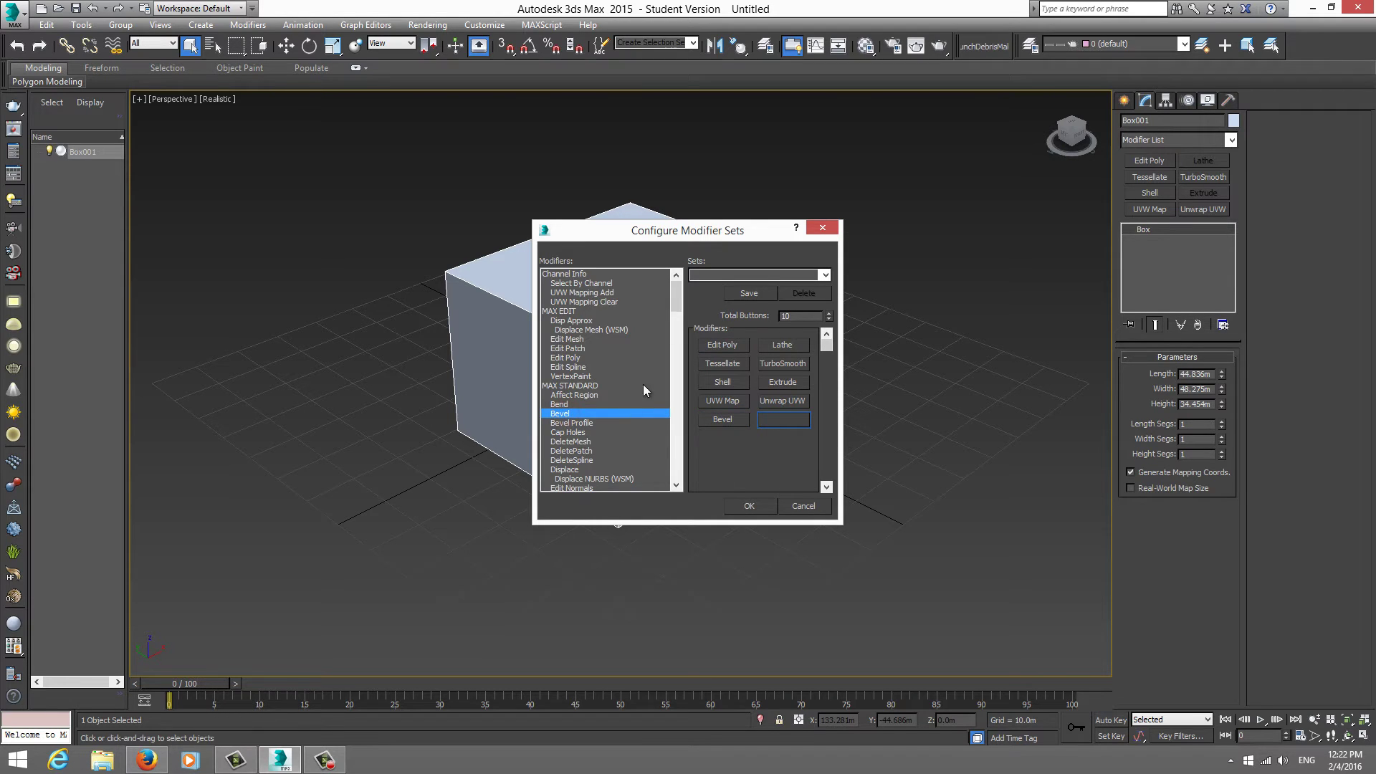
{"action": "left_click_drag", "start_coordinate": [677, 305], "coordinate": [673, 370]}
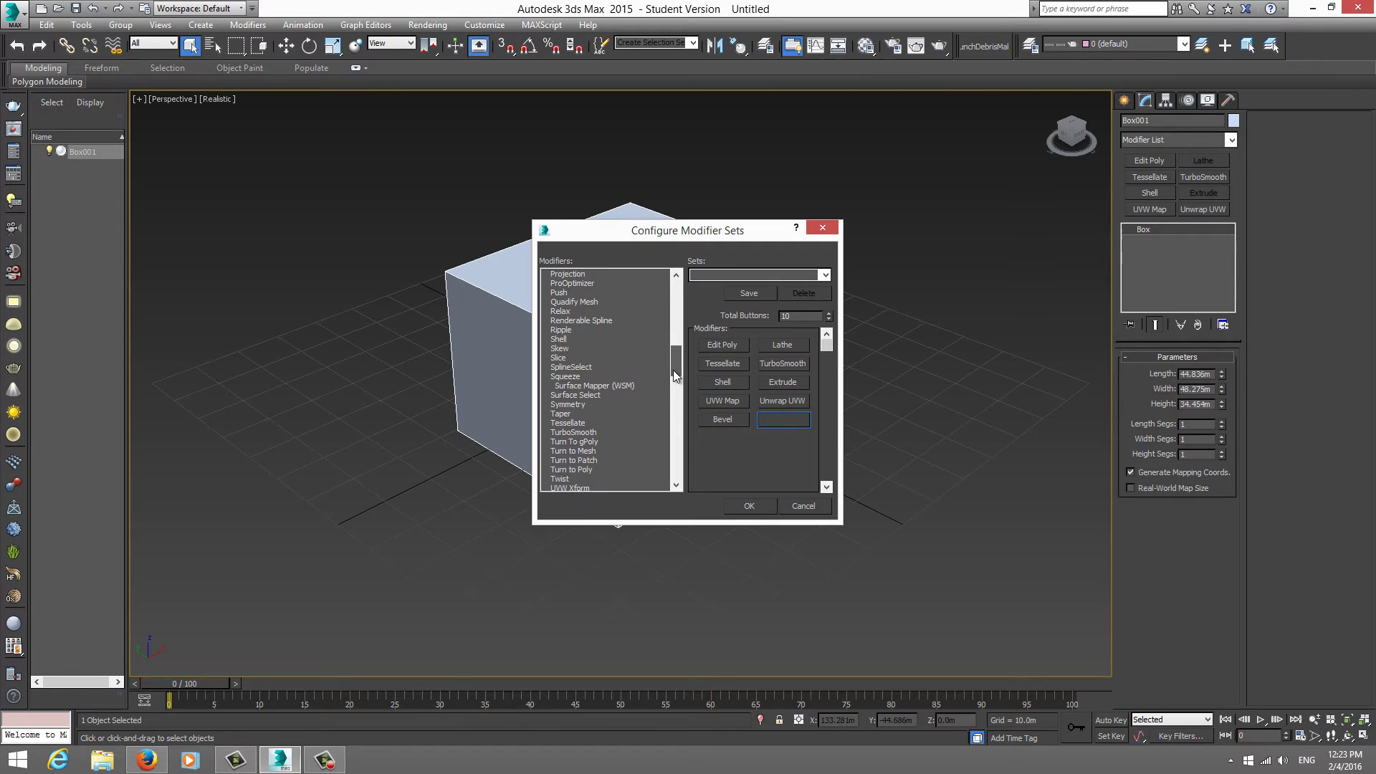
{"action": "left_click", "coordinate": [565, 358]}
{"action": "left_click", "coordinate": [753, 506]}
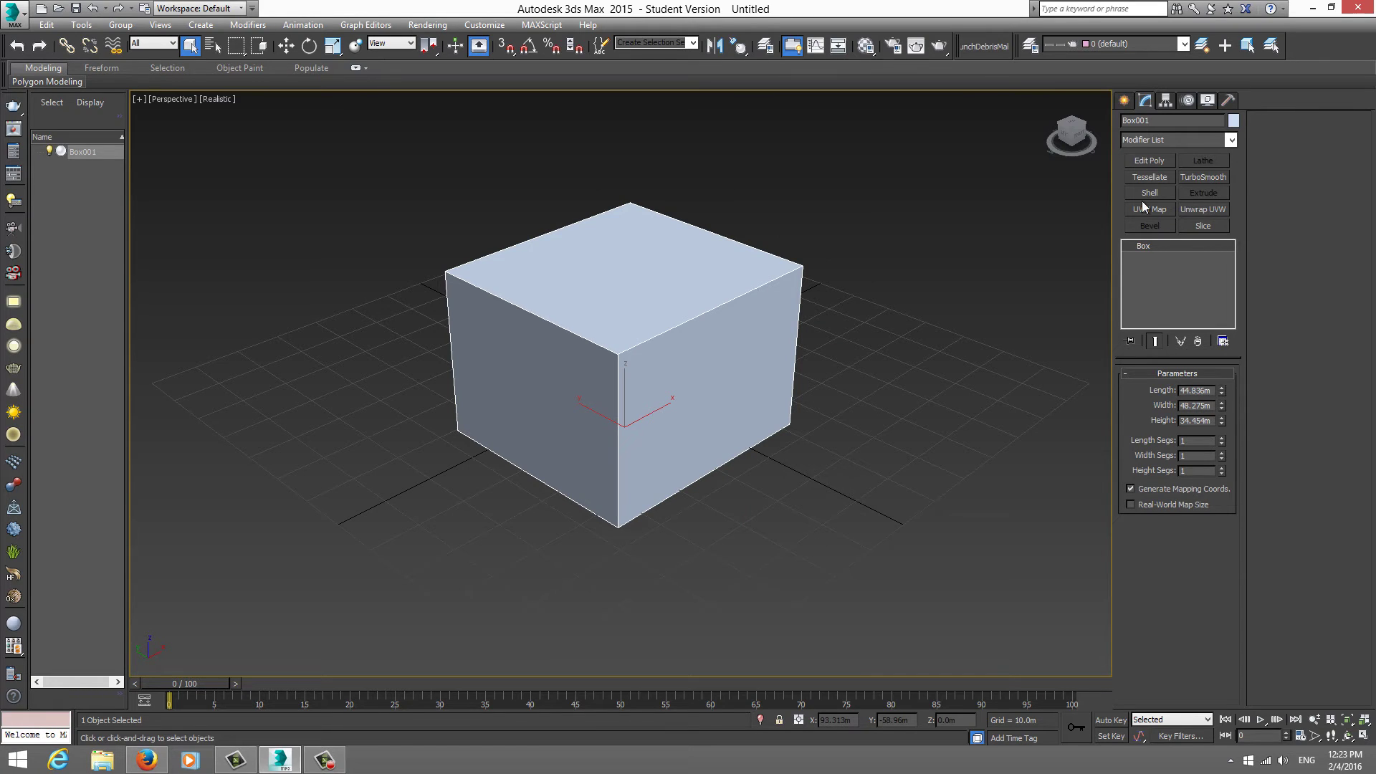
- Dismiss the modifier set options and pan the view so the cube sits lower
{"action": "left_click", "coordinate": [1222, 341]}
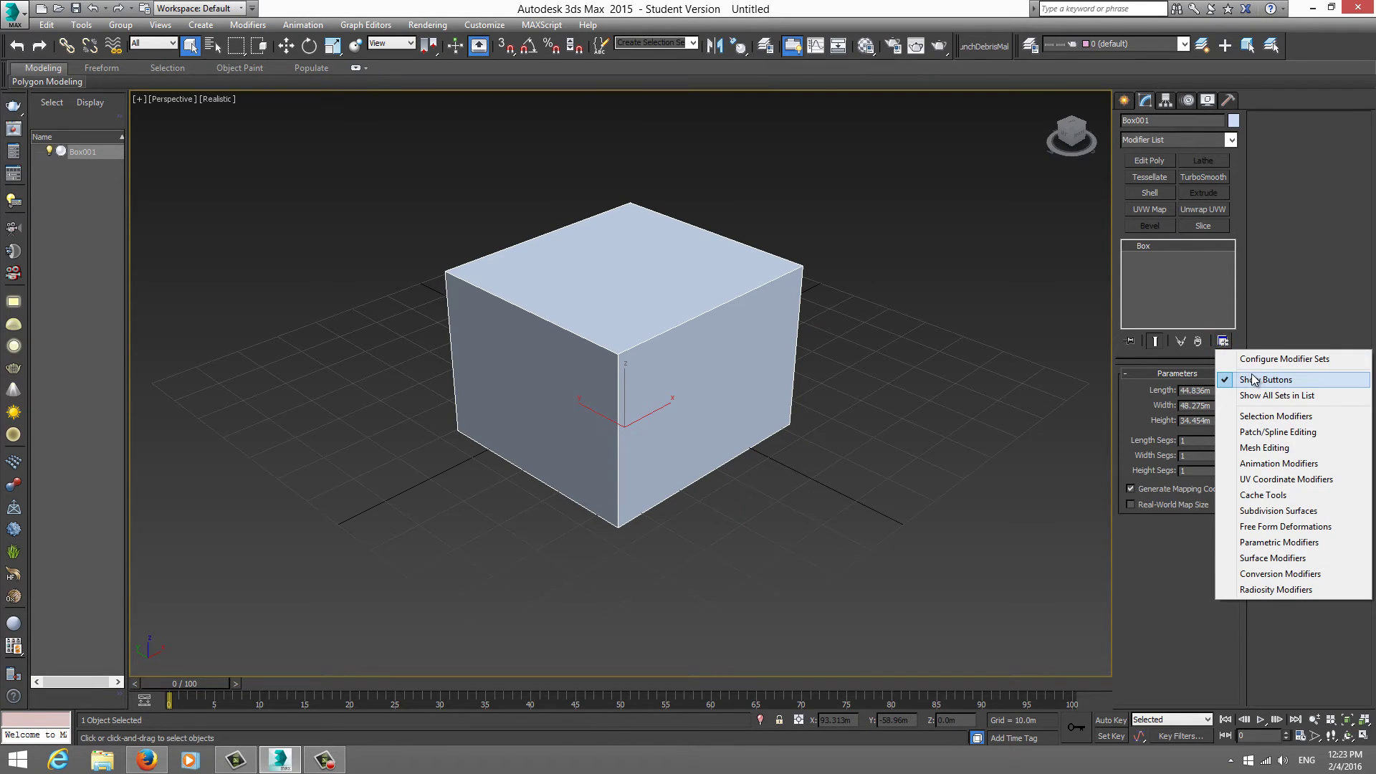
{"action": "left_click", "coordinate": [1288, 243]}
{"action": "middle_click_drag", "start_coordinate": [932, 239], "coordinate": [917, 270]}
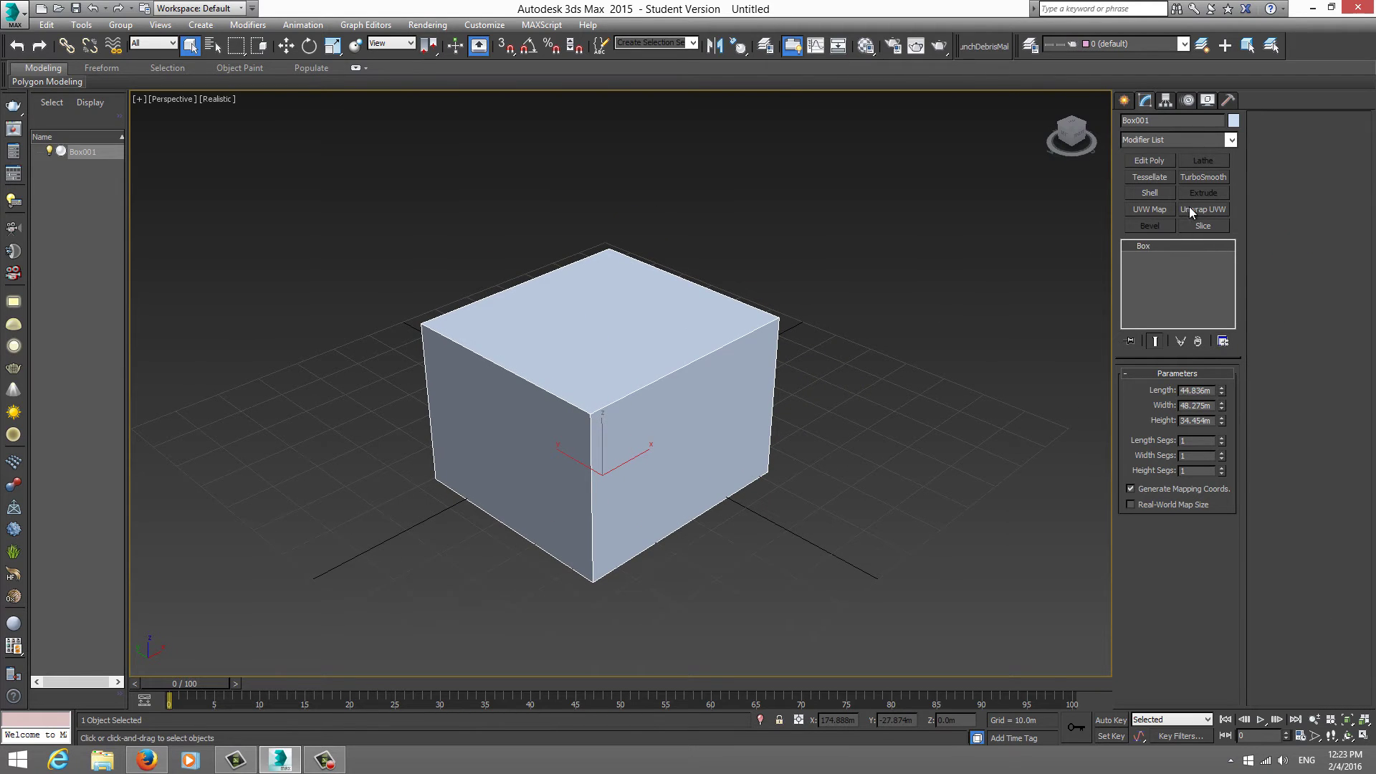
- Stack Edit Poly, Tessellate, Shell, UVW Map and TurboSmooth (4 iterations) on Box001
{"action": "left_click", "coordinate": [1159, 162]}
{"action": "left_click", "coordinate": [1158, 177]}
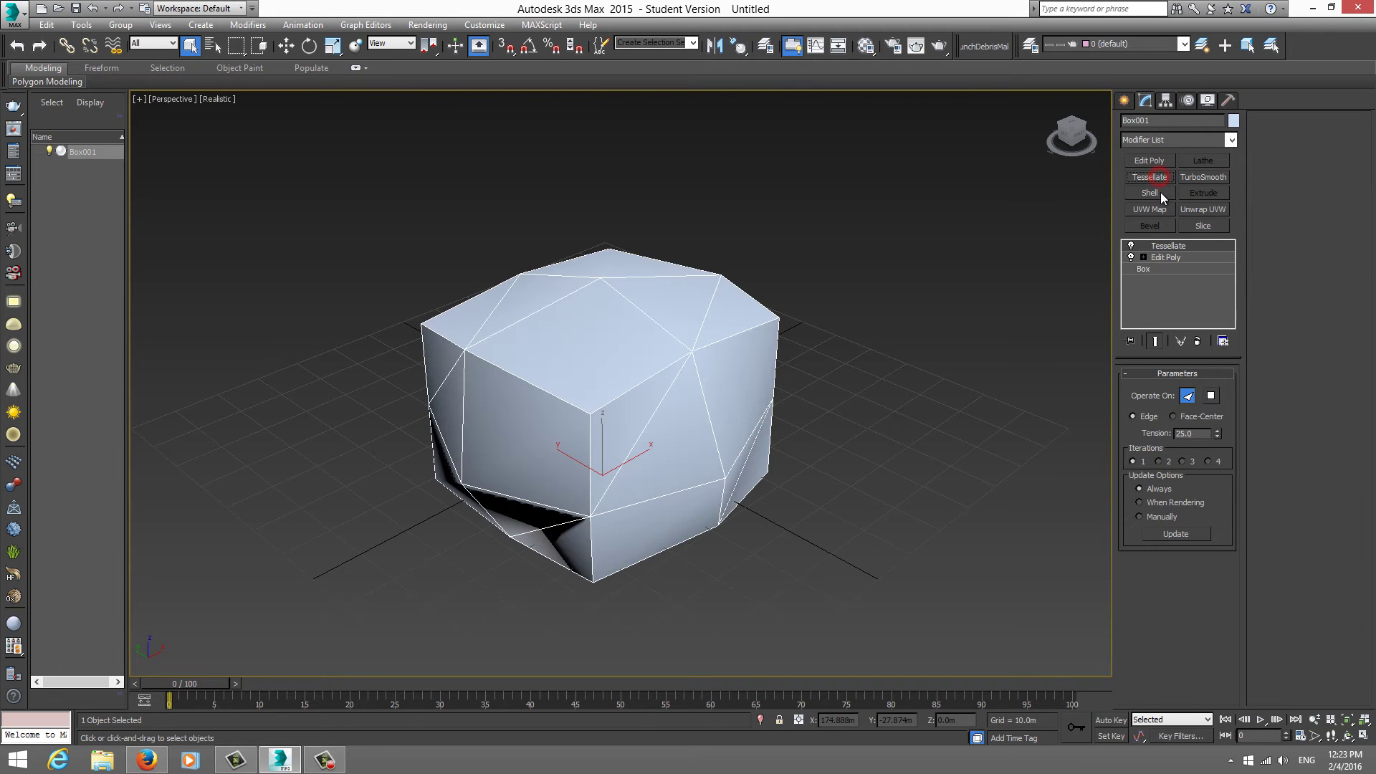
{"action": "left_click", "coordinate": [1161, 209]}
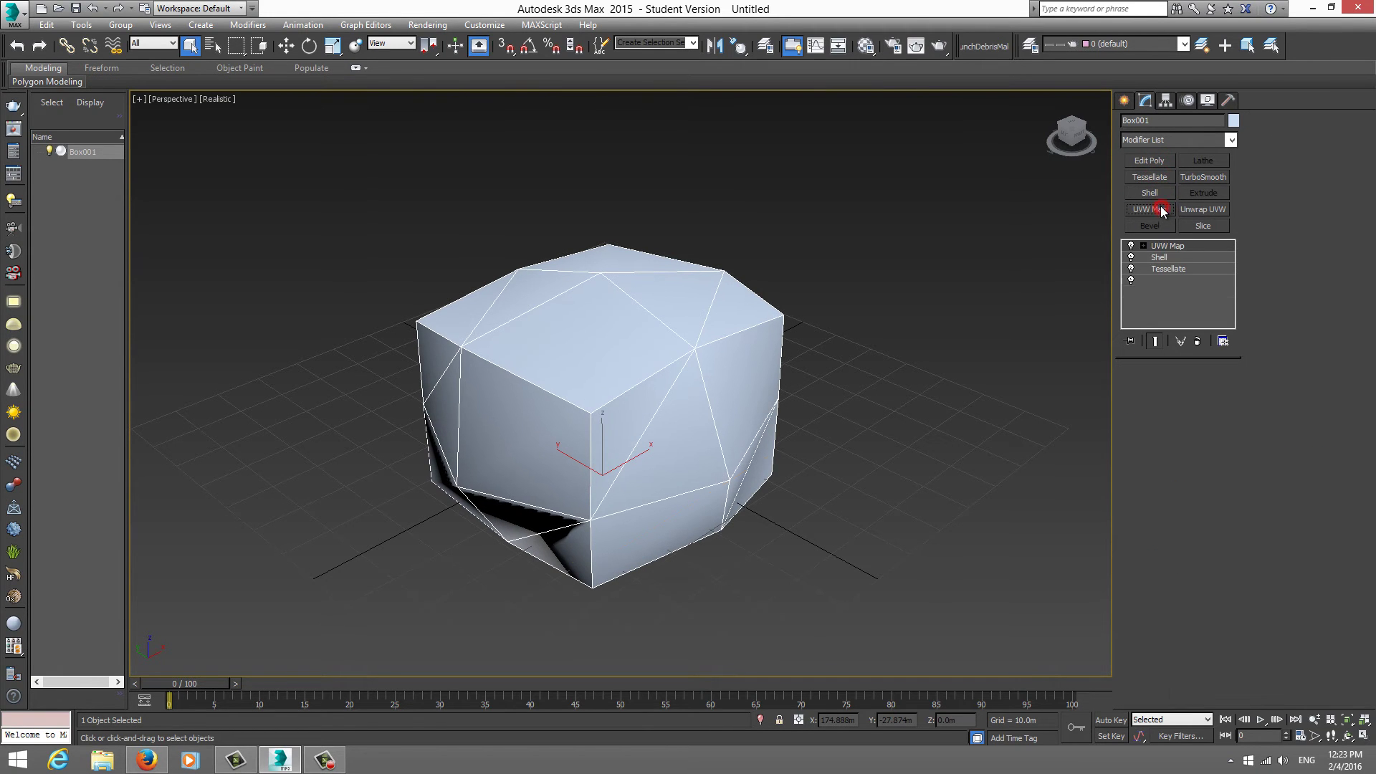
{"action": "left_click", "coordinate": [1188, 178]}
{"action": "left_click", "coordinate": [1223, 394]}
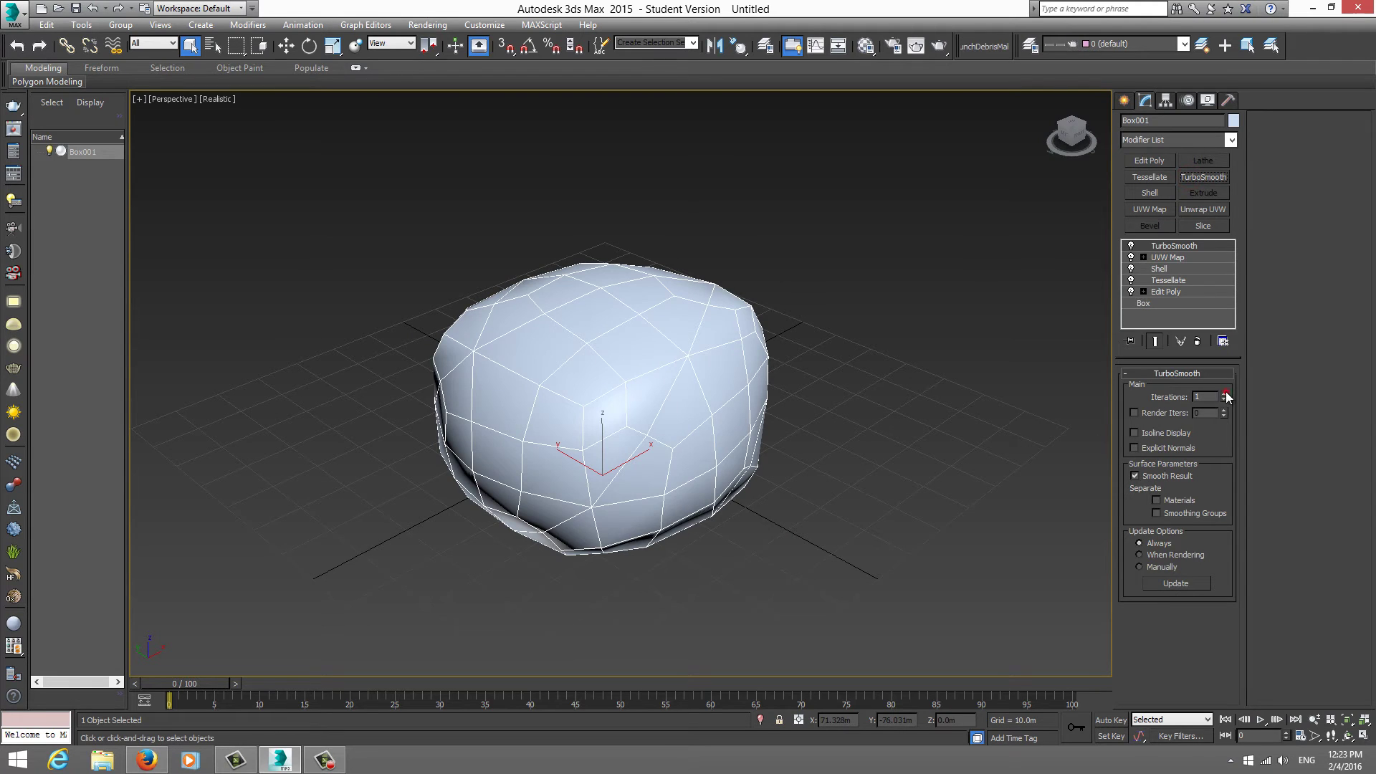
{"action": "left_click", "coordinate": [1231, 140]}
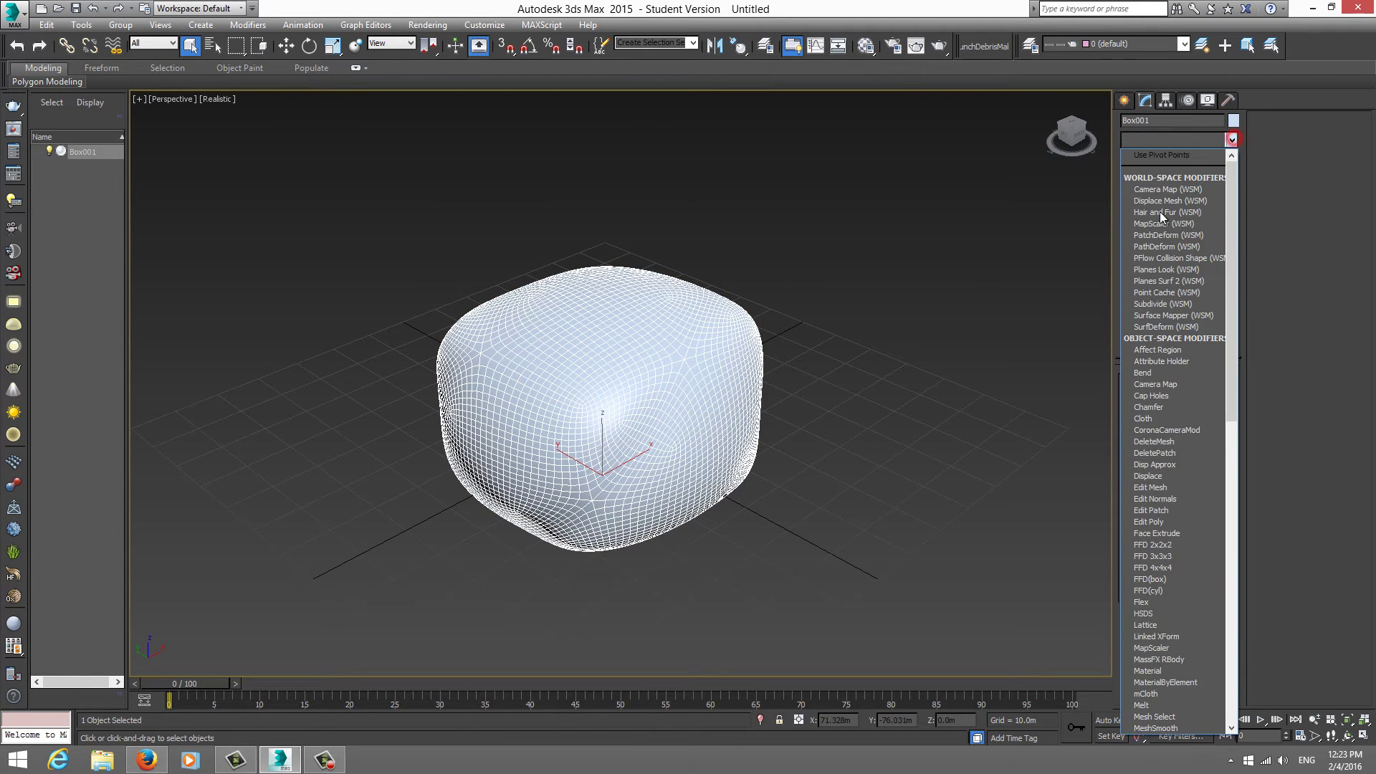
{"action": "left_click", "coordinate": [1304, 291]}
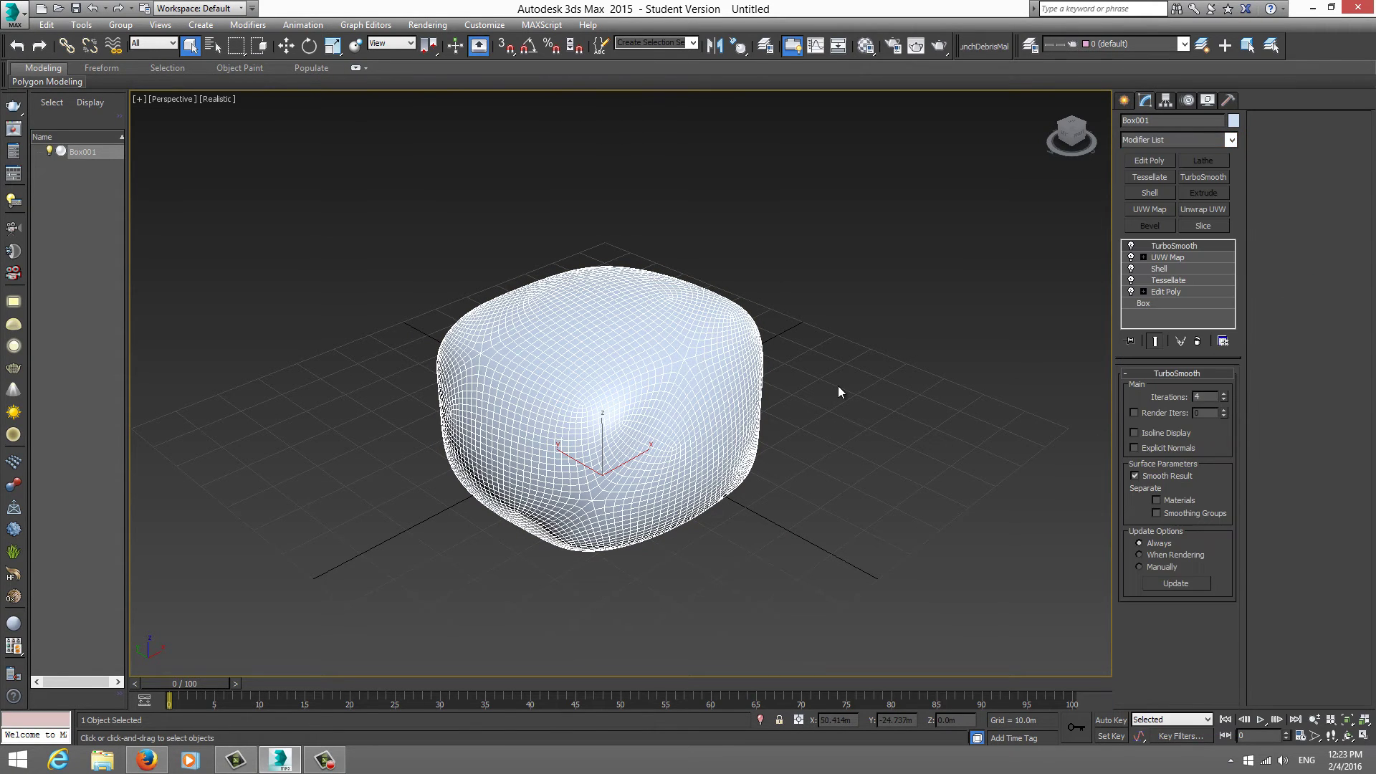
- Delete Box001 and open the Customize User Interface window
{"action": "key", "text": "Delete"}
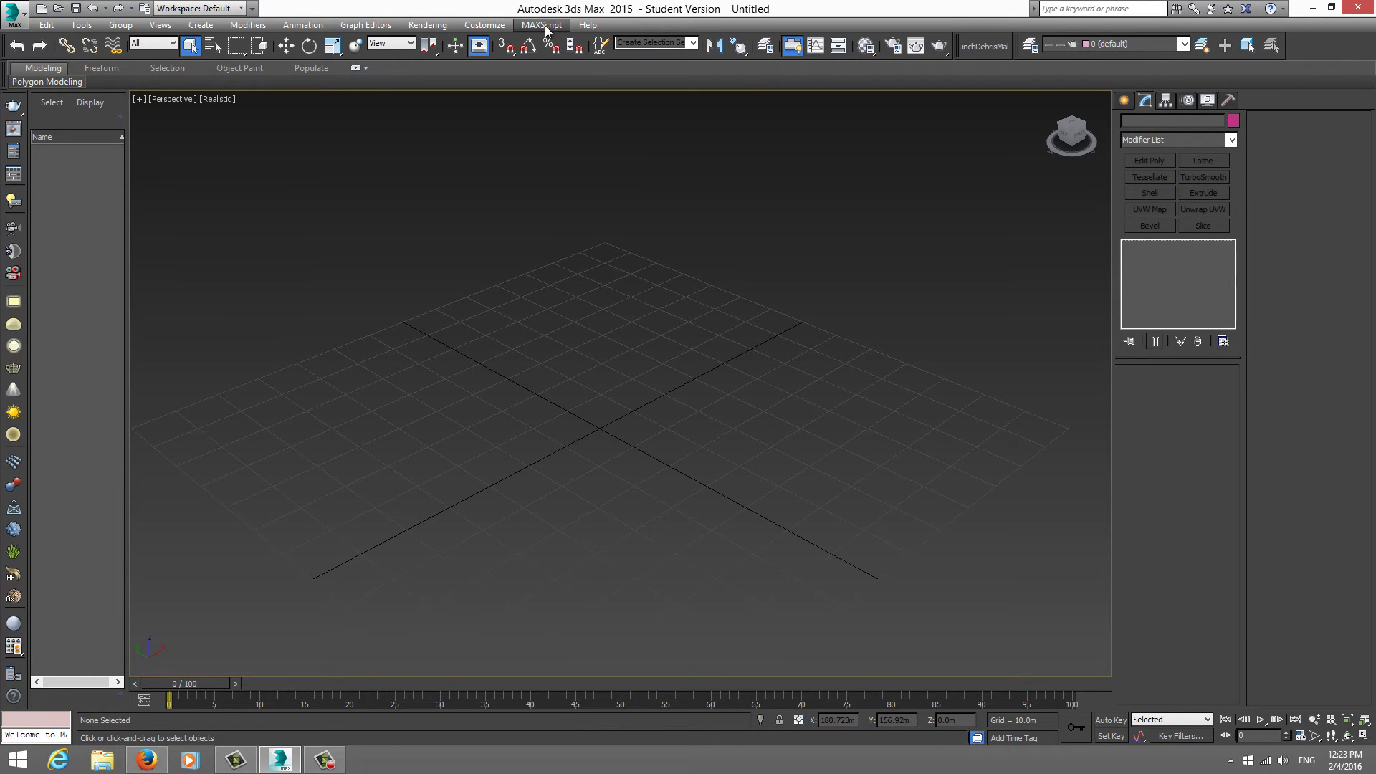
{"action": "left_click", "coordinate": [494, 28]}
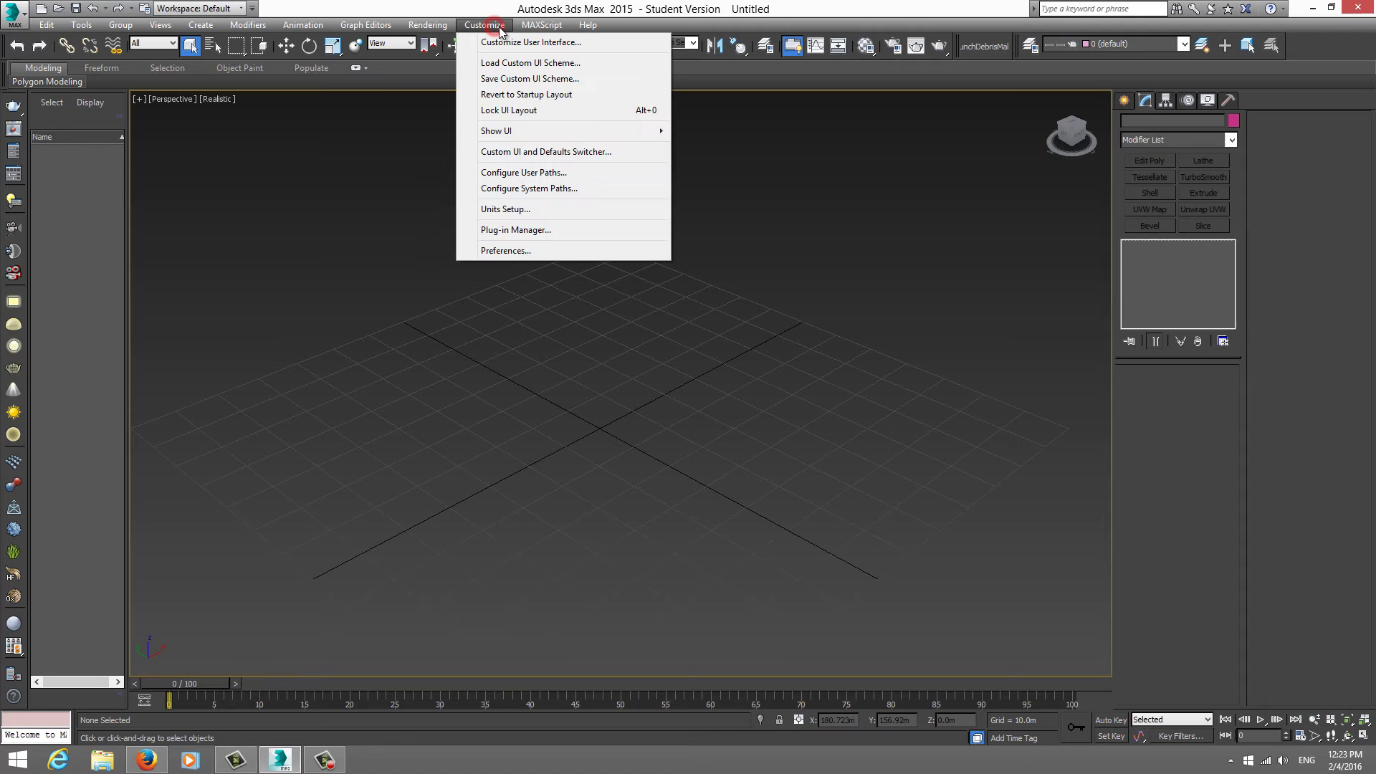
{"action": "left_click", "coordinate": [591, 42]}
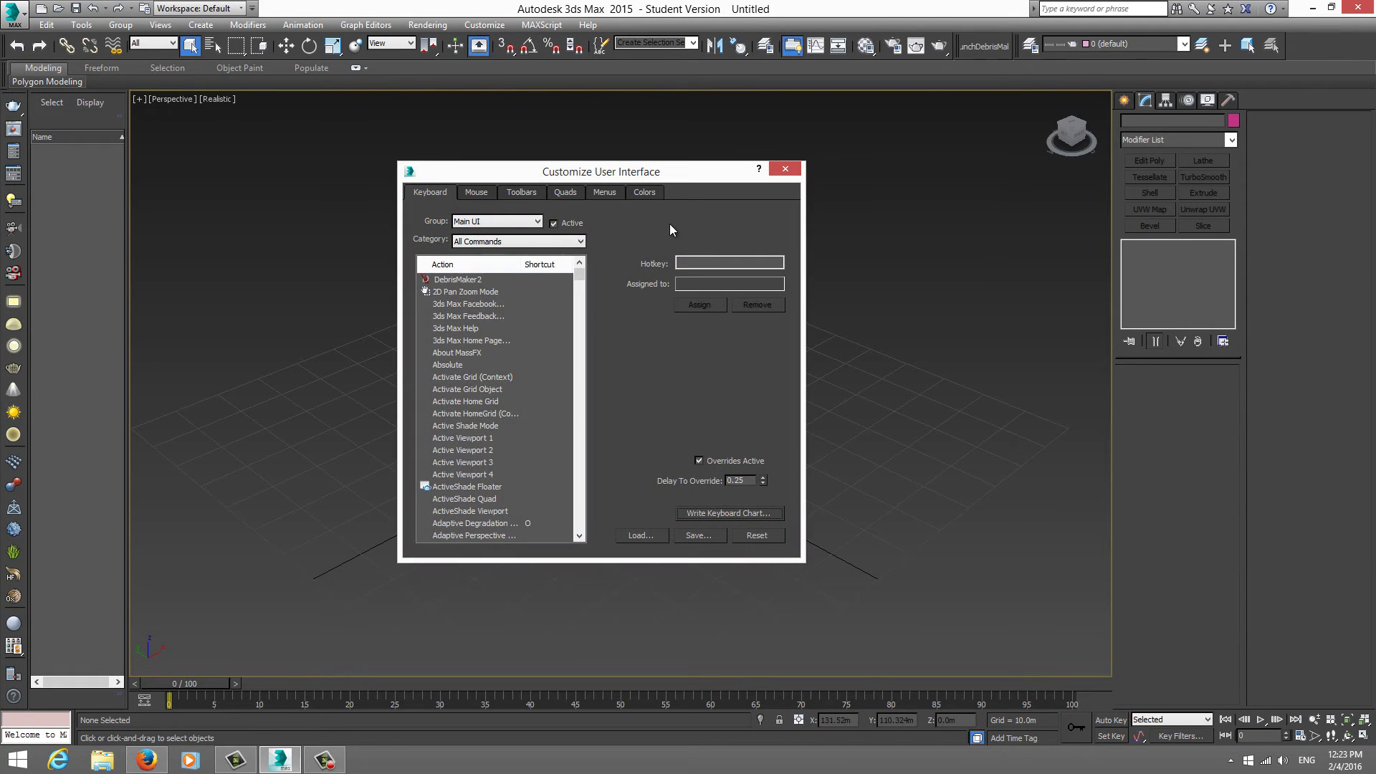
{"action": "left_click_drag", "start_coordinate": [599, 176], "coordinate": [753, 138]}
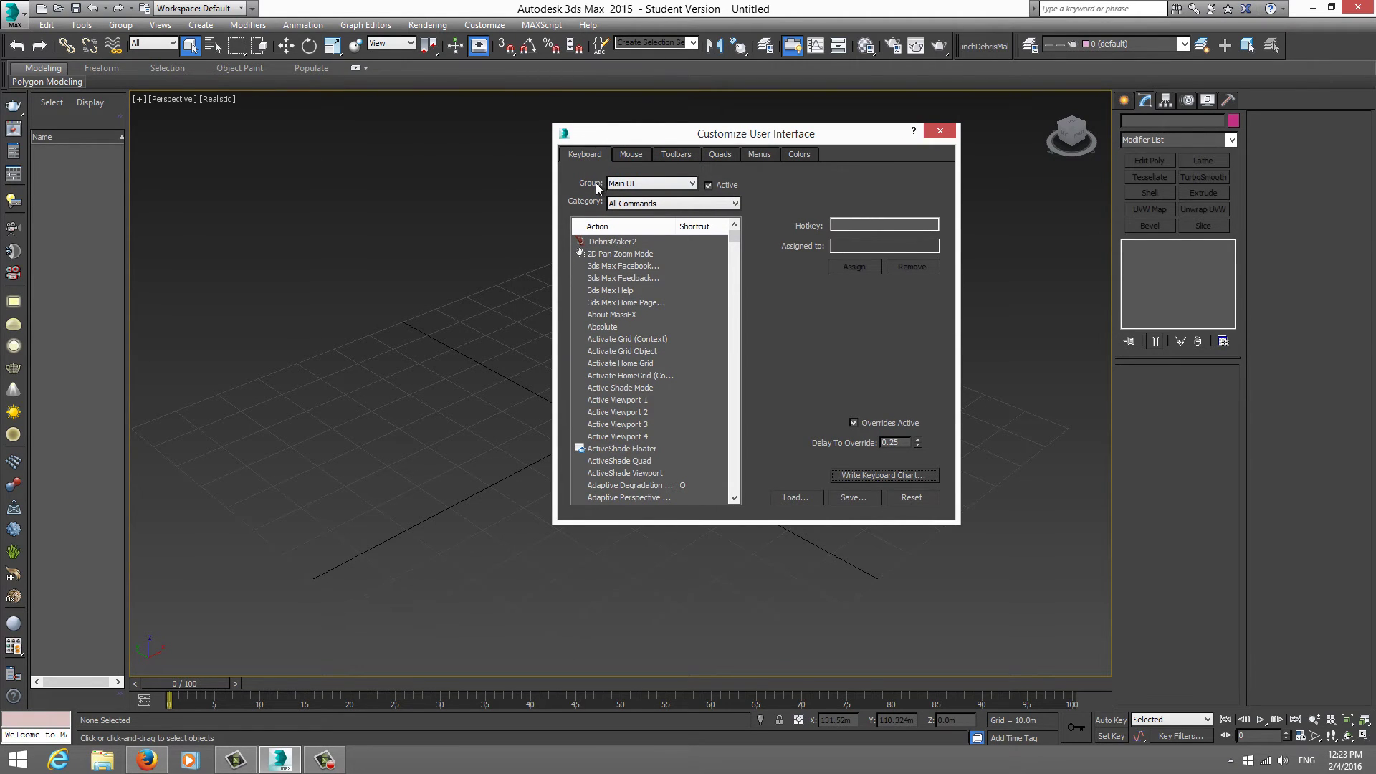
- Switch the keyboard Group to Edit Poly and select the Connect Edge Settings action
{"action": "left_click", "coordinate": [645, 183]}
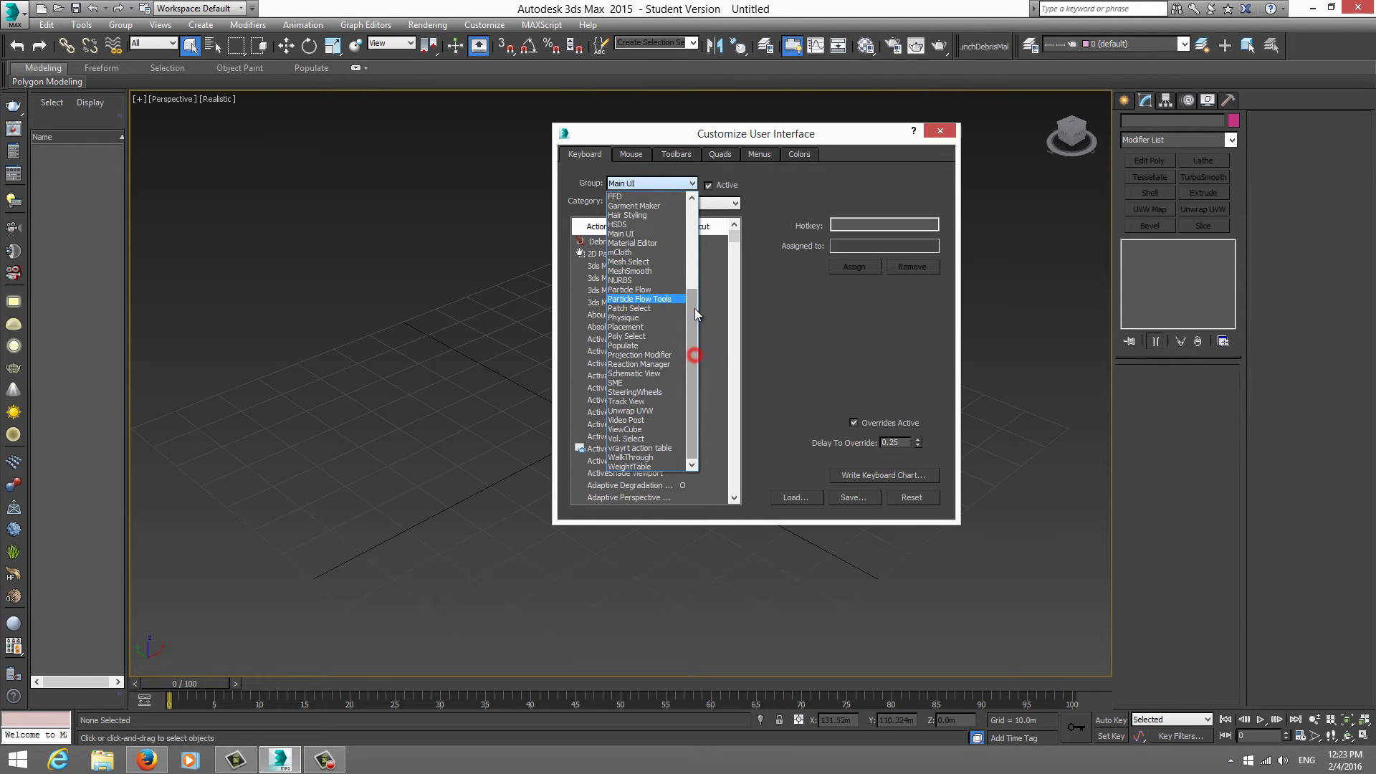
{"action": "left_click_drag", "start_coordinate": [694, 313], "coordinate": [693, 258]}
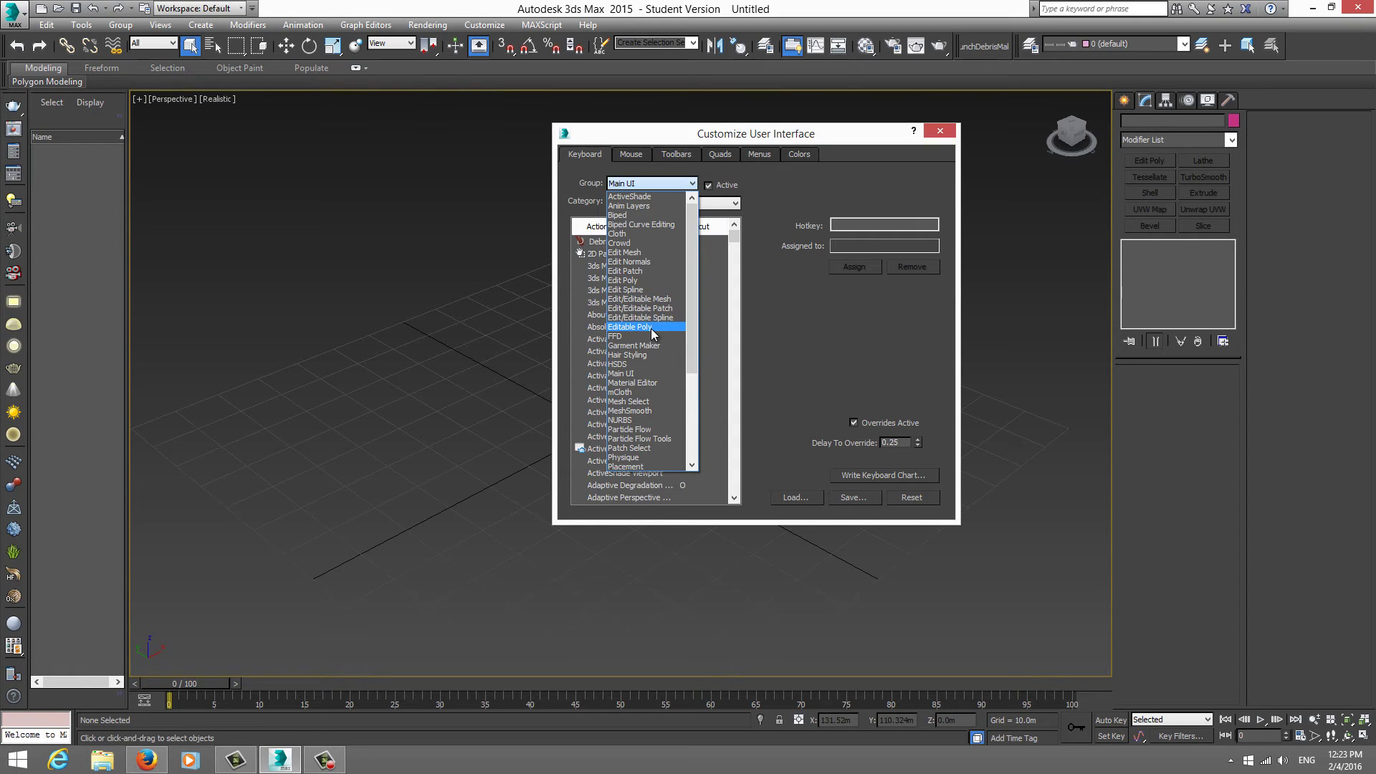
{"action": "left_click", "coordinate": [638, 280]}
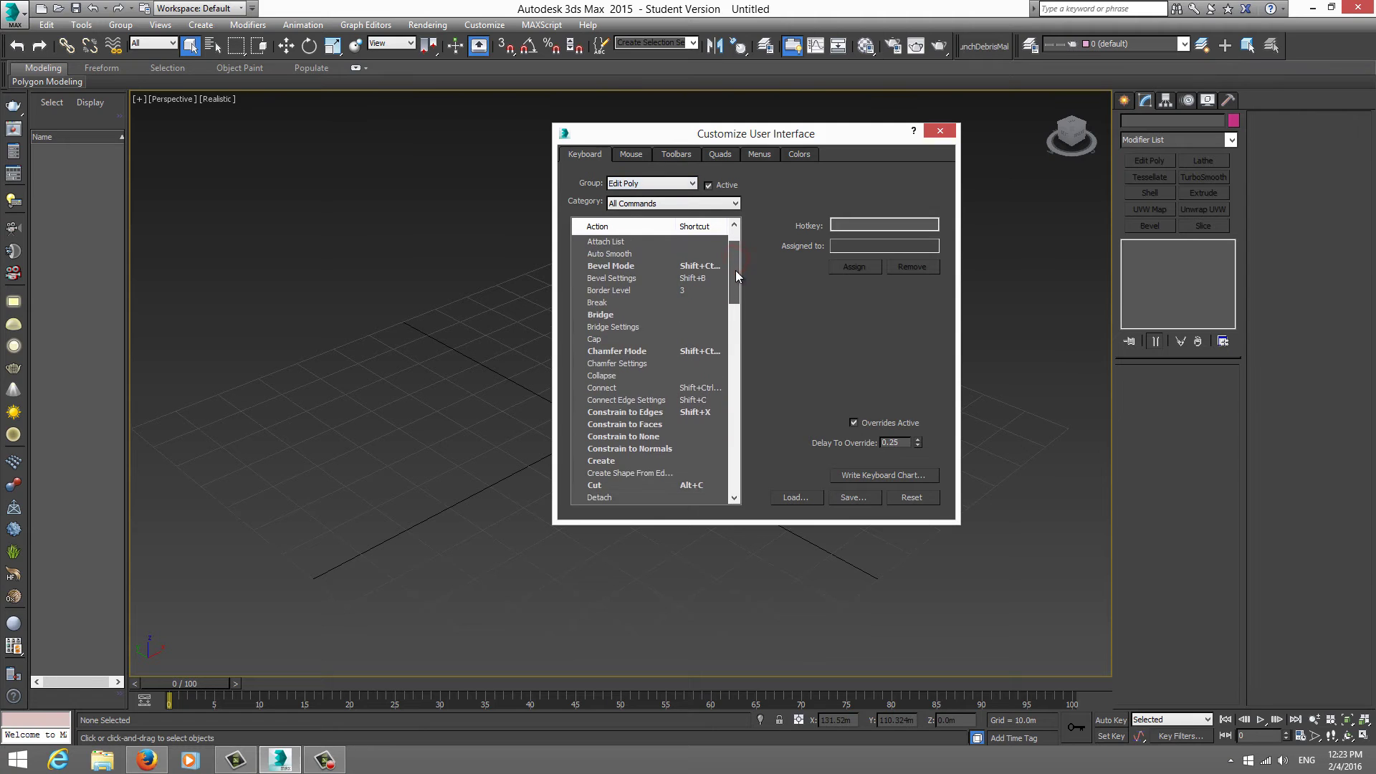
{"action": "left_click_drag", "start_coordinate": [735, 269], "coordinate": [733, 299]}
{"action": "scroll", "coordinate": [730, 322], "scroll_direction": "down", "scroll_amount": 2}
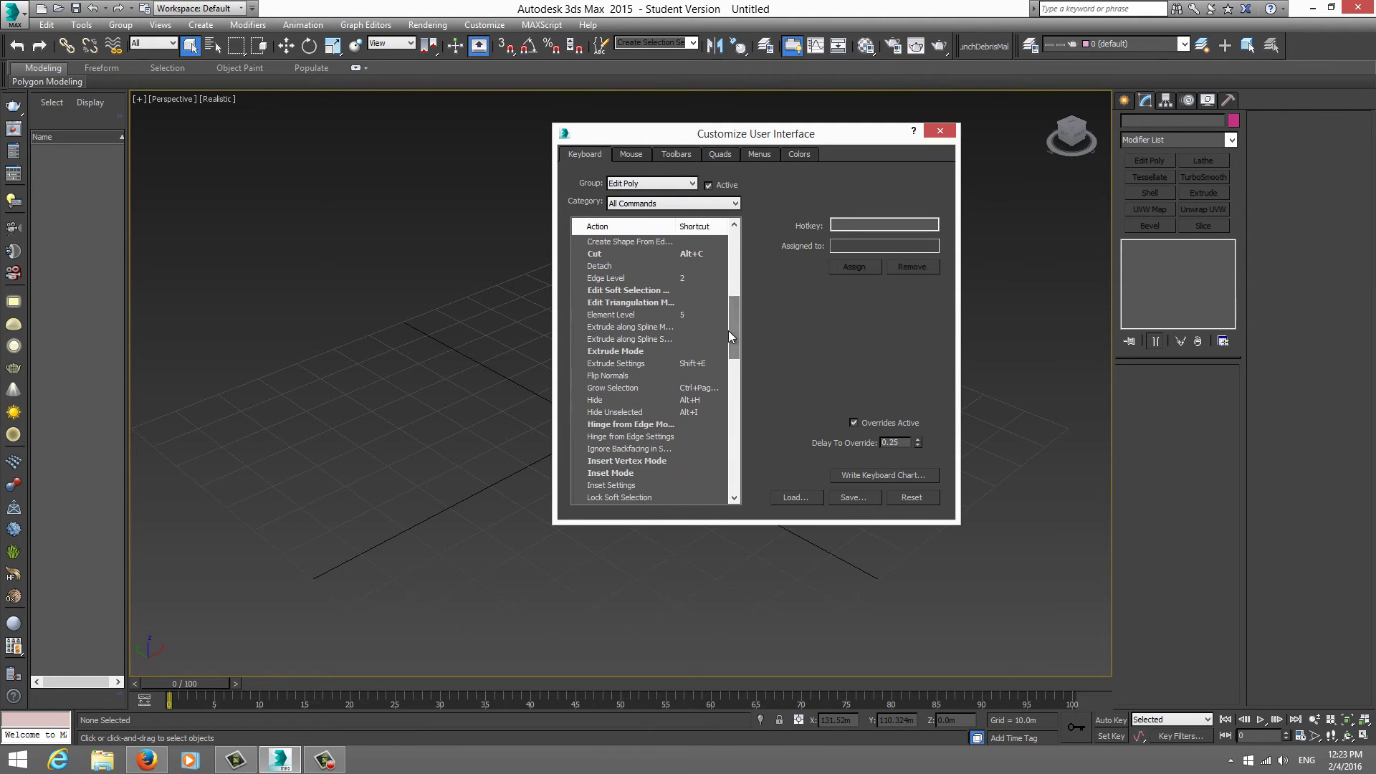
{"action": "left_click_drag", "start_coordinate": [734, 333], "coordinate": [734, 293]}
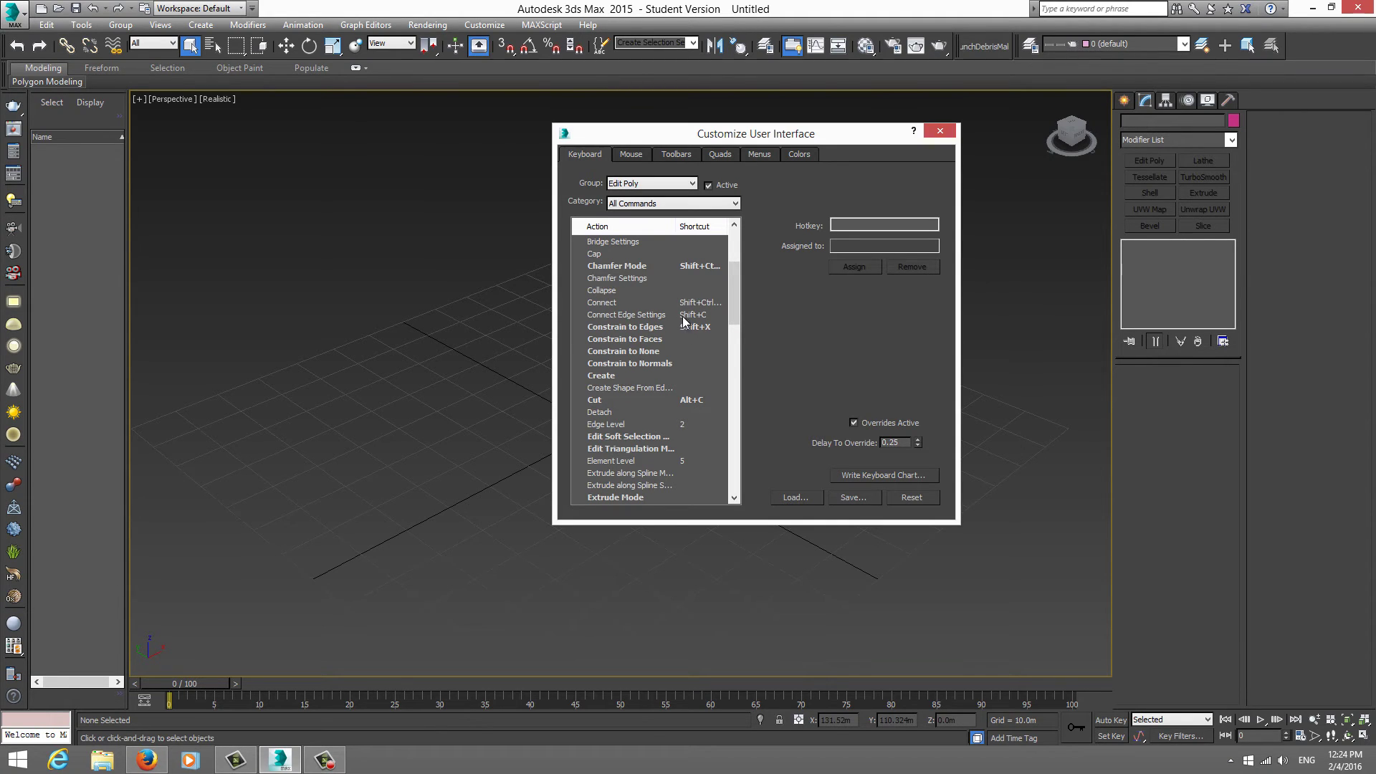
{"action": "left_click", "coordinate": [698, 317]}
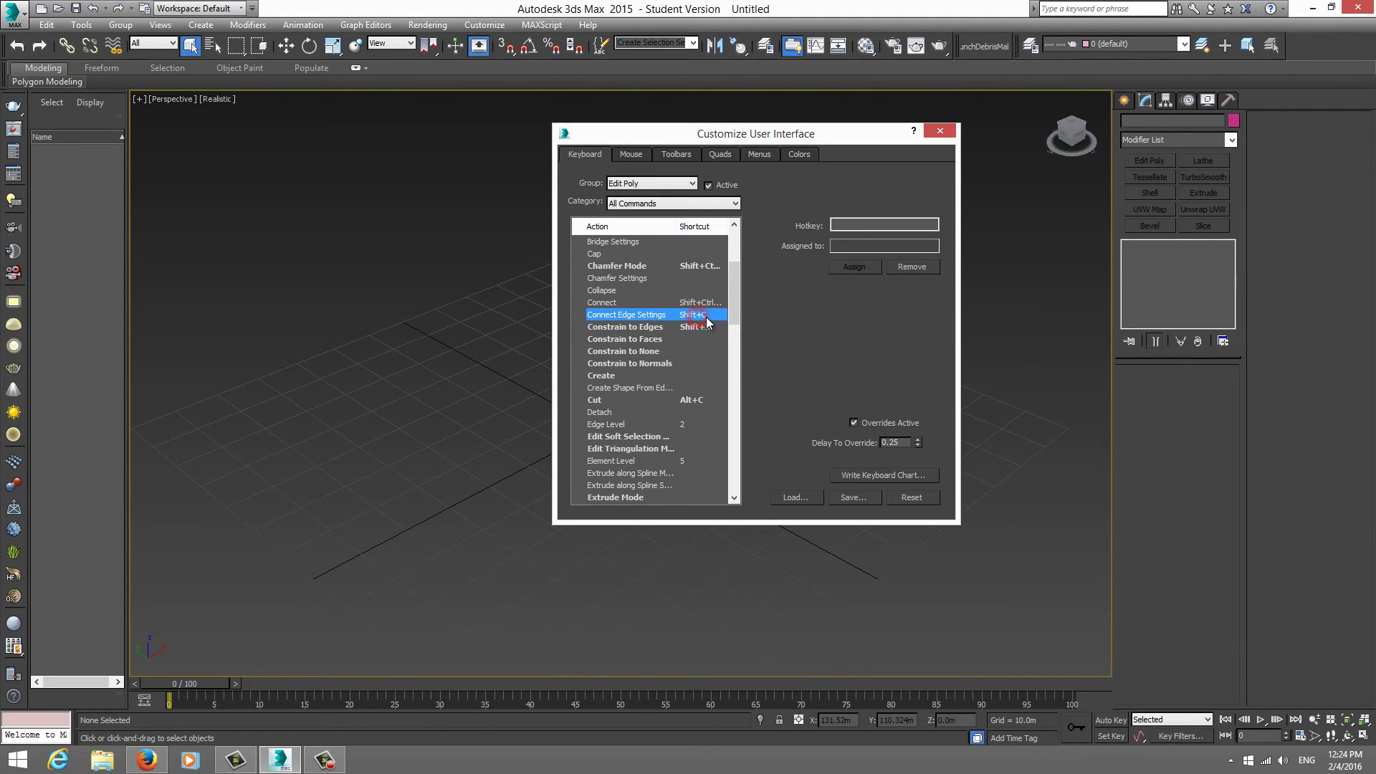
- Replace a trial Shift+V entry and assign Shift+C to Connect Edge Settings
{"action": "left_click", "coordinate": [864, 225]}
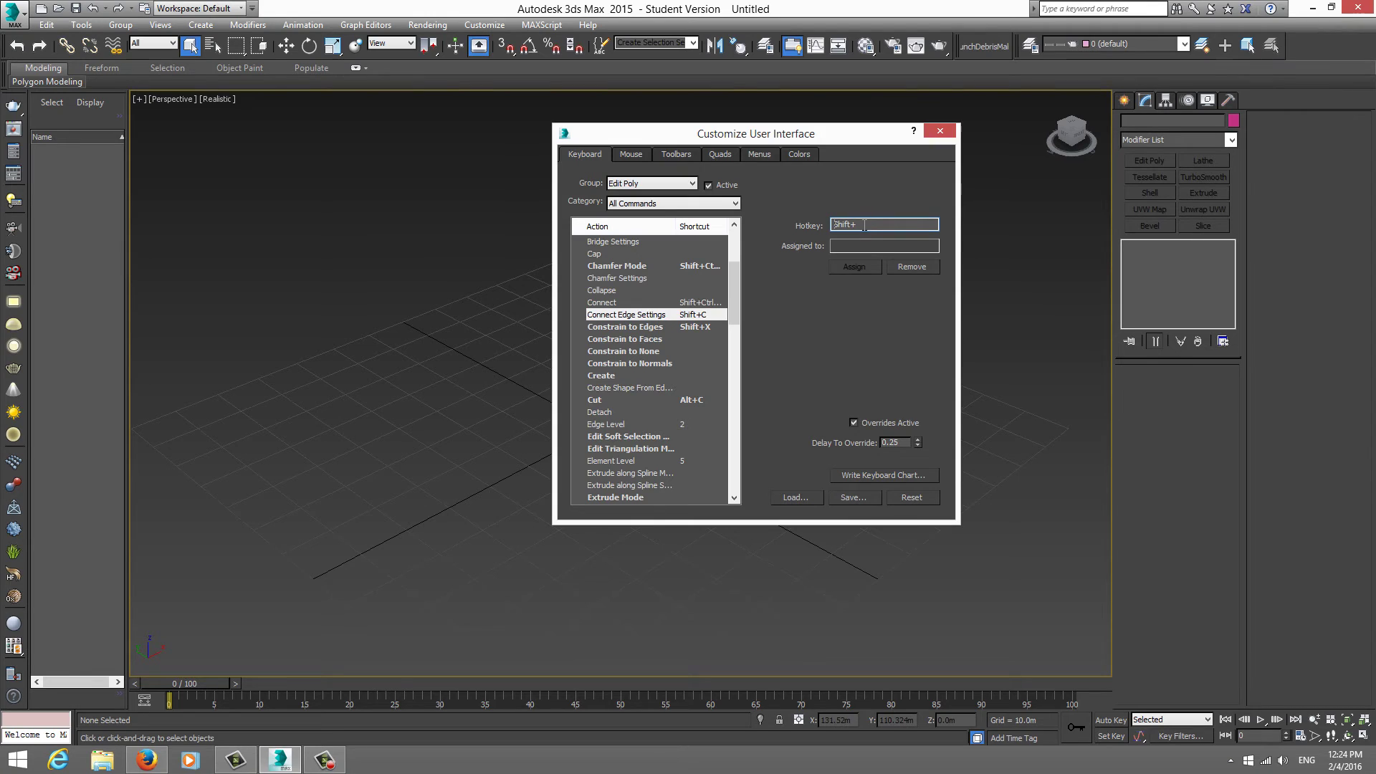
{"action": "key", "text": "shift+v"}
{"action": "left_click", "coordinate": [706, 315]}
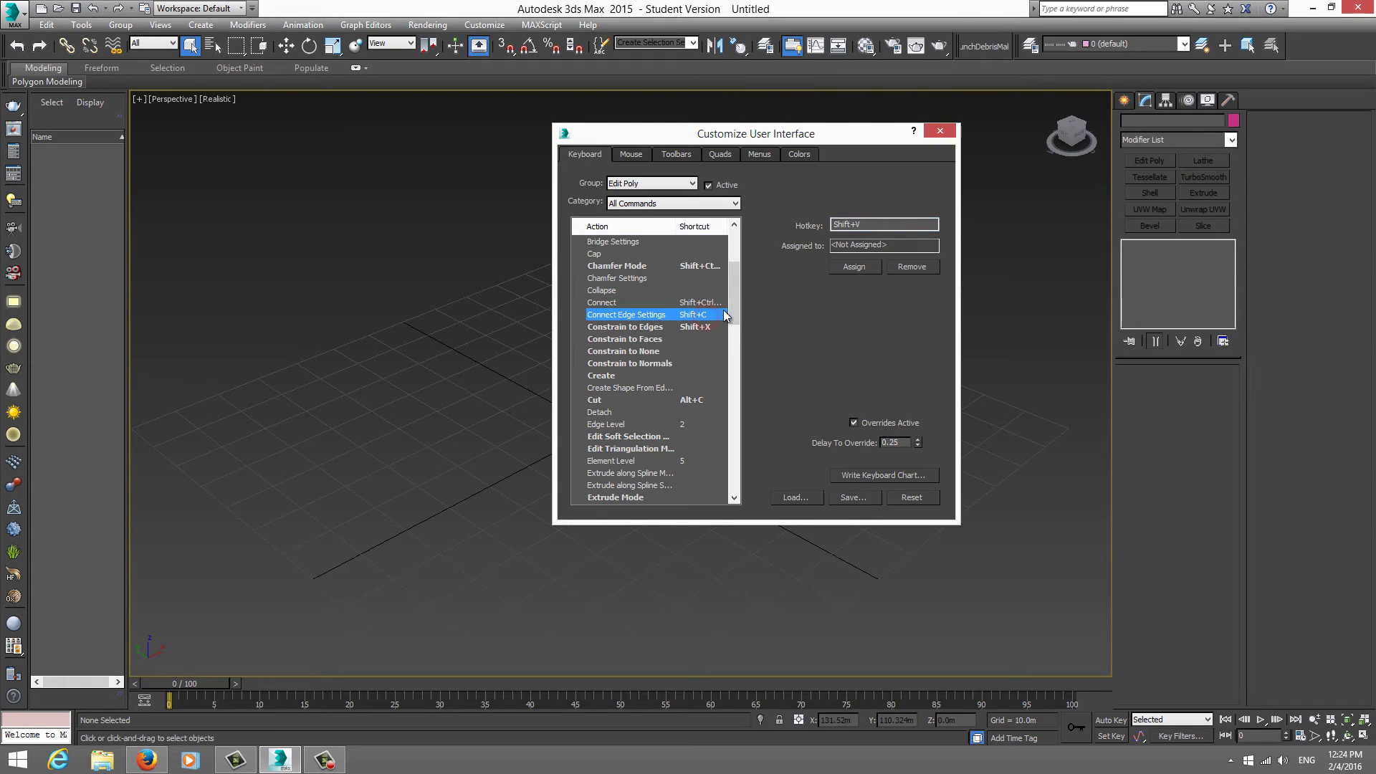
{"action": "left_click", "coordinate": [926, 270]}
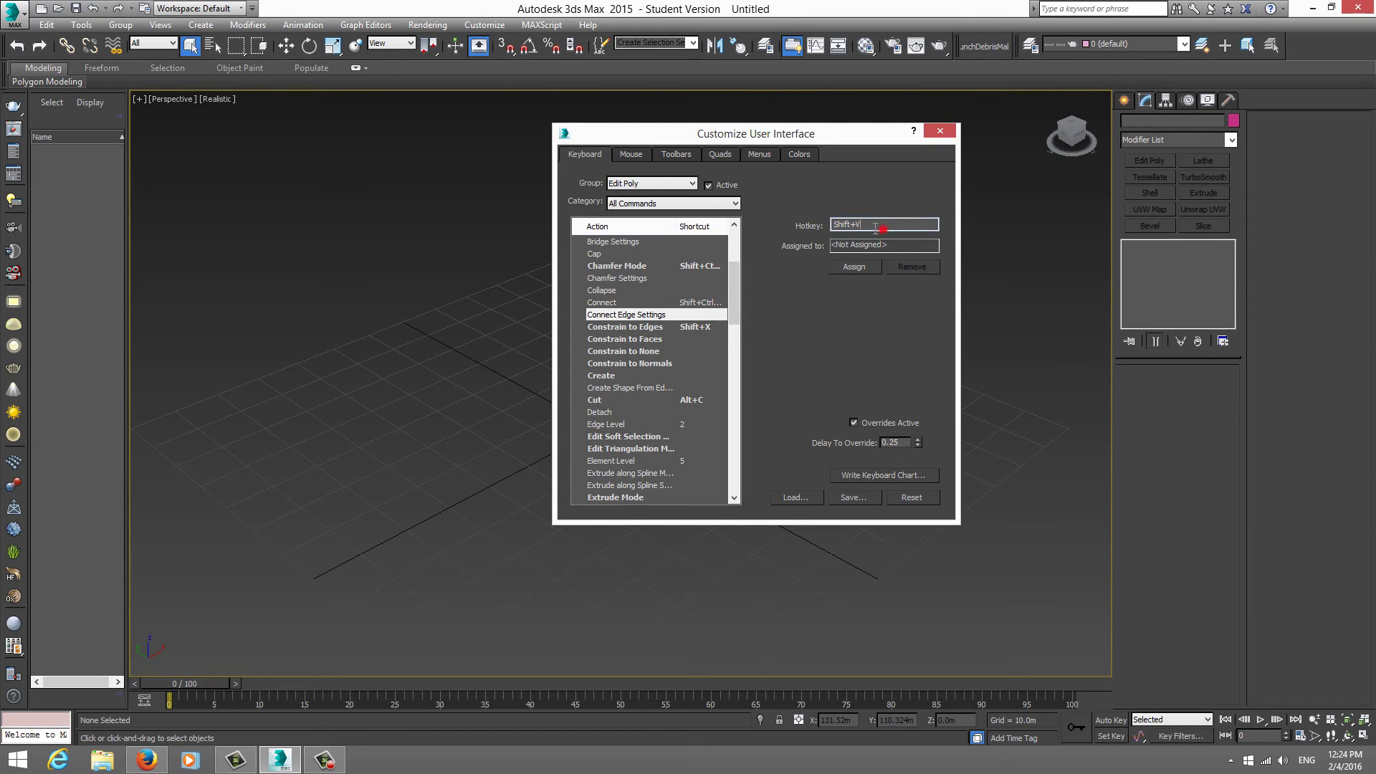
{"action": "key", "text": "shift"}
{"action": "key", "text": "shift+c"}
{"action": "left_click", "coordinate": [847, 266]}
- Cancel saving the shortcut file, then look over the Extrude Settings and Select Edge Loop actions
{"action": "left_click", "coordinate": [857, 496]}
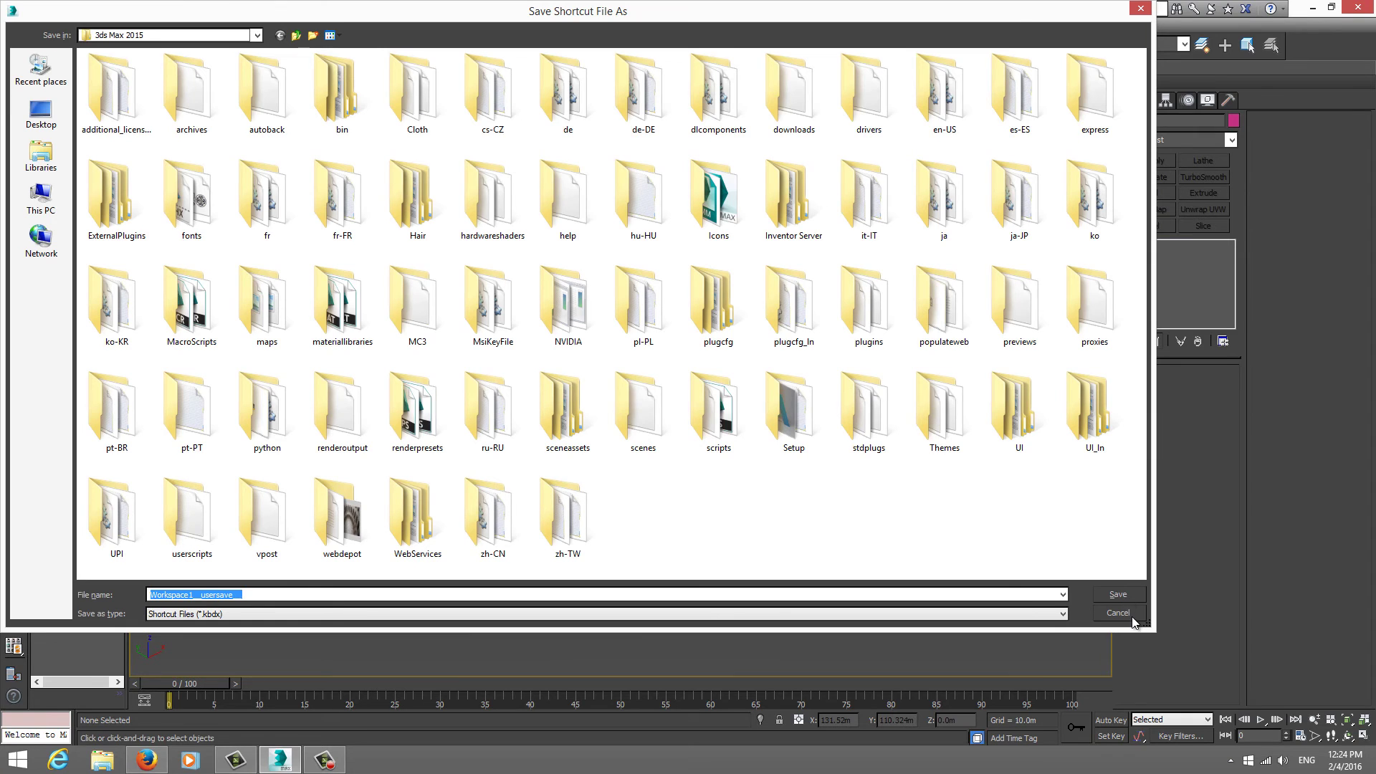
{"action": "left_click", "coordinate": [1120, 596]}
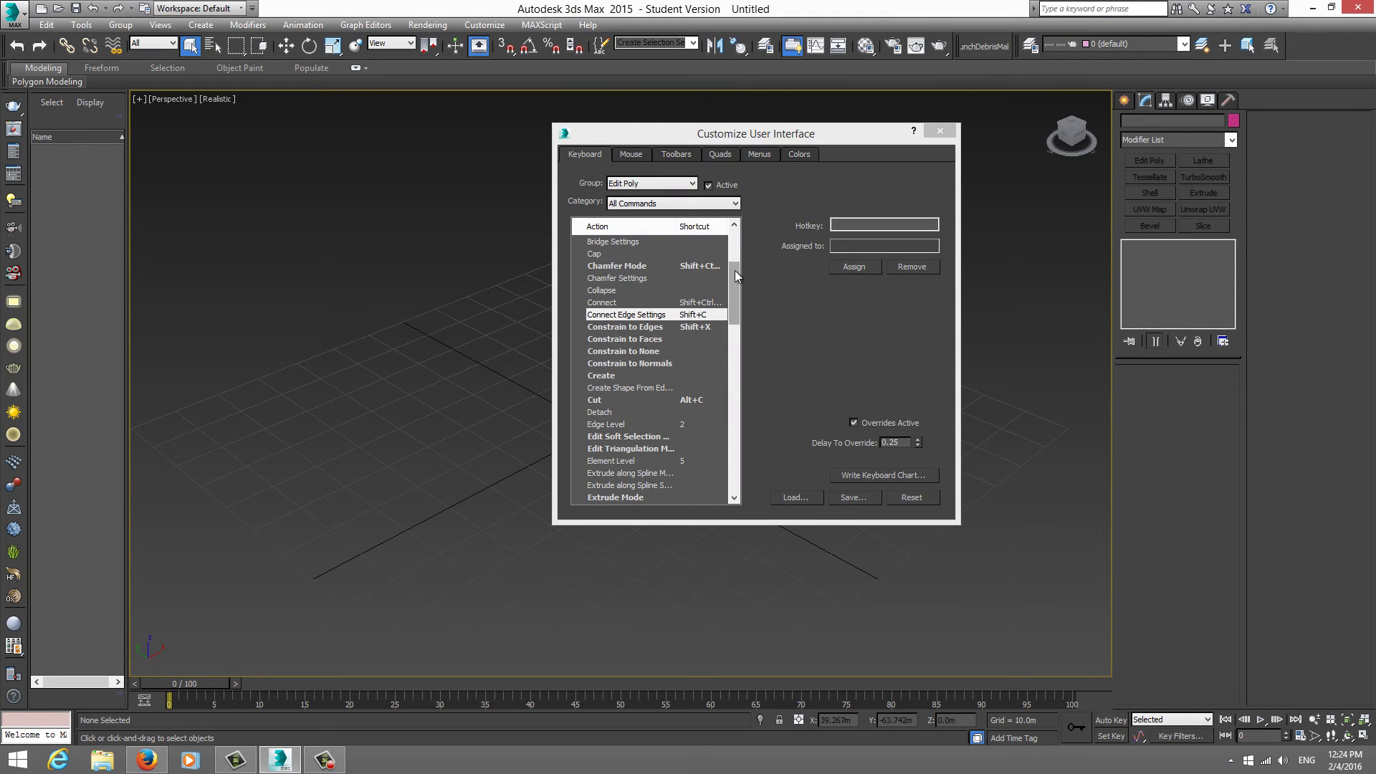
{"action": "left_click_drag", "start_coordinate": [734, 269], "coordinate": [730, 310]}
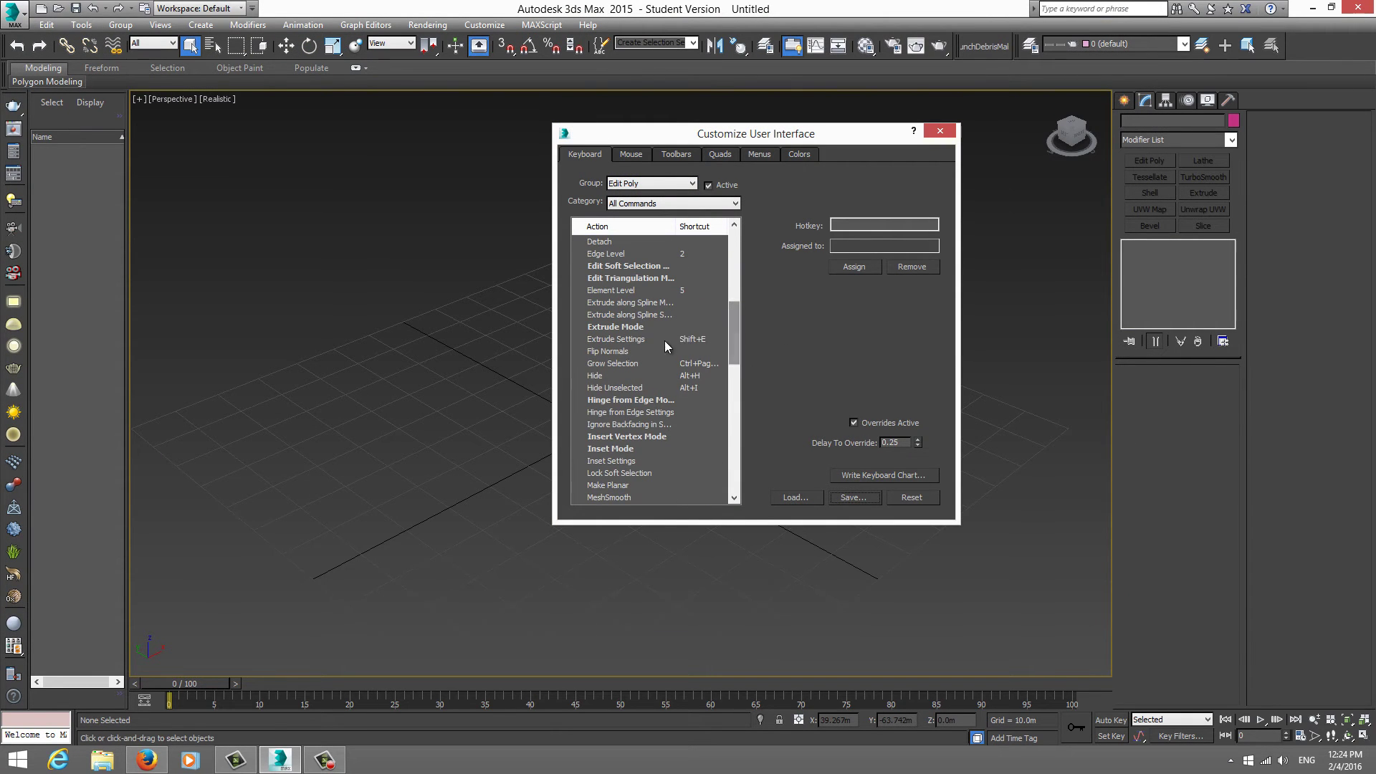
{"action": "left_click", "coordinate": [618, 341]}
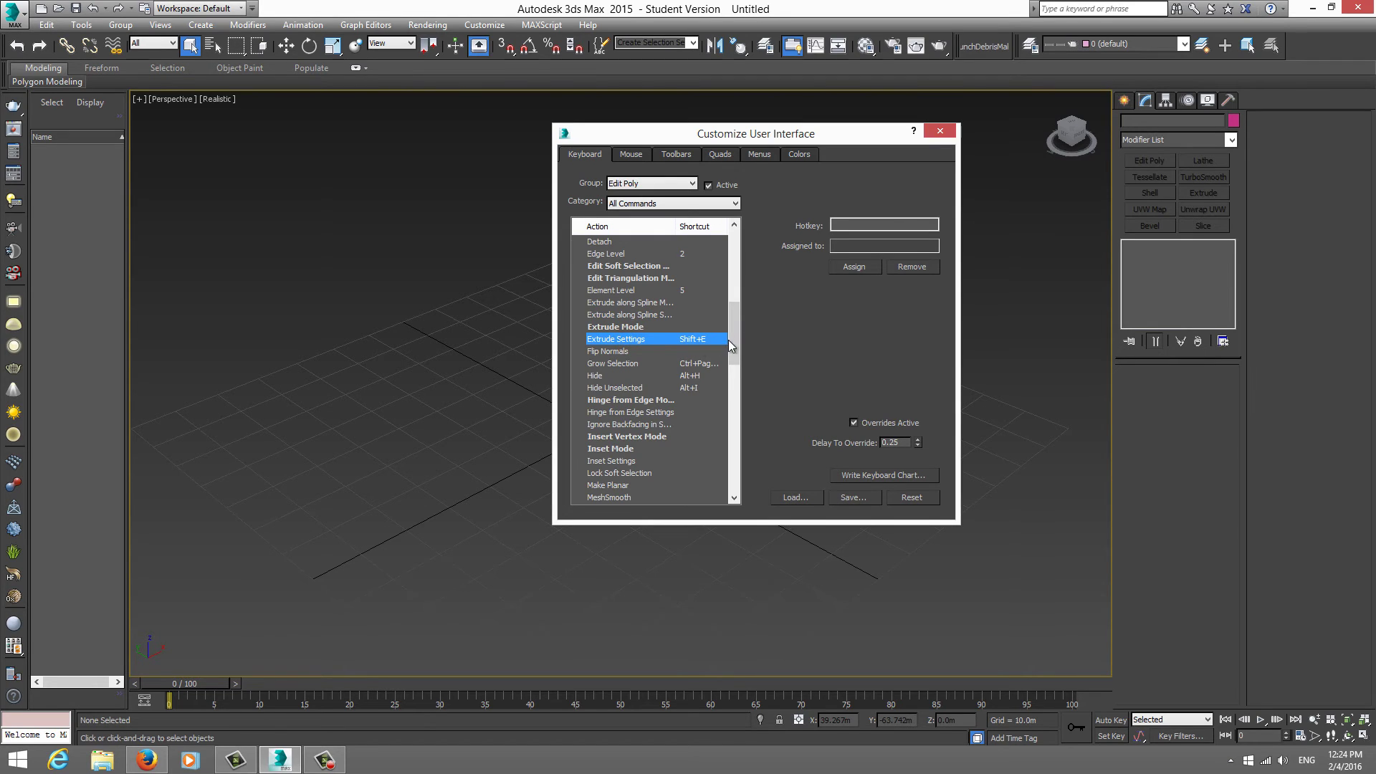
{"action": "mouse_move", "coordinate": [728, 340]}
{"action": "left_mouse_down"}
{"action": "mouse_move", "coordinate": [731, 430]}
{"action": "mouse_move", "coordinate": [729, 416]}
{"action": "left_mouse_up"}
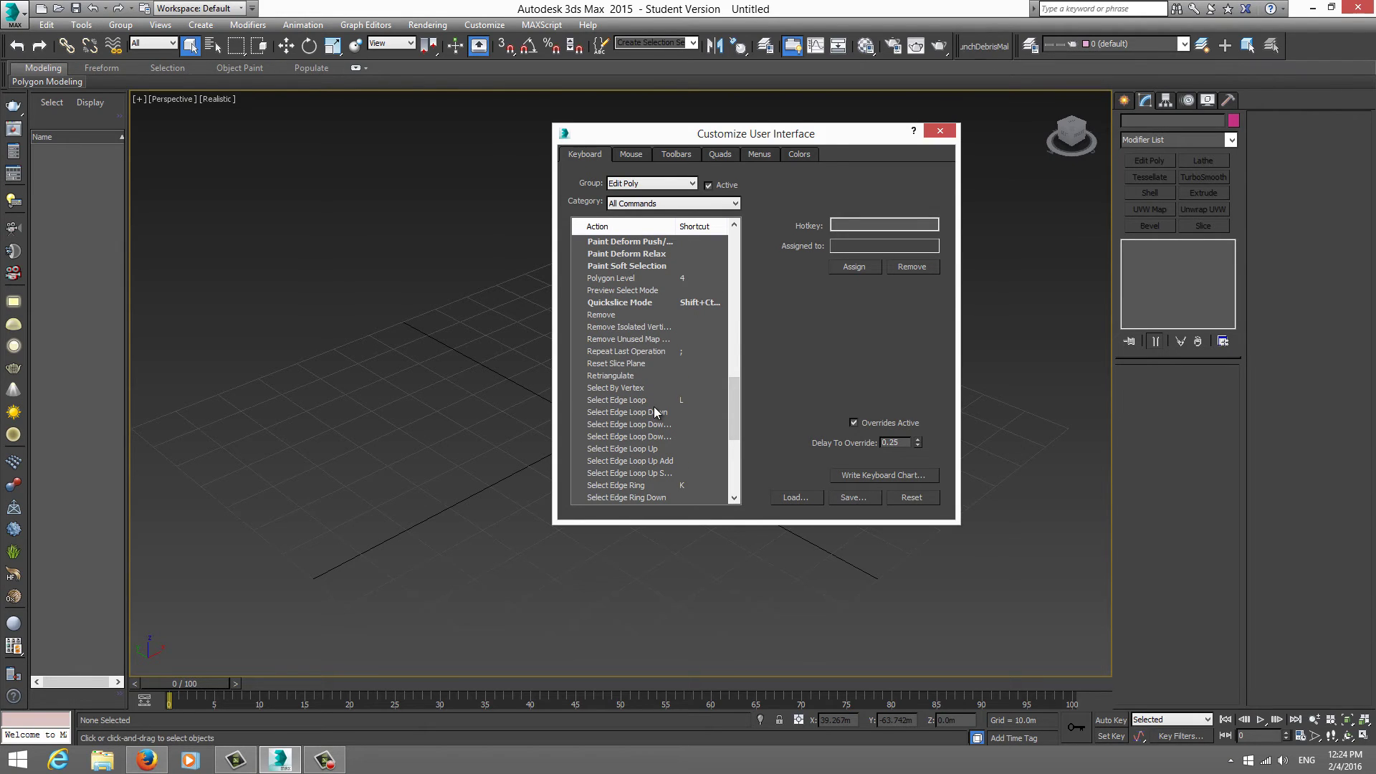
{"action": "left_click", "coordinate": [680, 399]}
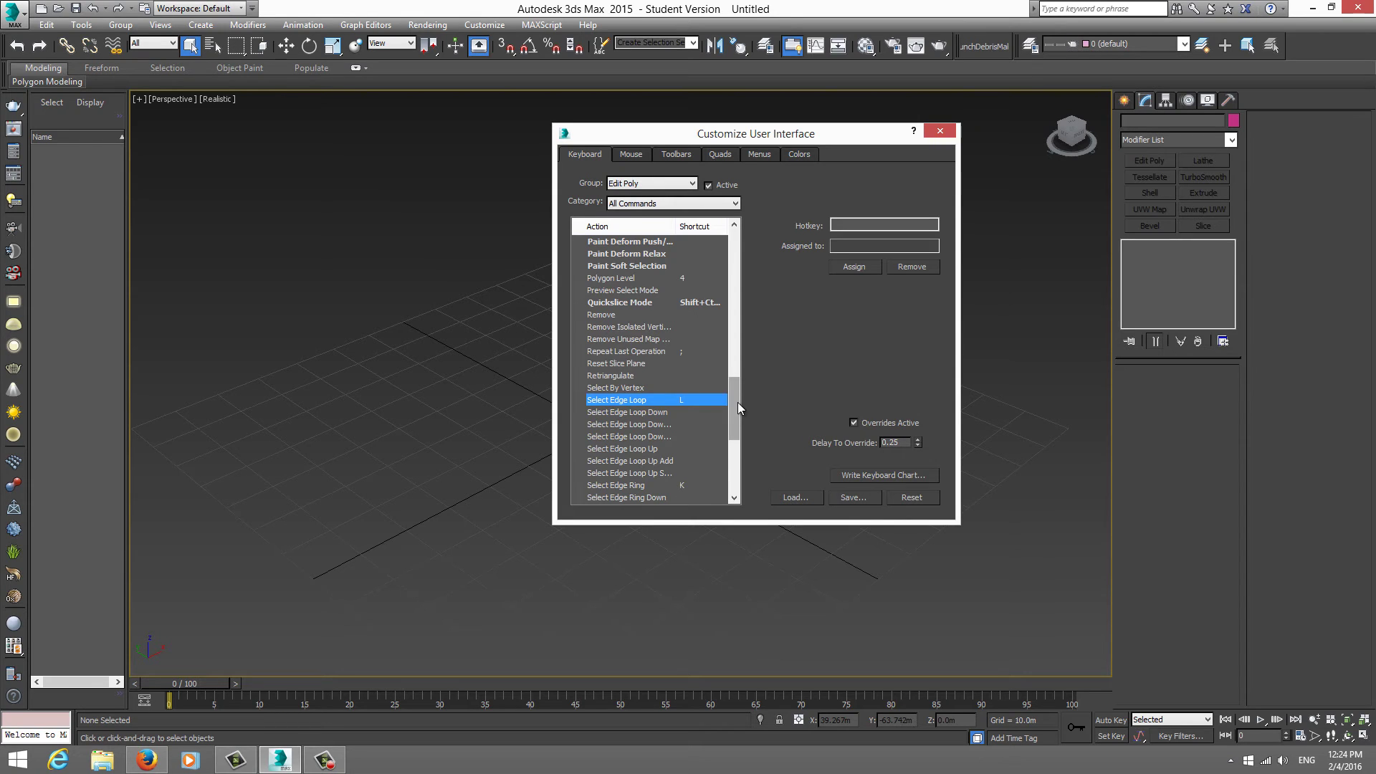
{"action": "left_click_drag", "start_coordinate": [738, 402], "coordinate": [745, 263]}
- Create a Box roughly 56.2m by 57.0m by 33.4m in the viewport
{"action": "left_click", "coordinate": [940, 130]}
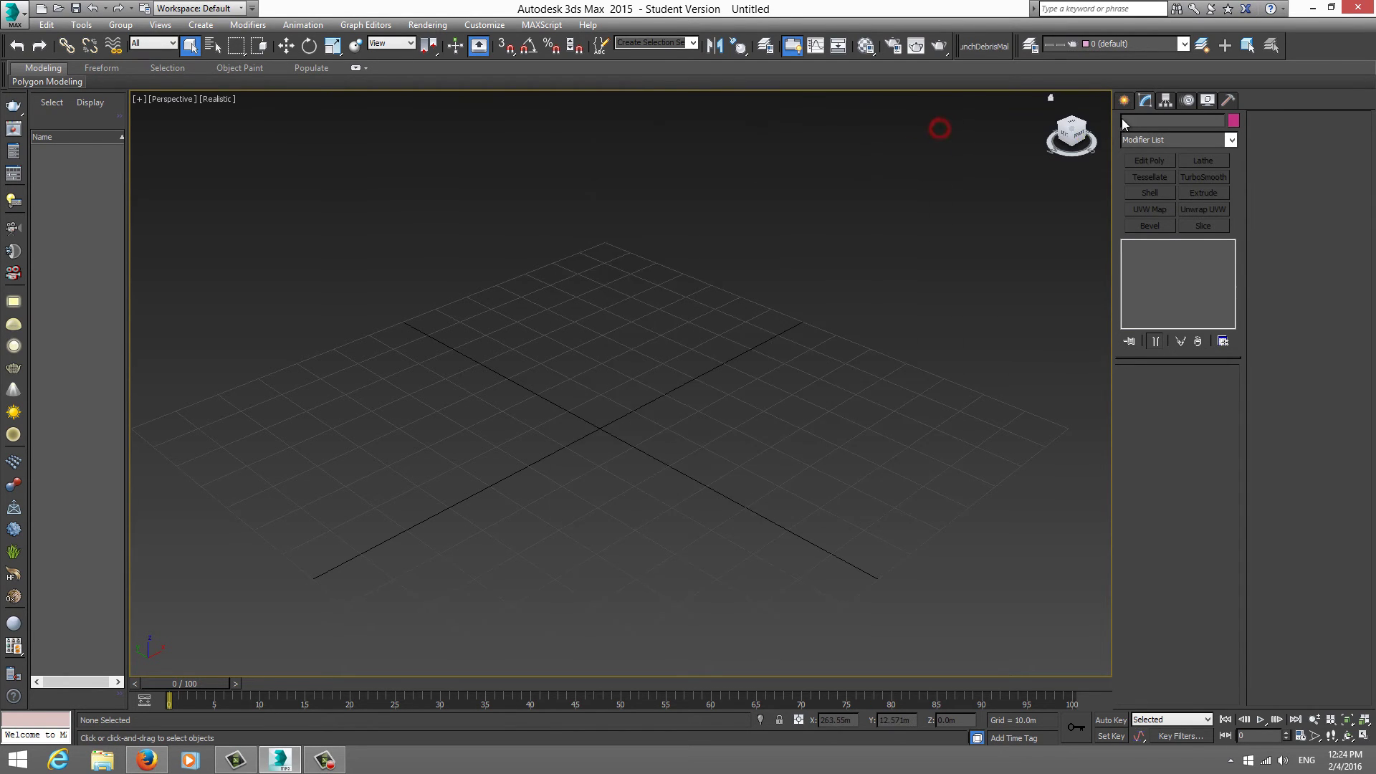
{"action": "left_click", "coordinate": [1120, 101]}
{"action": "left_click", "coordinate": [1149, 191]}
{"action": "left_click_drag", "start_coordinate": [608, 359], "coordinate": [606, 578]}
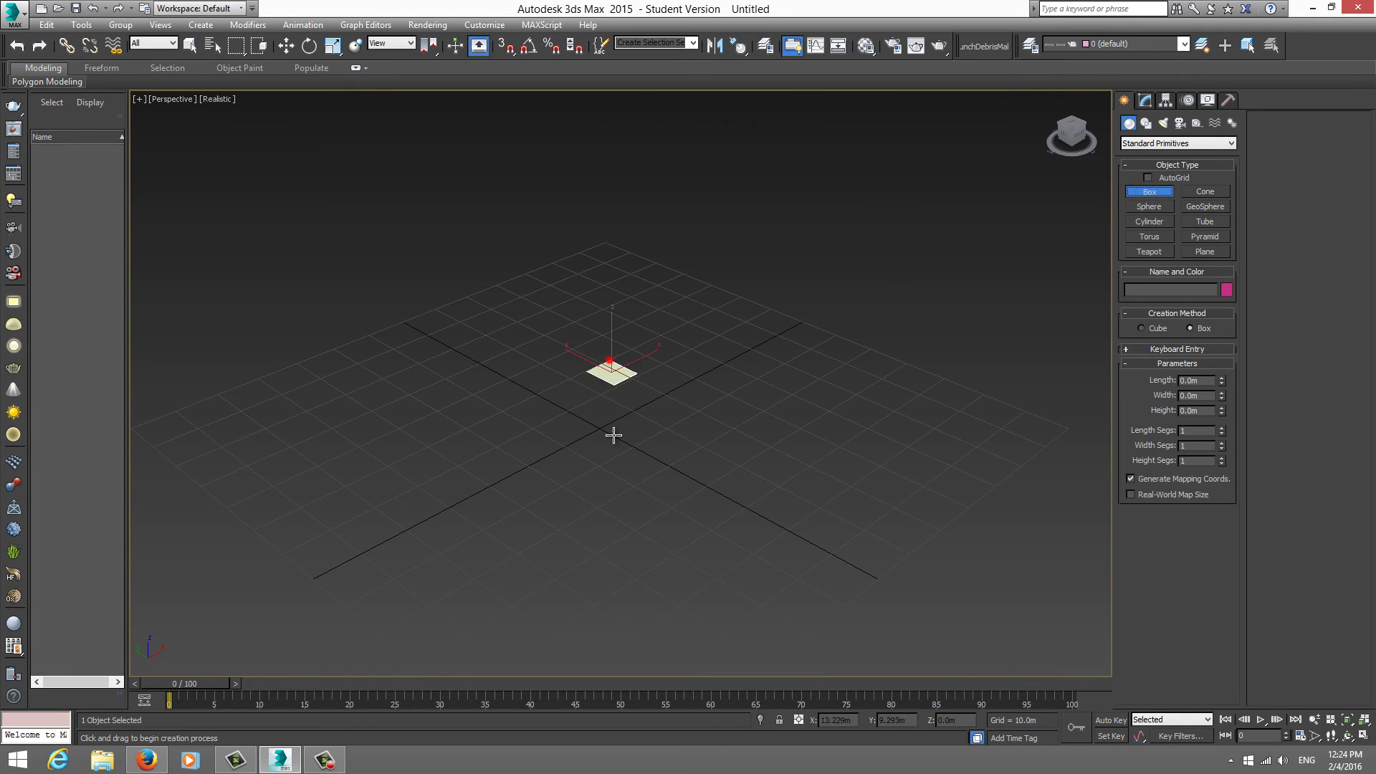
{"action": "left_click", "coordinate": [595, 442]}
{"action": "right_click", "coordinate": [595, 442]}
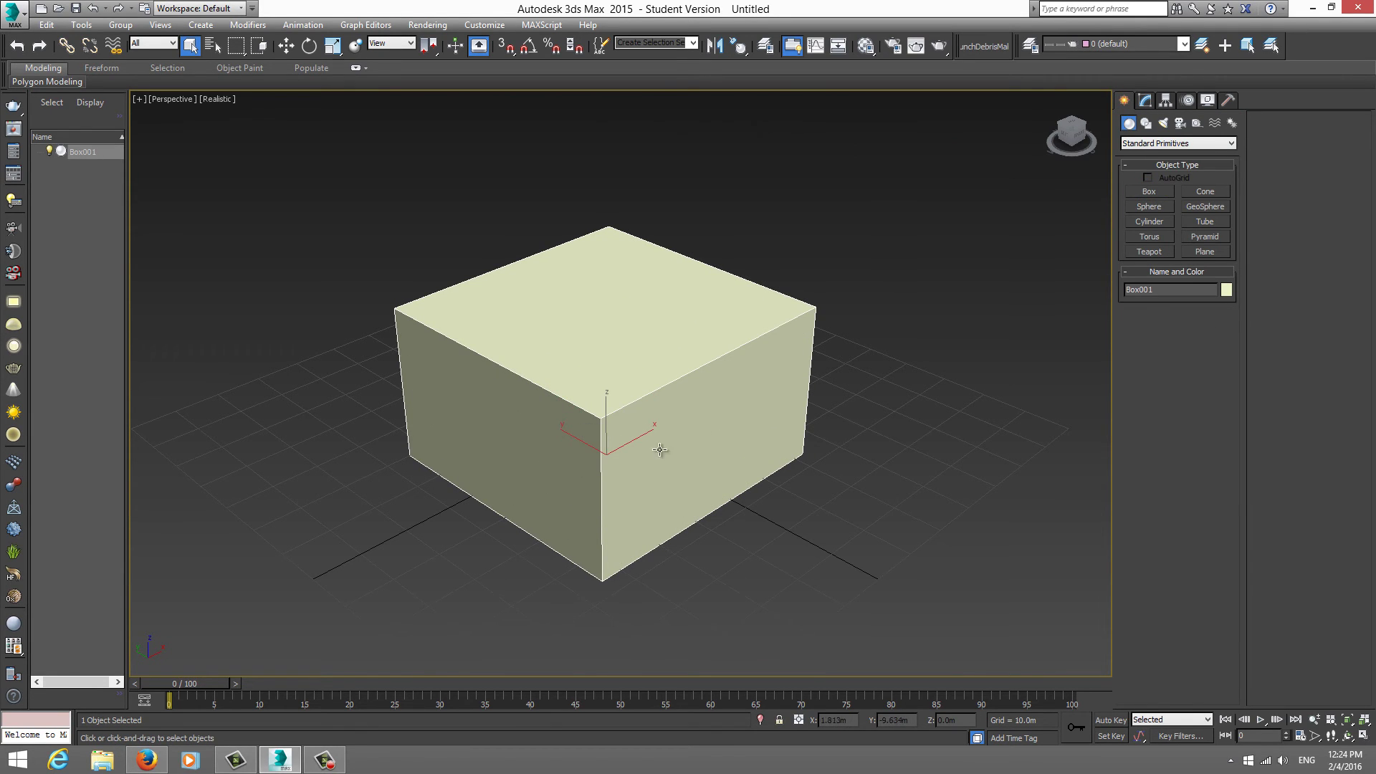
- Add an Edit Poly modifier to Box001 from the Modify panel
{"action": "middle_click_drag", "start_coordinate": [672, 454], "coordinate": [581, 462], "text": "alt"}
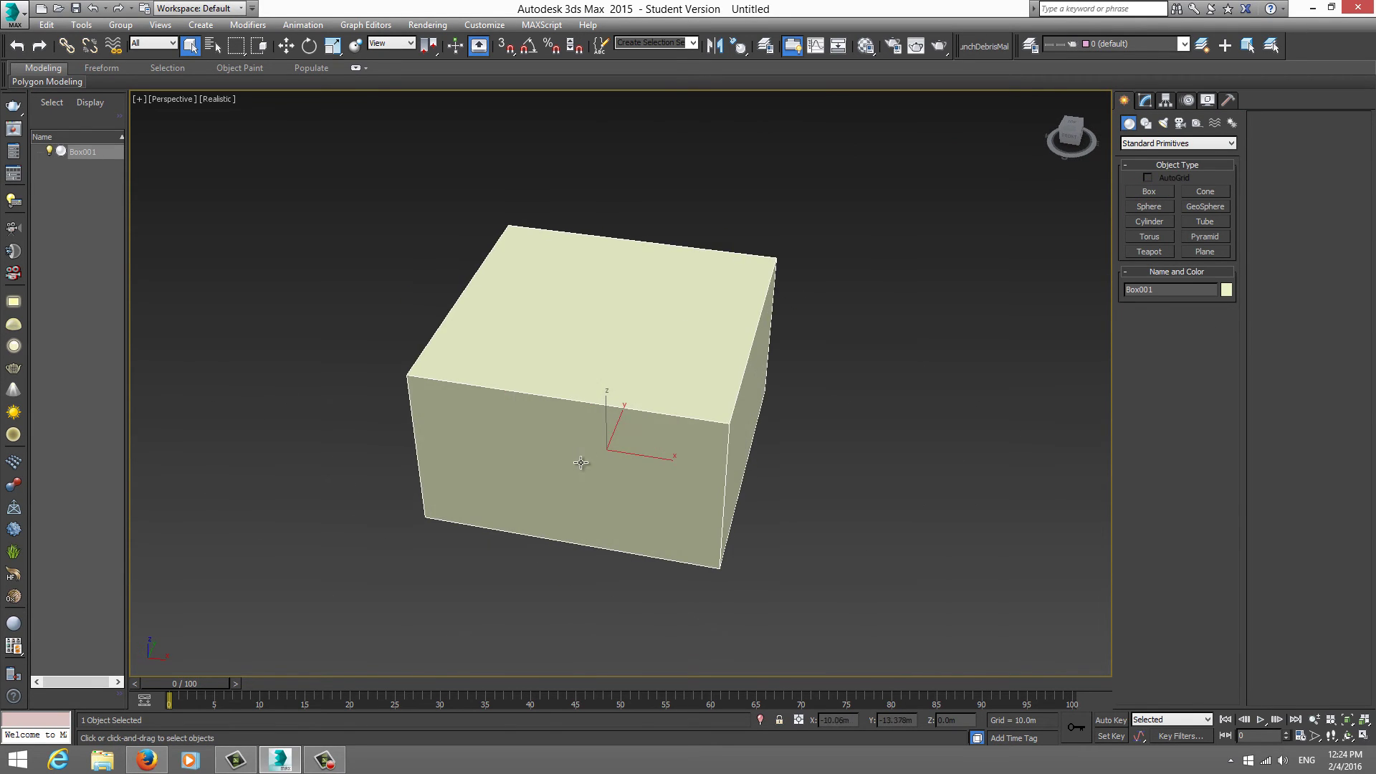
{"action": "right_click", "coordinate": [617, 407]}
{"action": "mouse_move", "coordinate": [688, 549]}
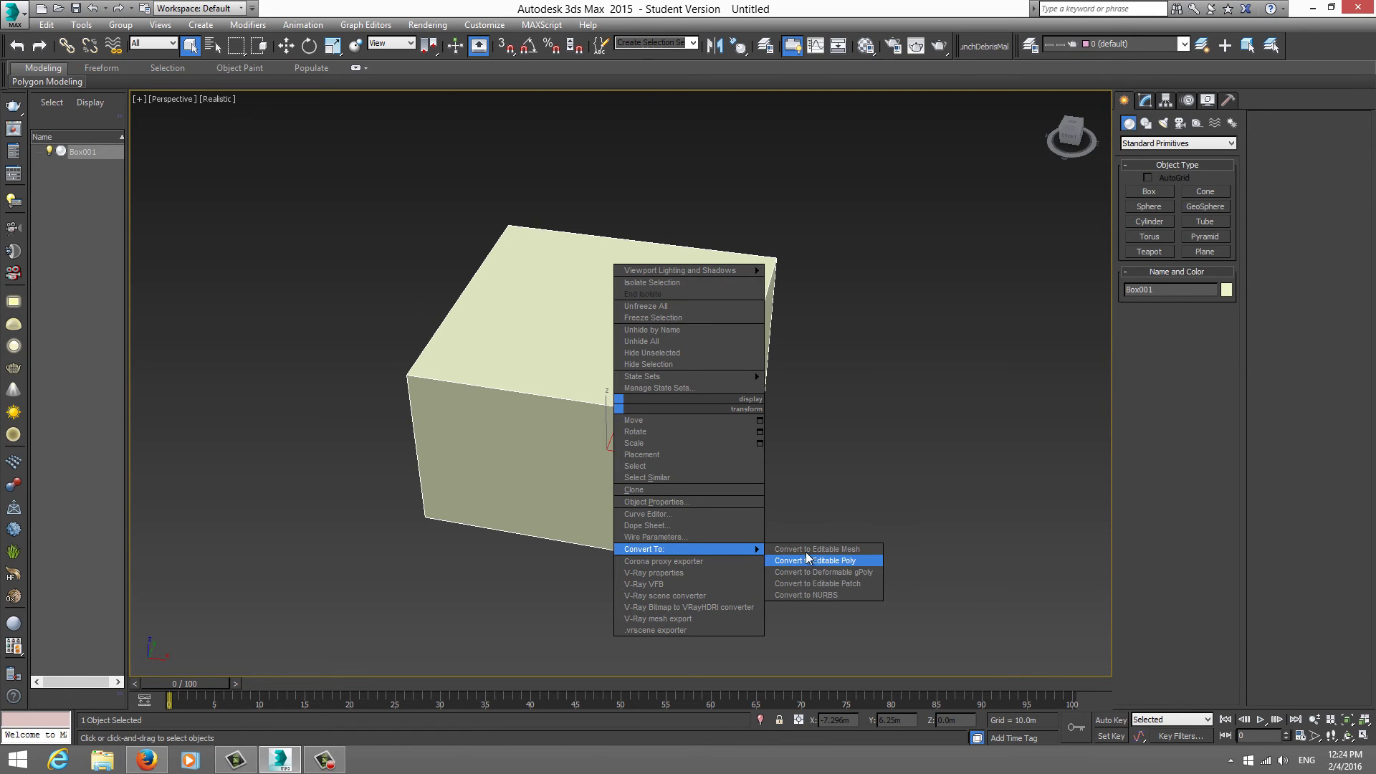
{"action": "left_click", "coordinate": [1147, 100]}
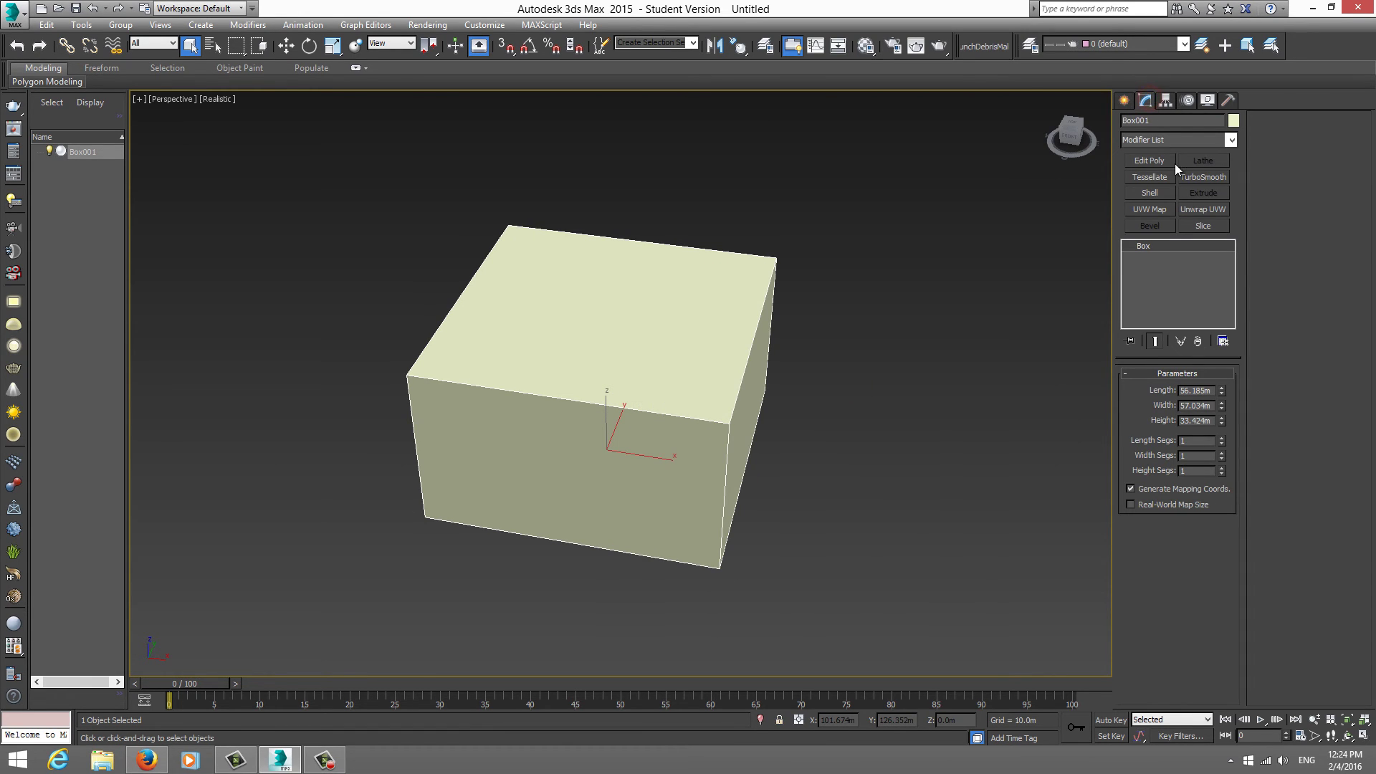
{"action": "left_click", "coordinate": [1149, 160]}
{"action": "middle_click_drag", "start_coordinate": [789, 368], "coordinate": [656, 557], "text": "alt"}
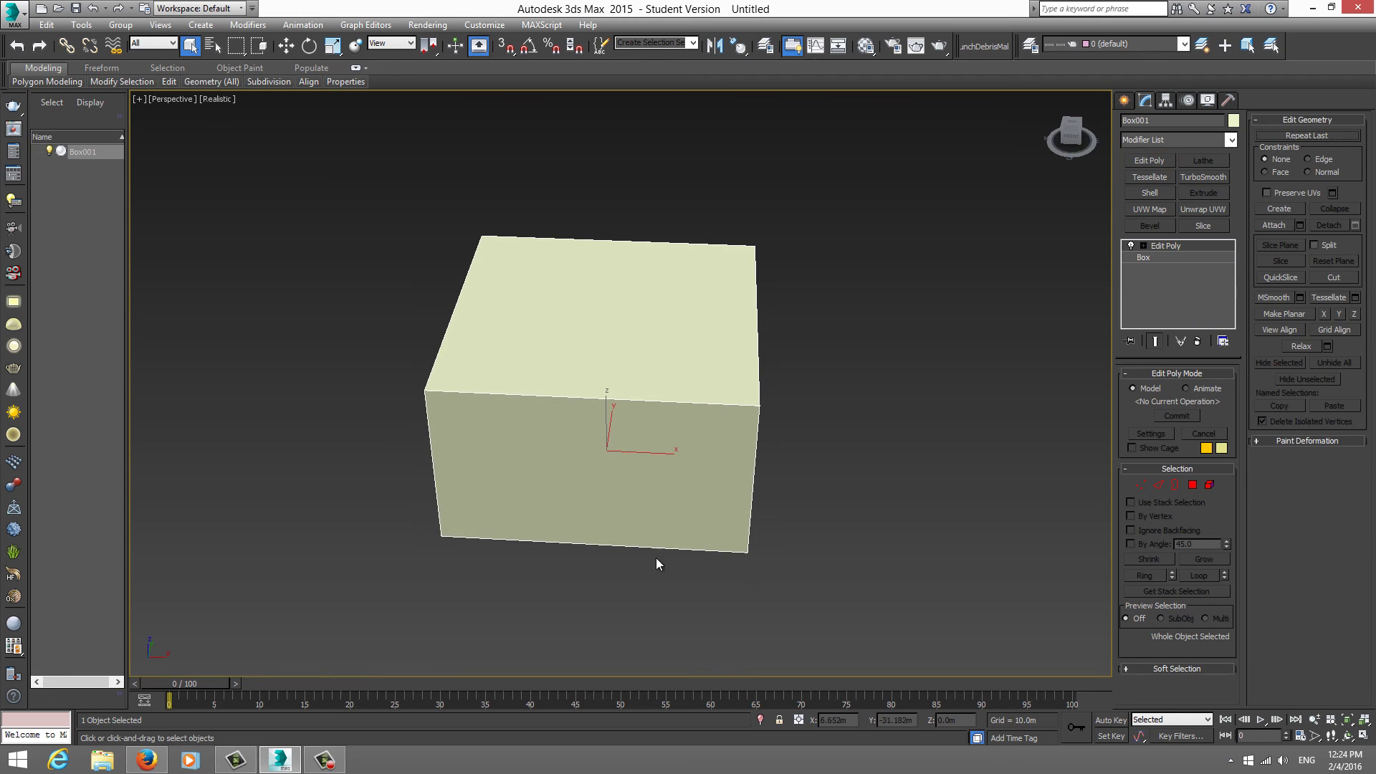
- Connect the four horizontal edges with 4 new edge segments
{"action": "key", "text": "F3"}
{"action": "left_click_drag", "start_coordinate": [669, 574], "coordinate": [592, 208]}
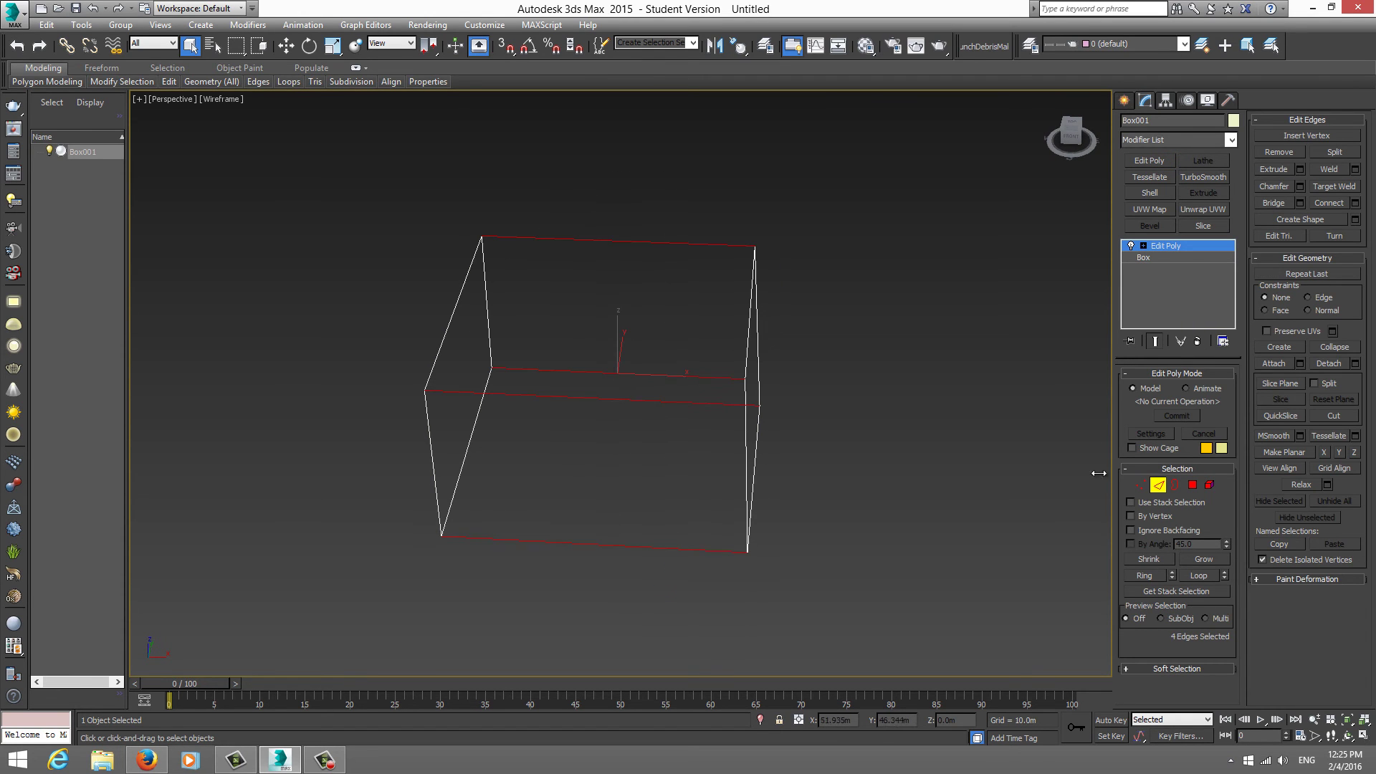
{"action": "key", "text": "F3"}
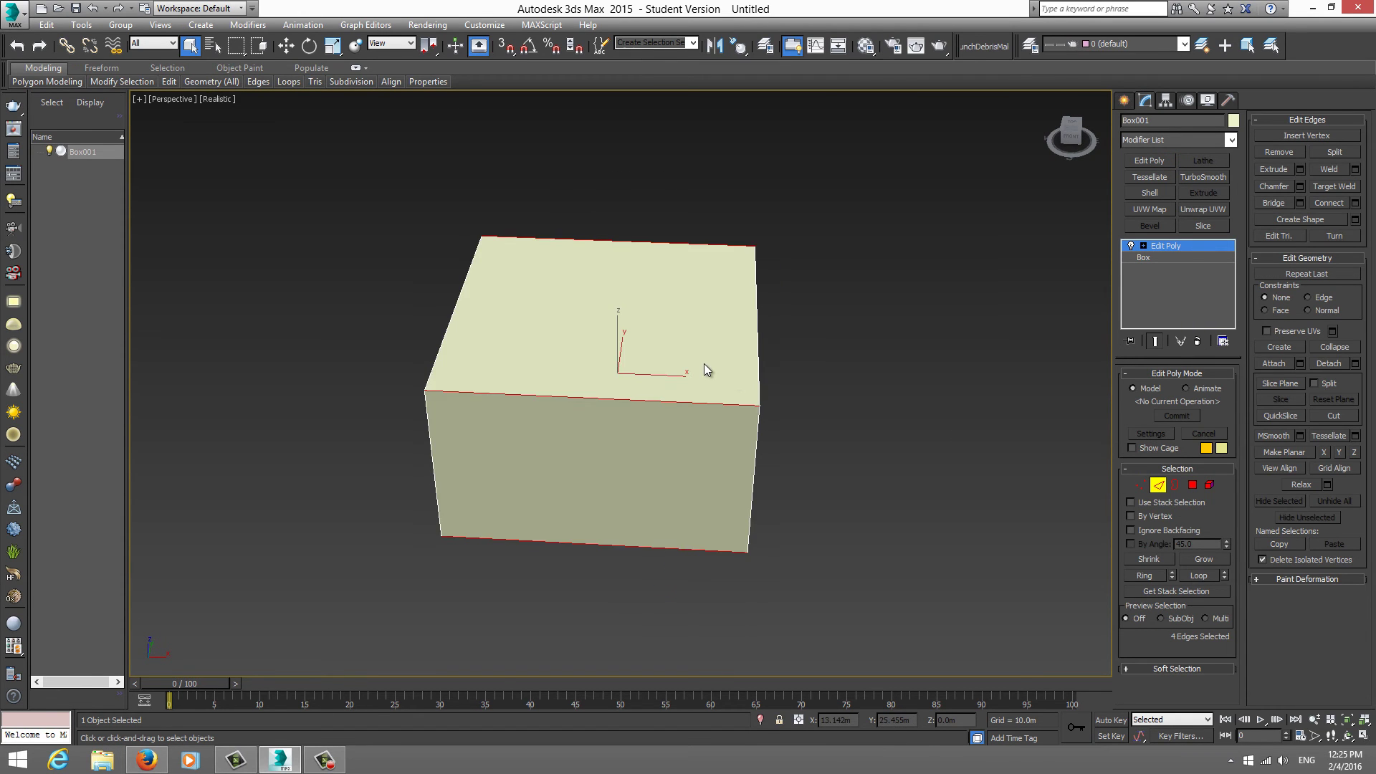
{"action": "key", "text": "ctrl+shift+e"}
{"action": "left_click", "coordinate": [632, 390]}
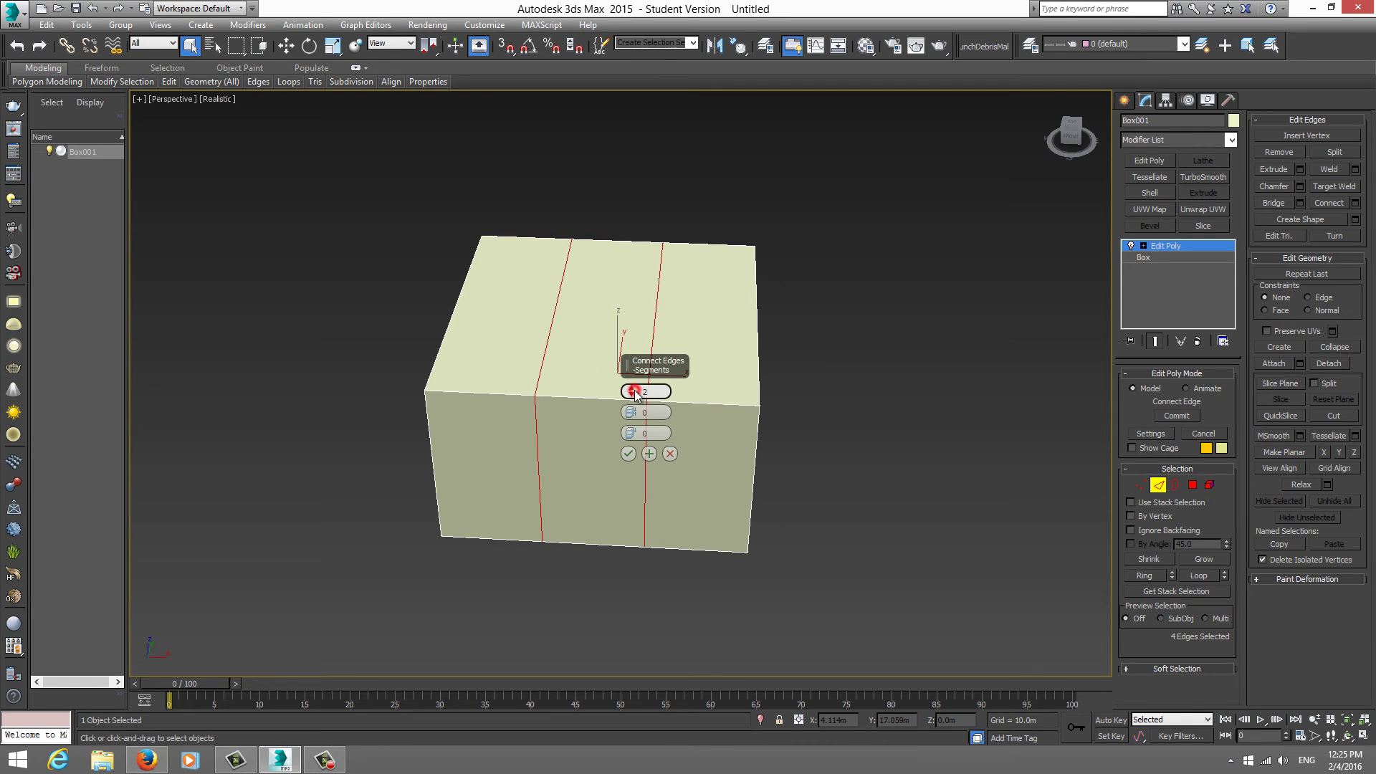
{"action": "left_click", "coordinate": [632, 390]}
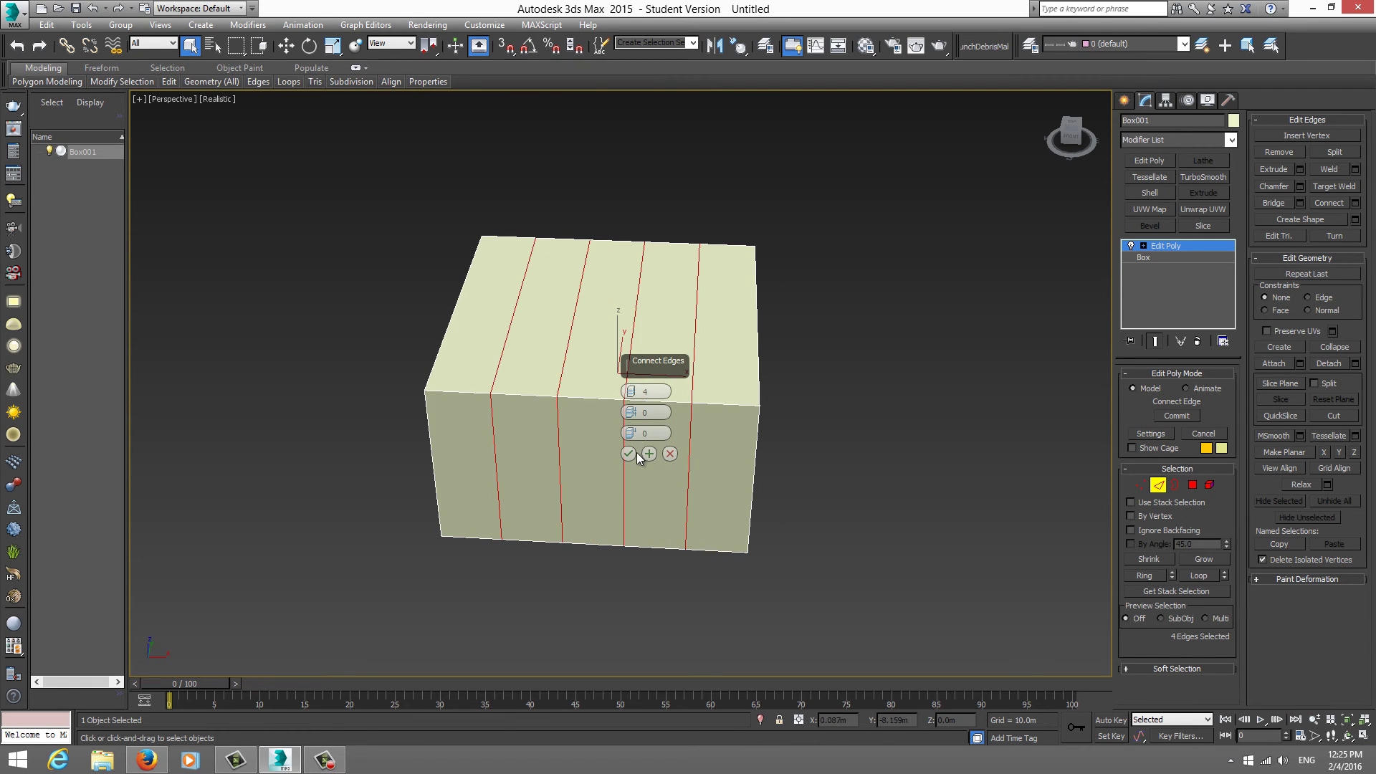
{"action": "left_click", "coordinate": [634, 453]}
- Connect the sixteen vertical edges with 4 segments to complete the 5-by-5 grid
{"action": "left_click_drag", "start_coordinate": [642, 191], "coordinate": [560, 613]}
{"action": "left_click", "coordinate": [629, 454]}
{"action": "mouse_move", "coordinate": [629, 455]}
{"action": "middle_mouse_down", "text": "alt"}
{"action": "mouse_move", "coordinate": [713, 448]}
{"action": "mouse_move", "coordinate": [668, 474]}
{"action": "middle_mouse_up", "text": "alt"}
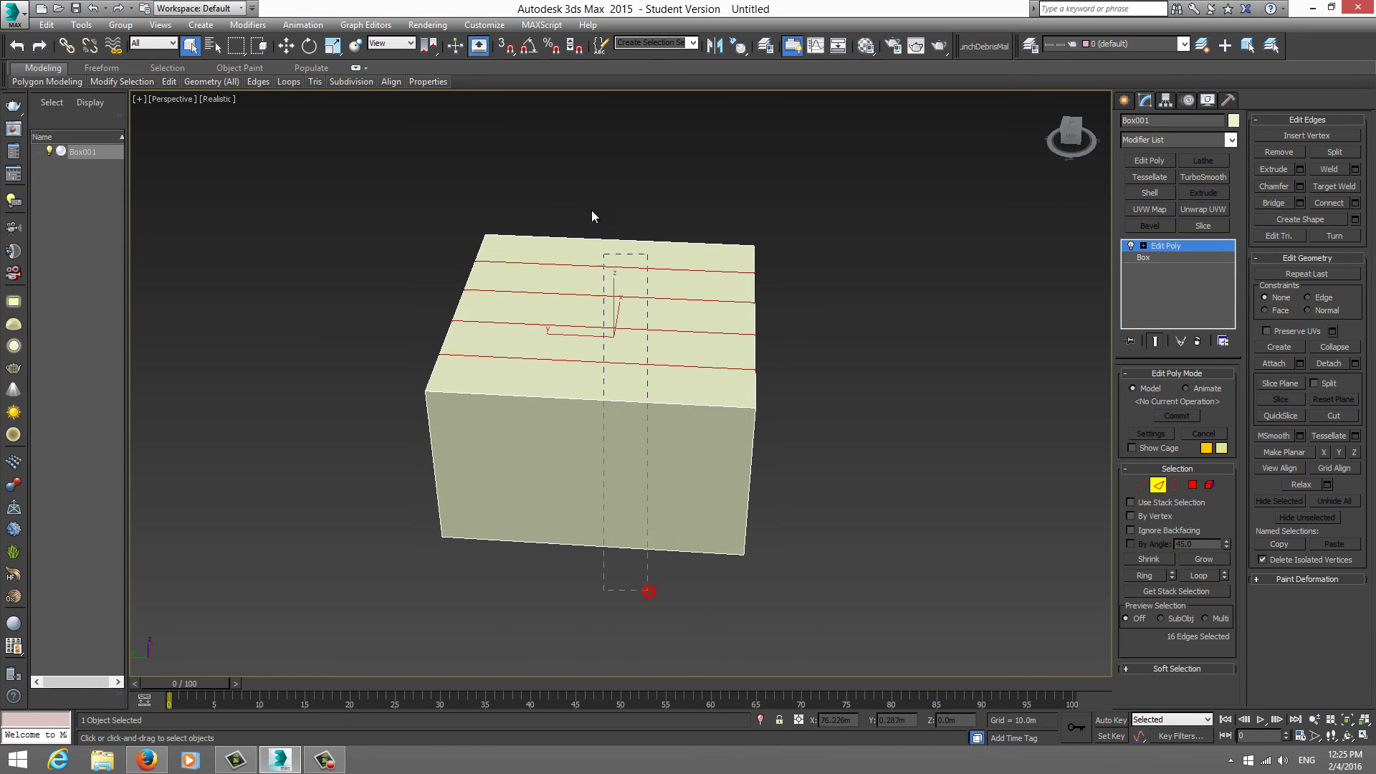
{"action": "key", "text": "ctrl+shift+e"}
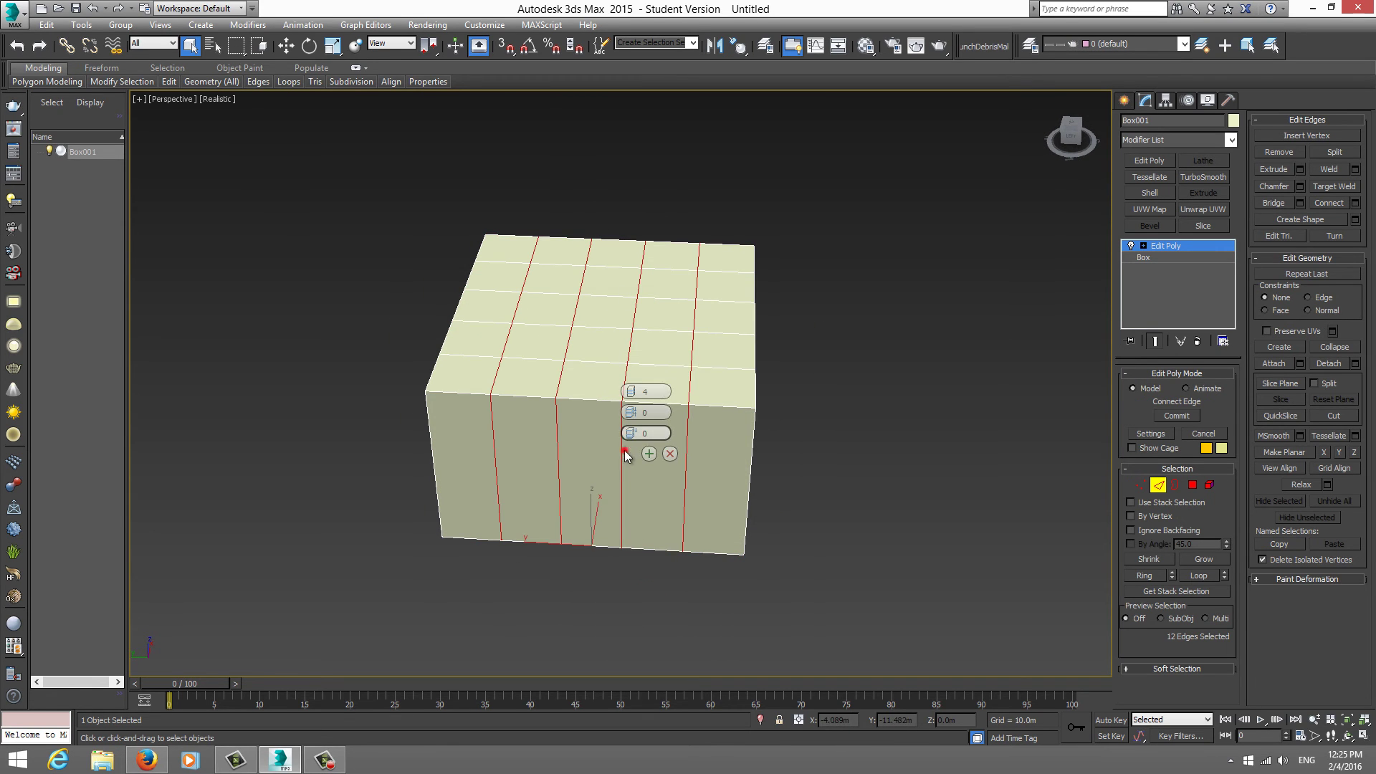
{"action": "left_click", "coordinate": [626, 456]}
- Extrude one top polygon 22.285m upward into a tall column
{"action": "key", "text": "4"}
{"action": "left_click", "coordinate": [589, 350]}
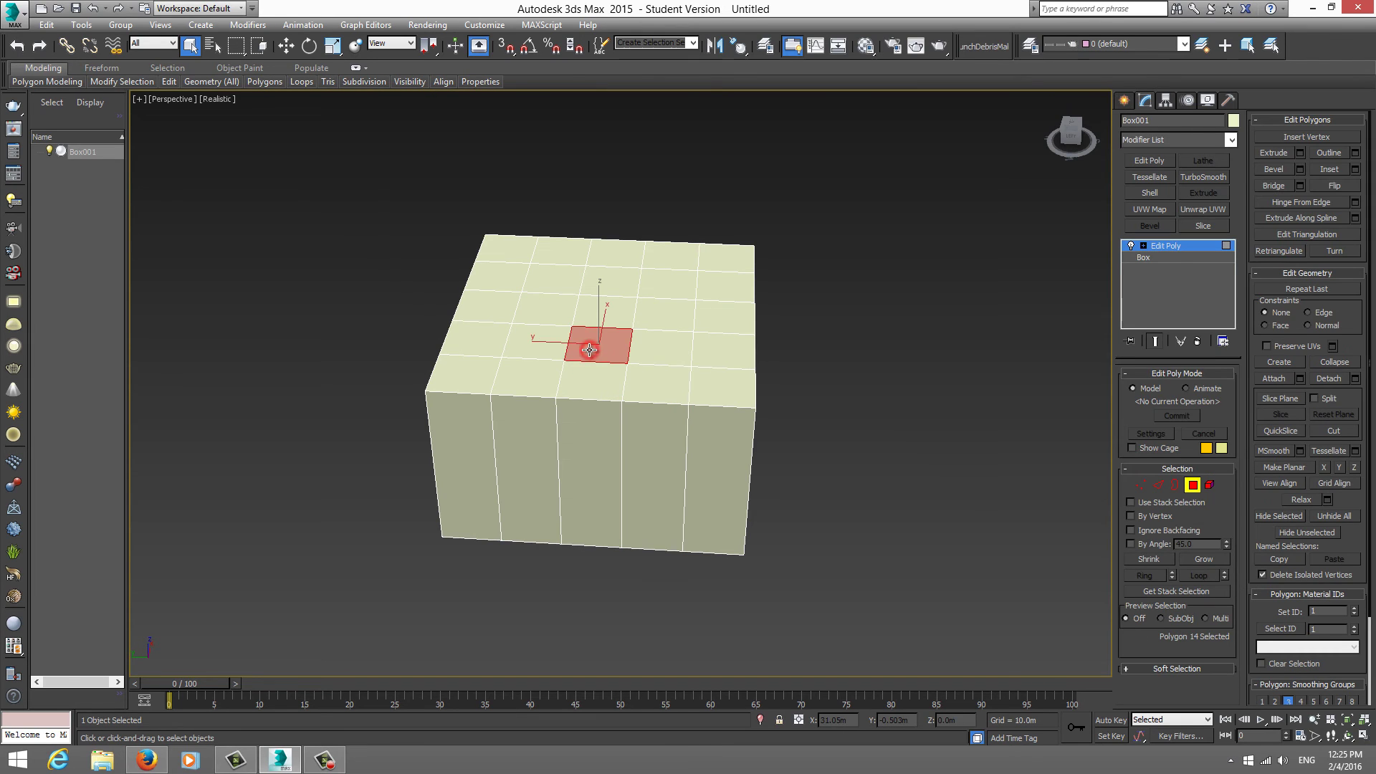
{"action": "key", "text": "shift+e"}
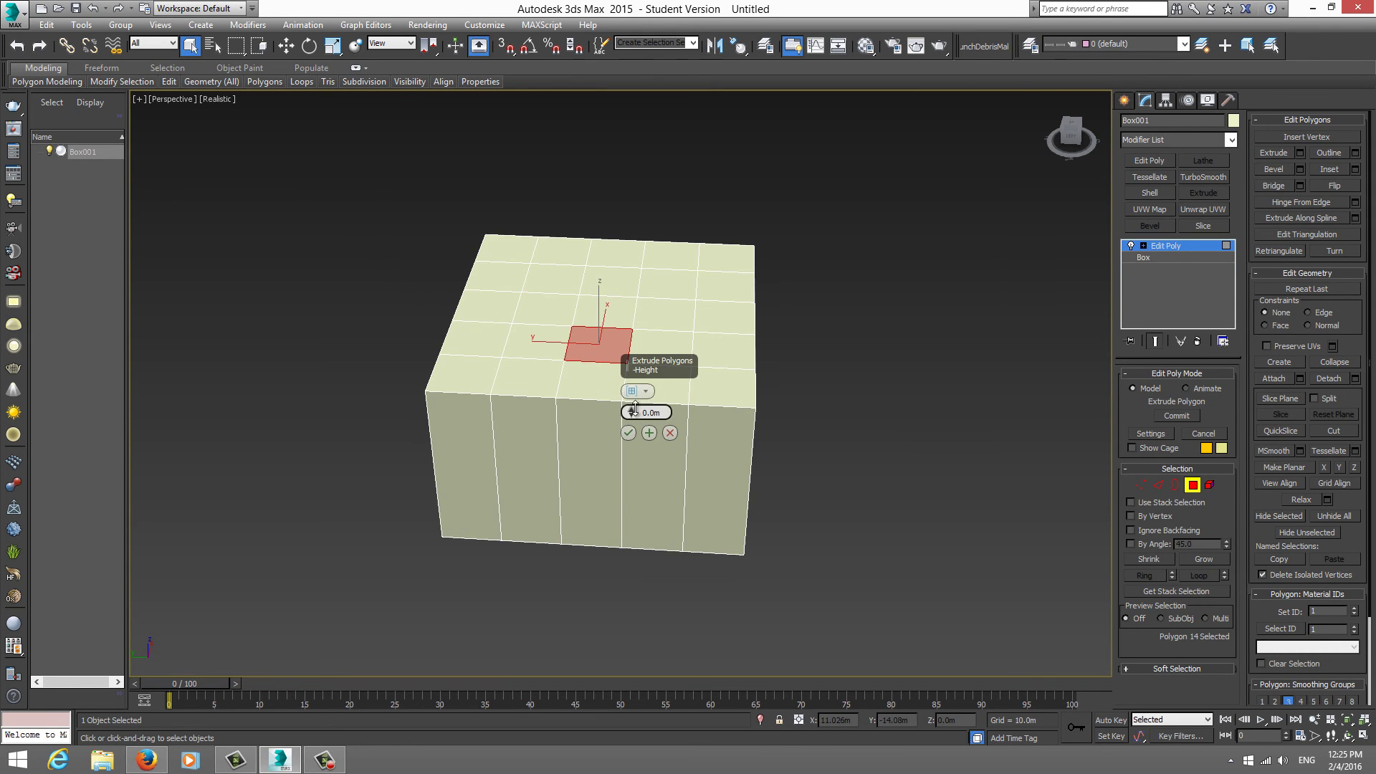
{"action": "left_click_drag", "start_coordinate": [634, 409], "coordinate": [634, 373]}
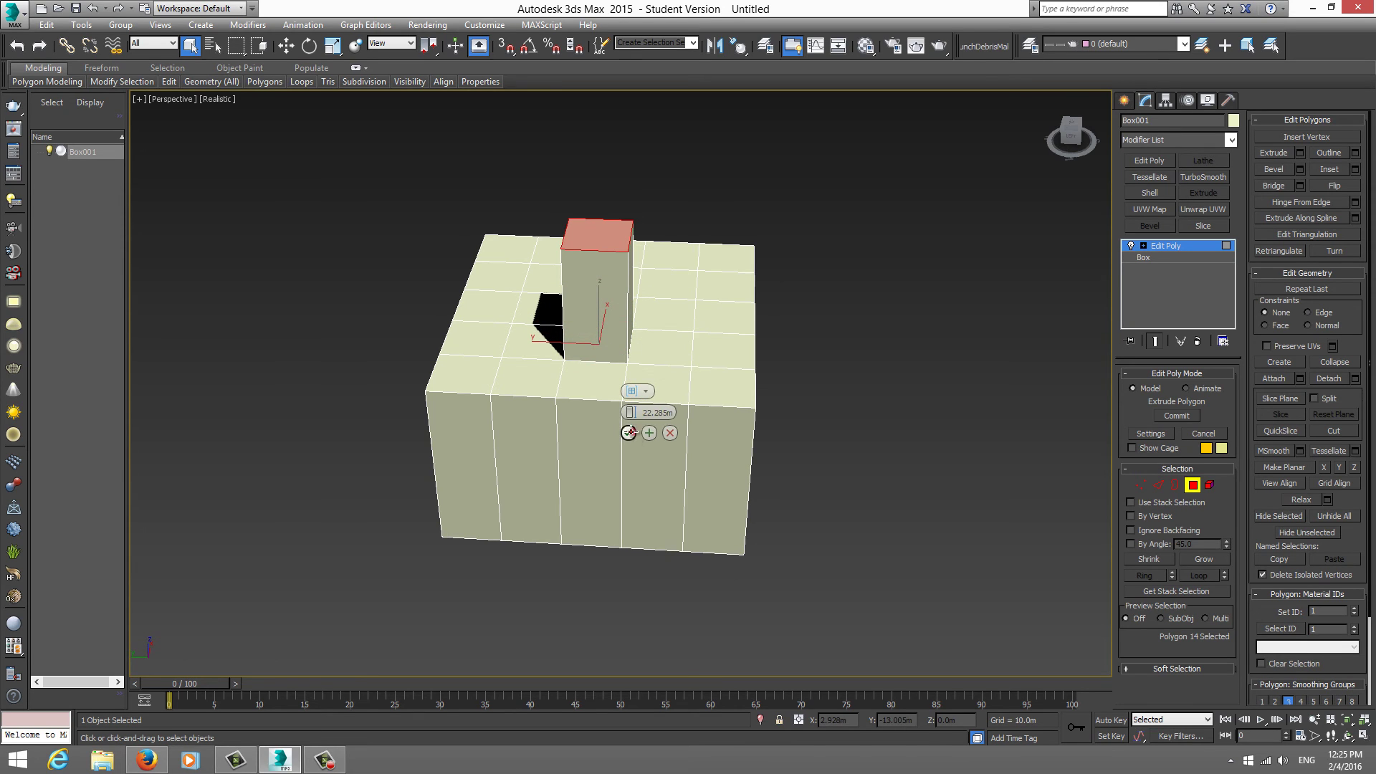
{"action": "left_click", "coordinate": [629, 432]}
- Extrude a front face outward repeatedly using Apply and Continue
{"action": "left_click", "coordinate": [613, 437]}
{"action": "key", "text": "shift+e"}
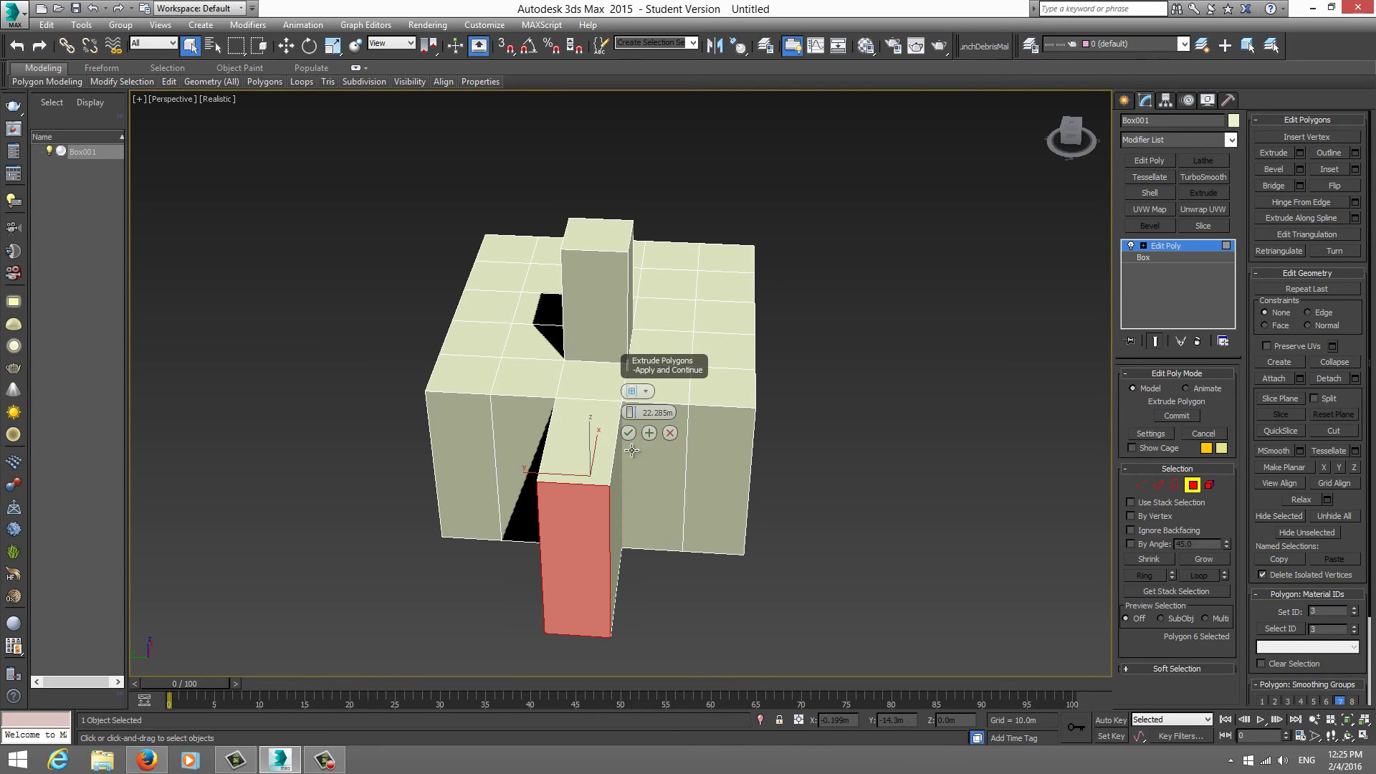
{"action": "left_click", "coordinate": [649, 433]}
{"action": "middle_click_drag", "start_coordinate": [650, 432], "coordinate": [614, 524], "text": "alt"}
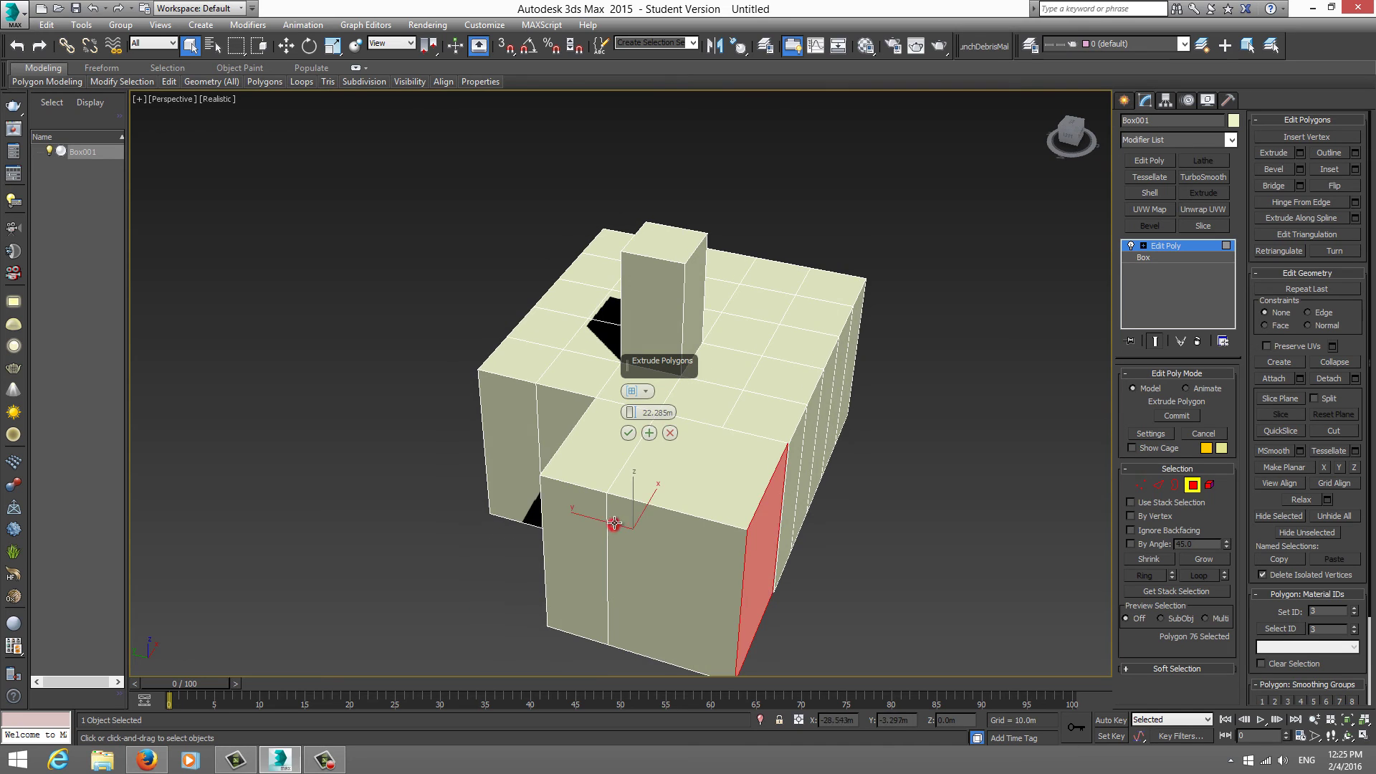
{"action": "left_click", "coordinate": [649, 433]}
{"action": "left_click", "coordinate": [702, 553]}
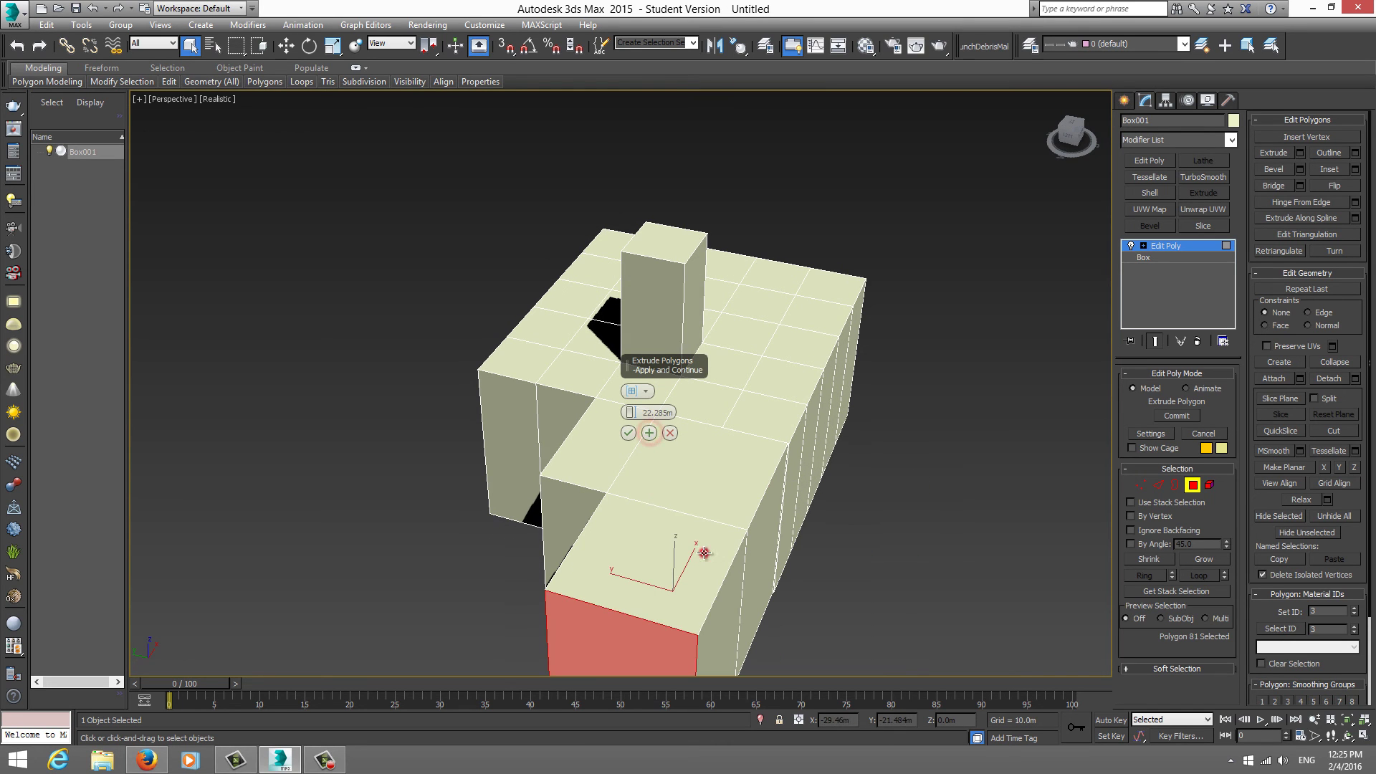
{"action": "left_click", "coordinate": [628, 432]}
{"action": "middle_click_drag", "start_coordinate": [630, 433], "coordinate": [516, 256], "text": "alt"}
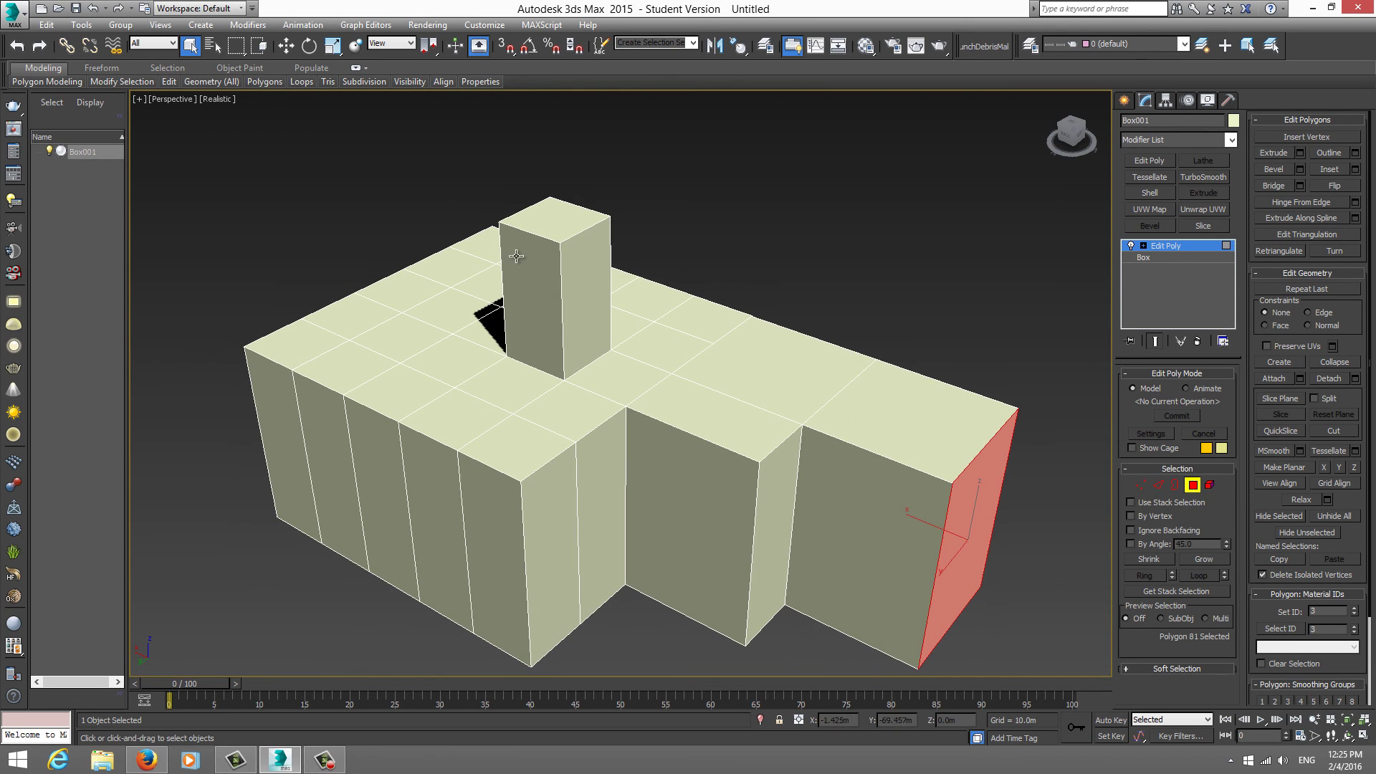
- Set the viewport to Shaded display and return to object level
{"action": "left_click", "coordinate": [228, 105]}
{"action": "left_click", "coordinate": [279, 134]}
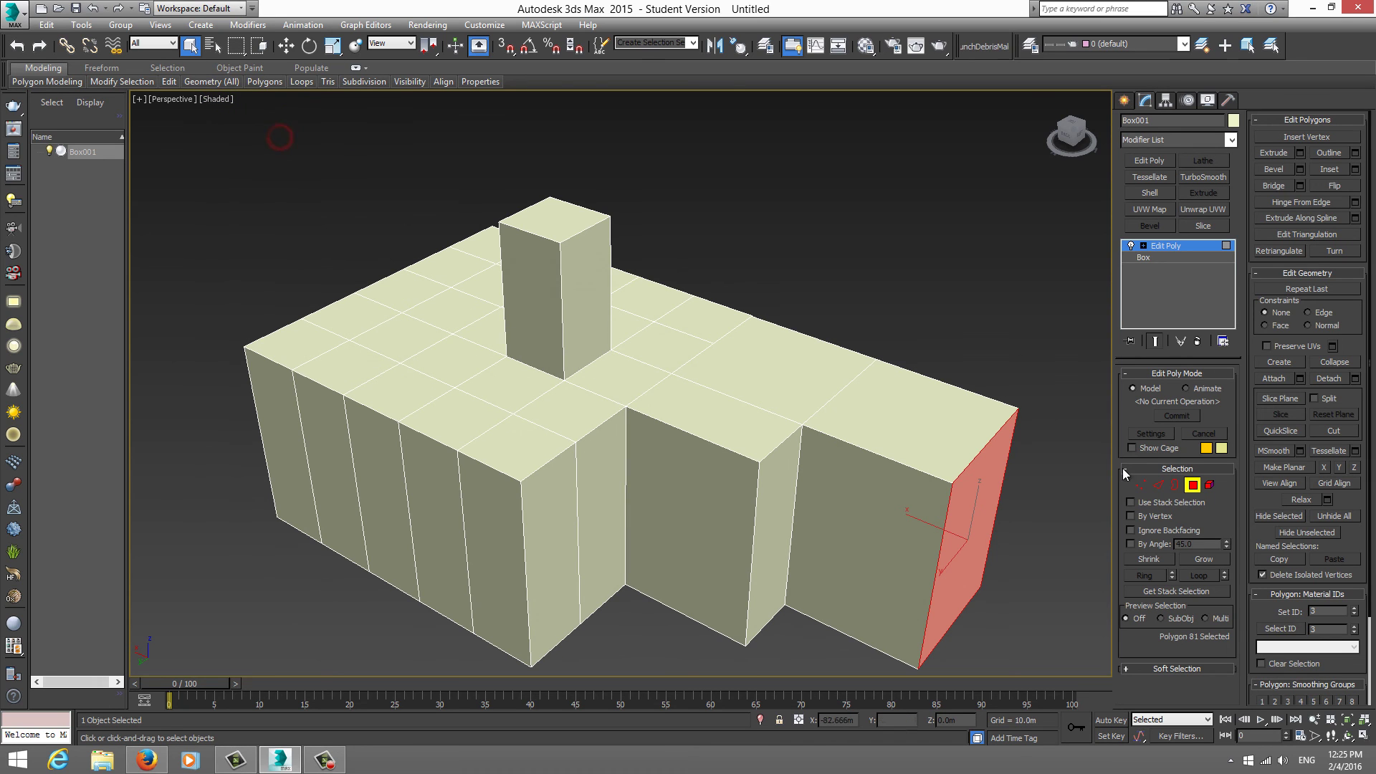
{"action": "left_click", "coordinate": [1191, 485]}
{"action": "scroll", "coordinate": [863, 409], "scroll_direction": "down", "scroll_amount": 3}
{"action": "mouse_move", "coordinate": [835, 399]}
{"action": "middle_mouse_down", "text": "alt"}
{"action": "mouse_move", "coordinate": [877, 405]}
{"action": "mouse_move", "coordinate": [849, 408]}
{"action": "middle_mouse_up", "text": "alt"}
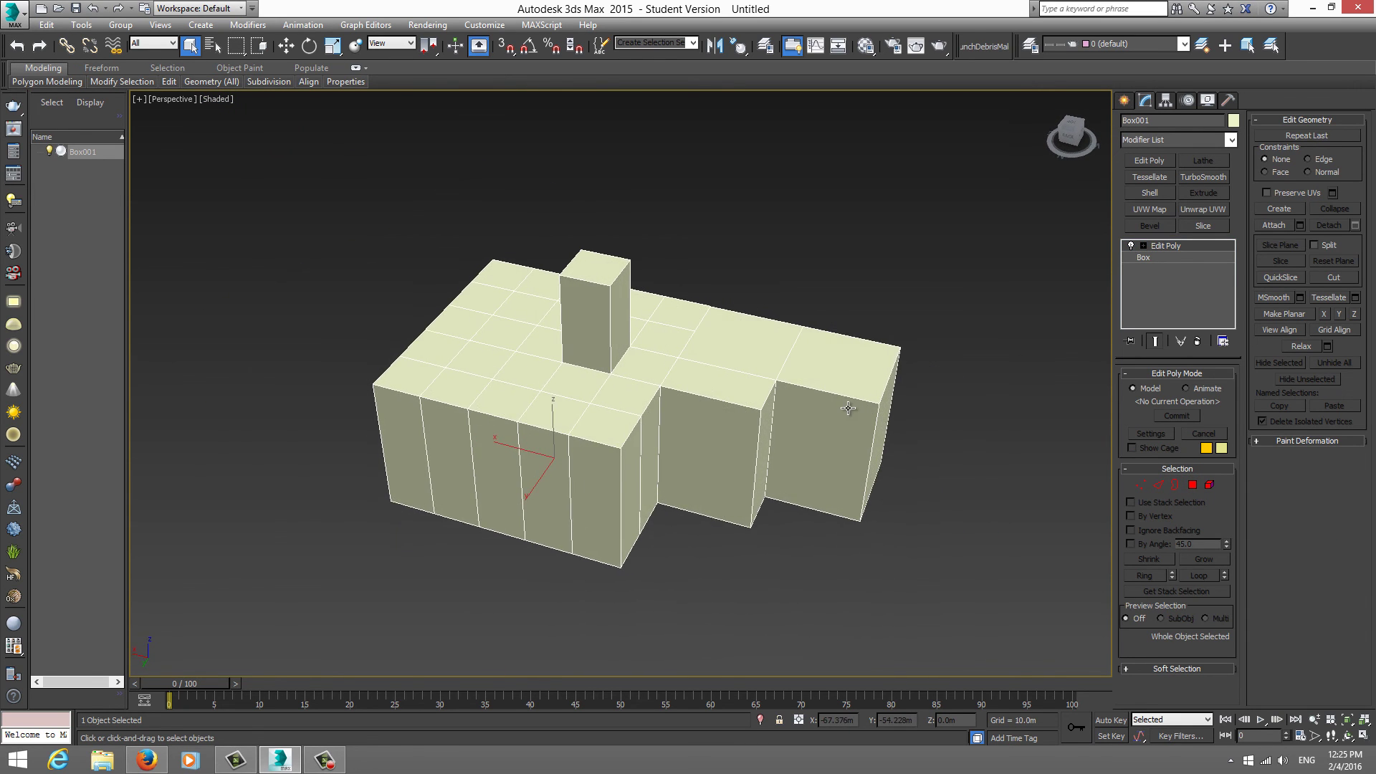
- Switch to Firefox showing the Facebook group page
{"action": "left_click", "coordinate": [156, 761]}
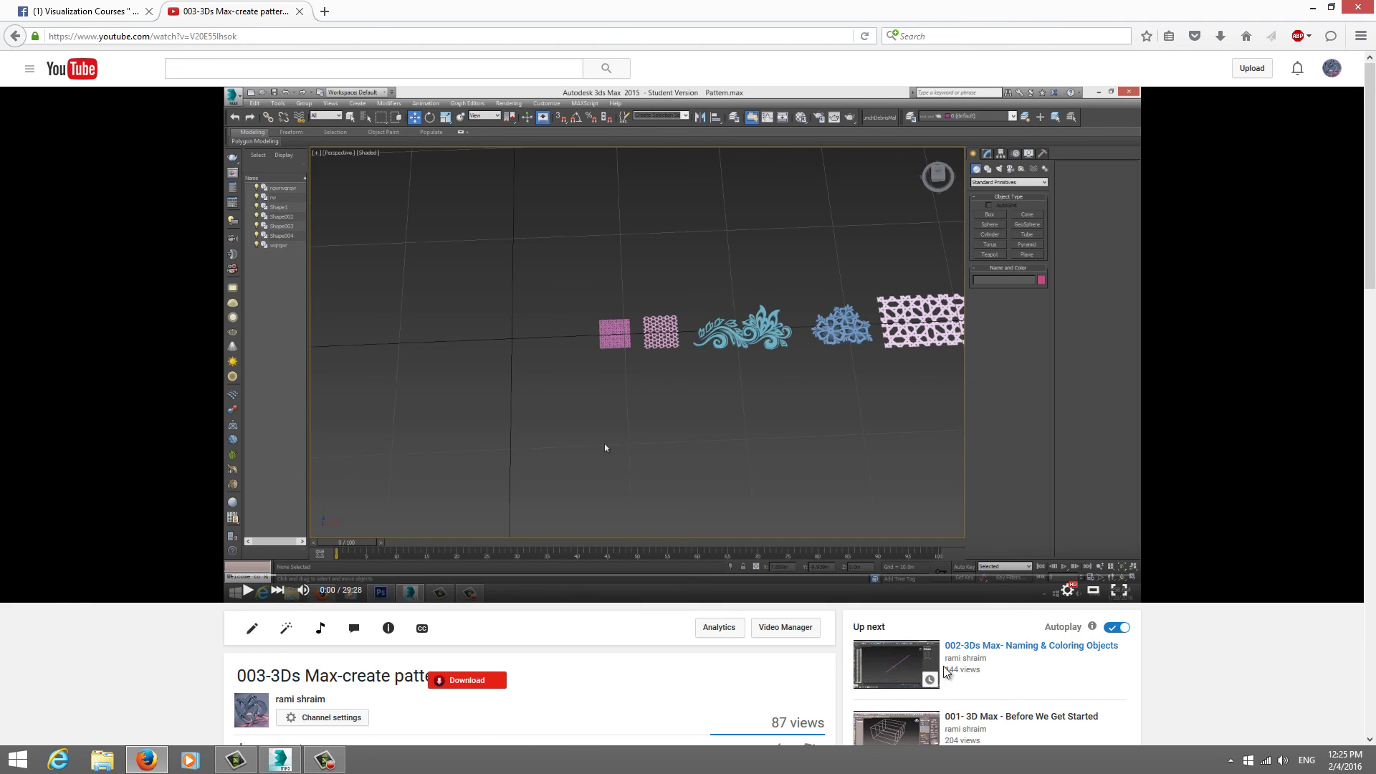
{"action": "scroll", "coordinate": [595, 617], "scroll_direction": "down", "scroll_amount": 2}
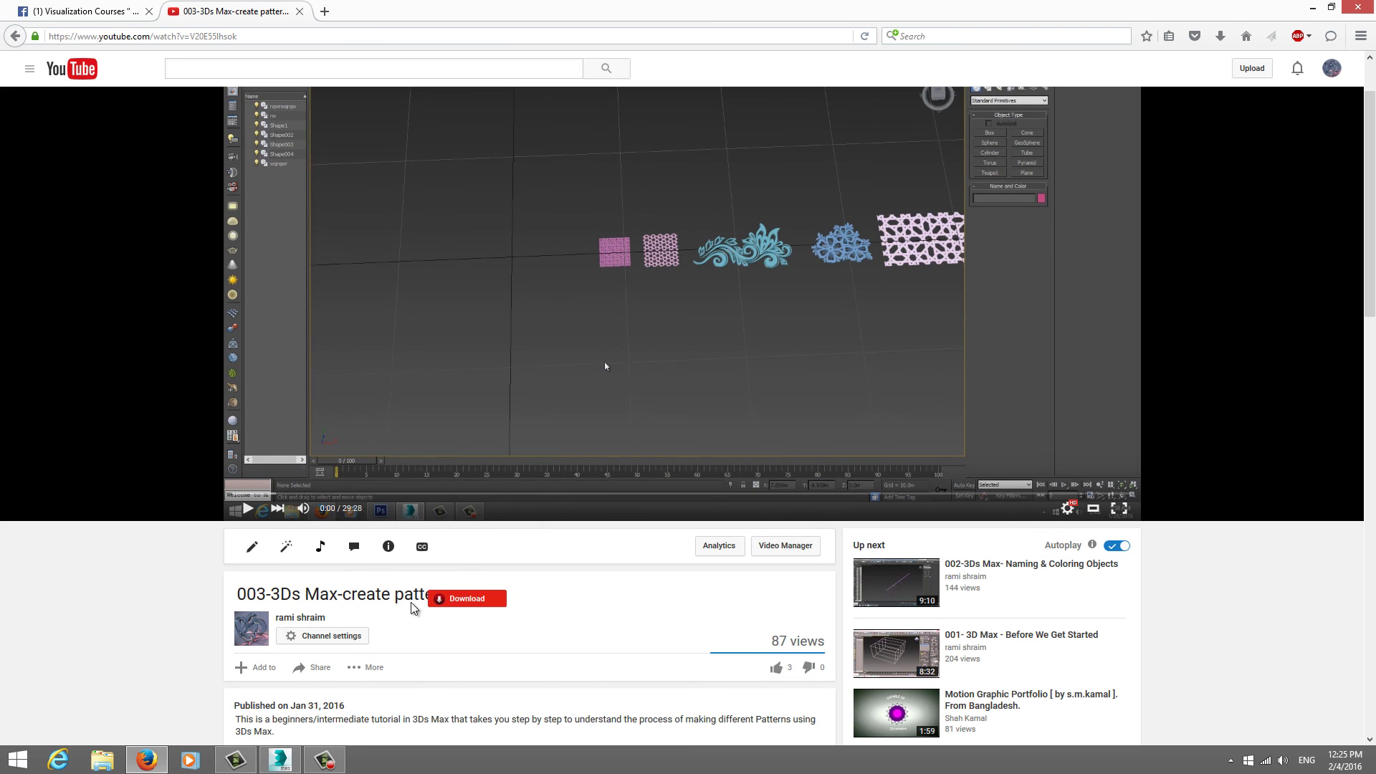
{"action": "scroll", "coordinate": [510, 537], "scroll_direction": "up", "scroll_amount": 2}
- Scroll down through the Visualization Courses group posts
{"action": "left_click", "coordinate": [65, 11]}
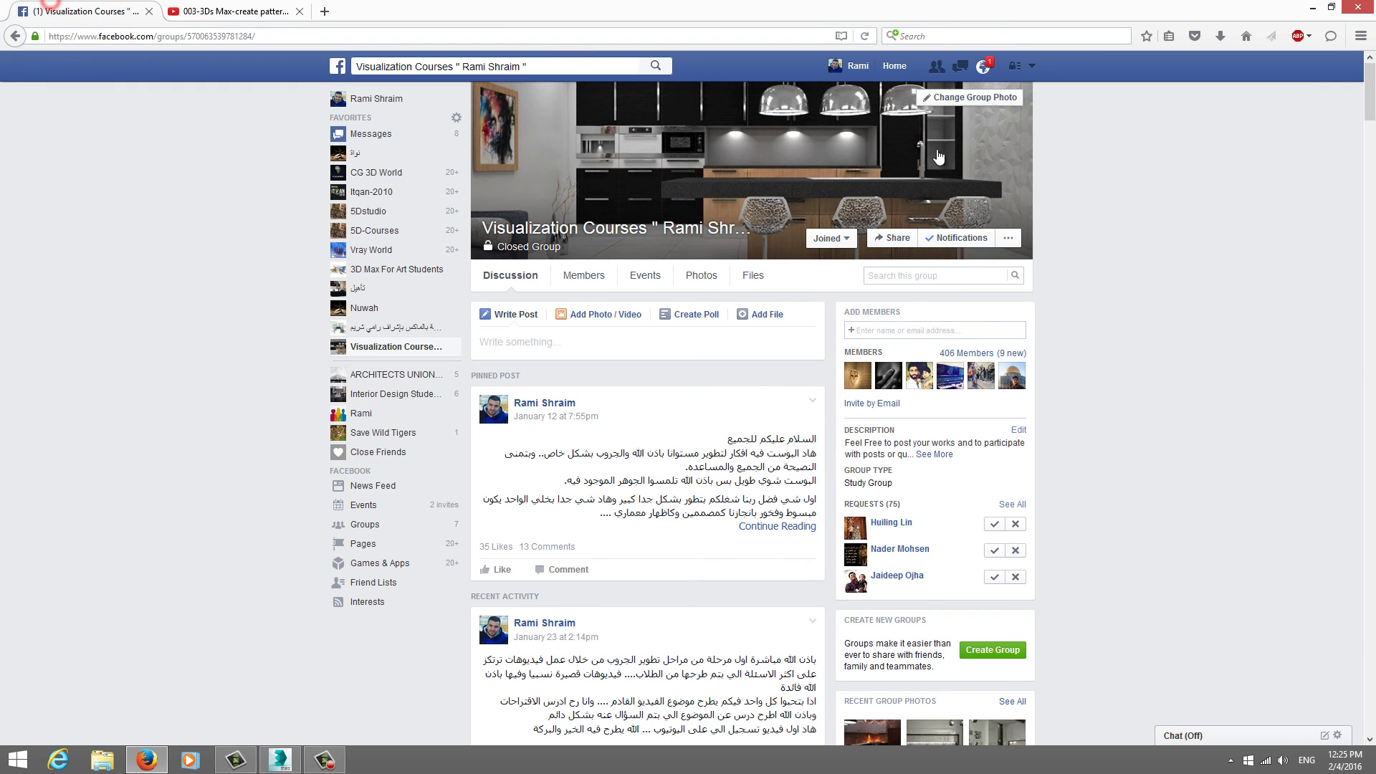
{"action": "scroll", "coordinate": [759, 365], "scroll_direction": "down", "scroll_amount": 2}
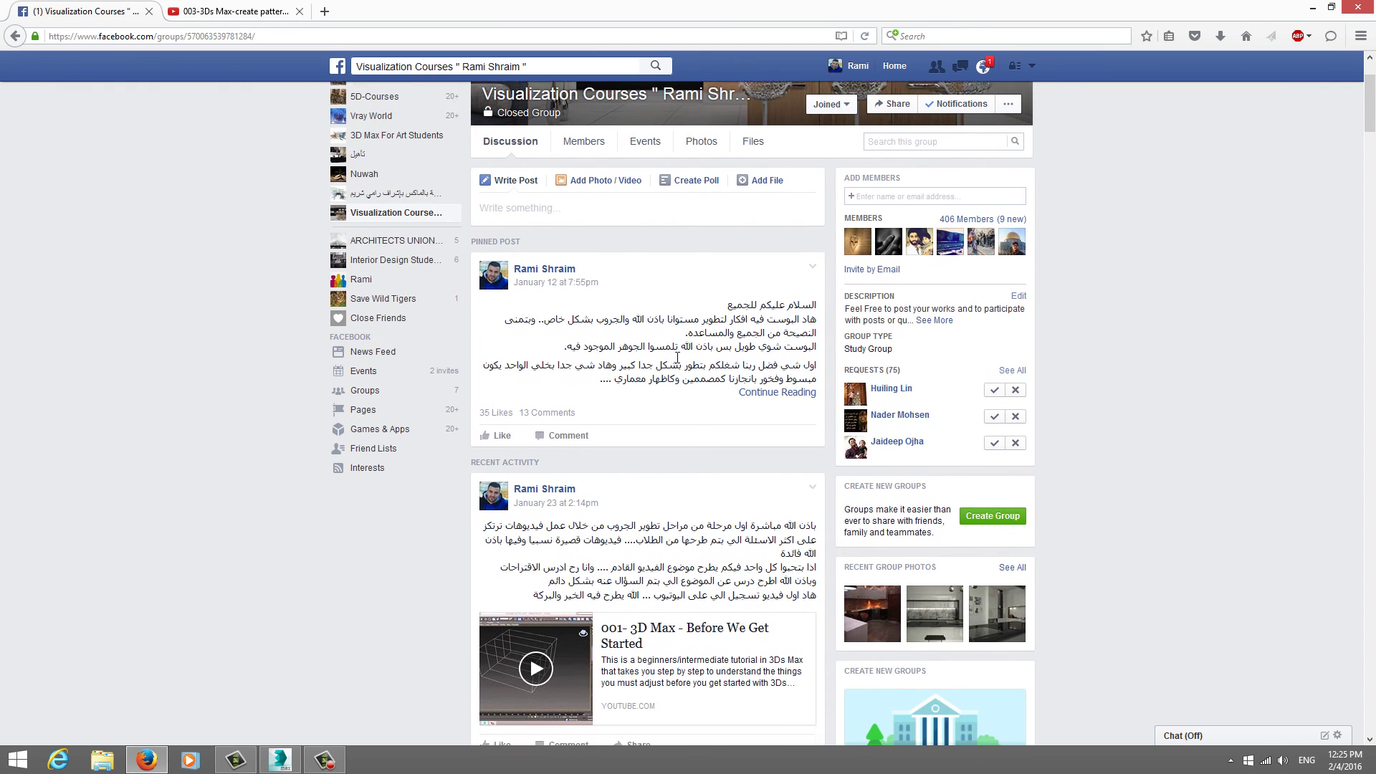
{"action": "scroll", "coordinate": [677, 357], "scroll_direction": "down", "scroll_amount": 1}
{"action": "scroll", "coordinate": [670, 394], "scroll_direction": "down", "scroll_amount": 2}
{"action": "scroll", "coordinate": [663, 423], "scroll_direction": "down", "scroll_amount": 1}
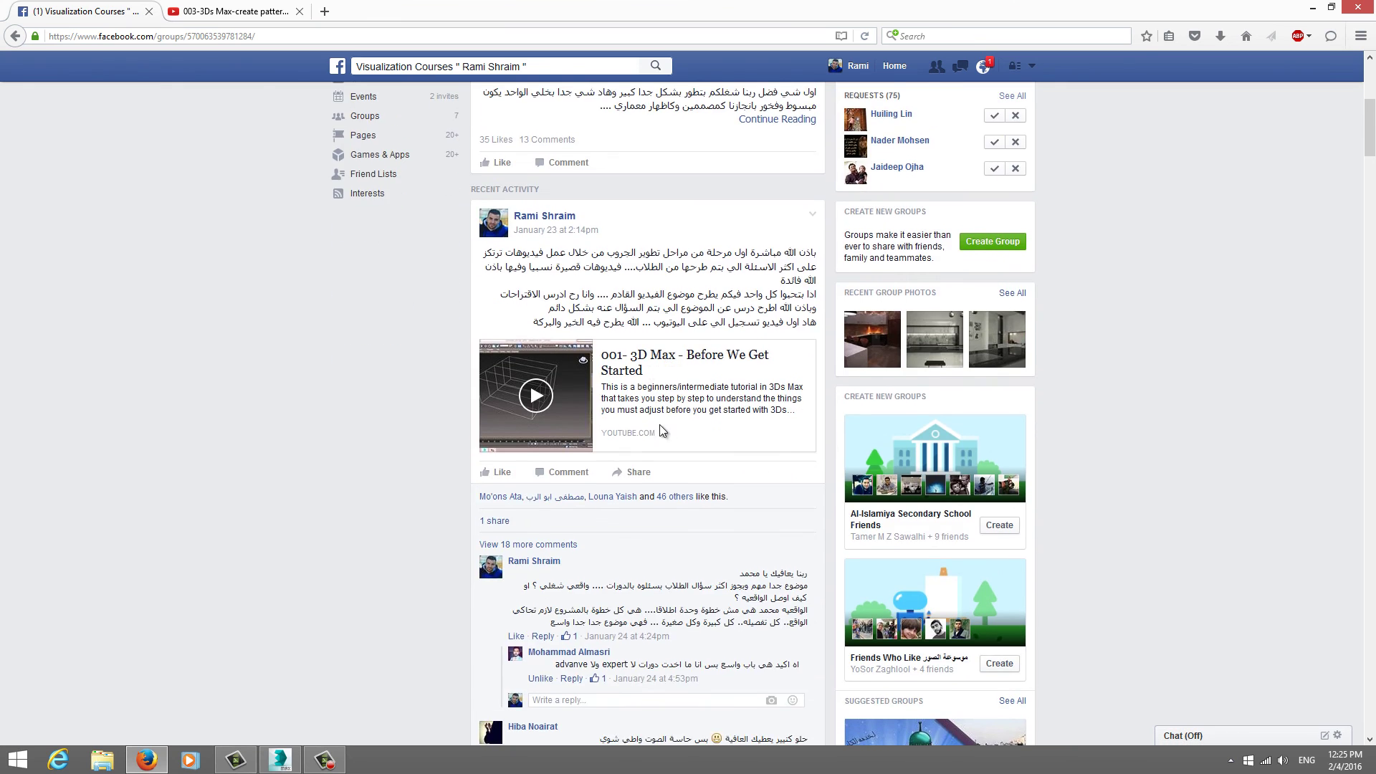
{"action": "scroll", "coordinate": [661, 430], "scroll_direction": "down", "scroll_amount": 5}
{"action": "scroll", "coordinate": [661, 423], "scroll_direction": "down", "scroll_amount": 4}
{"action": "scroll", "coordinate": [649, 465], "scroll_direction": "down", "scroll_amount": 5}
{"action": "scroll", "coordinate": [649, 477], "scroll_direction": "down", "scroll_amount": 5}
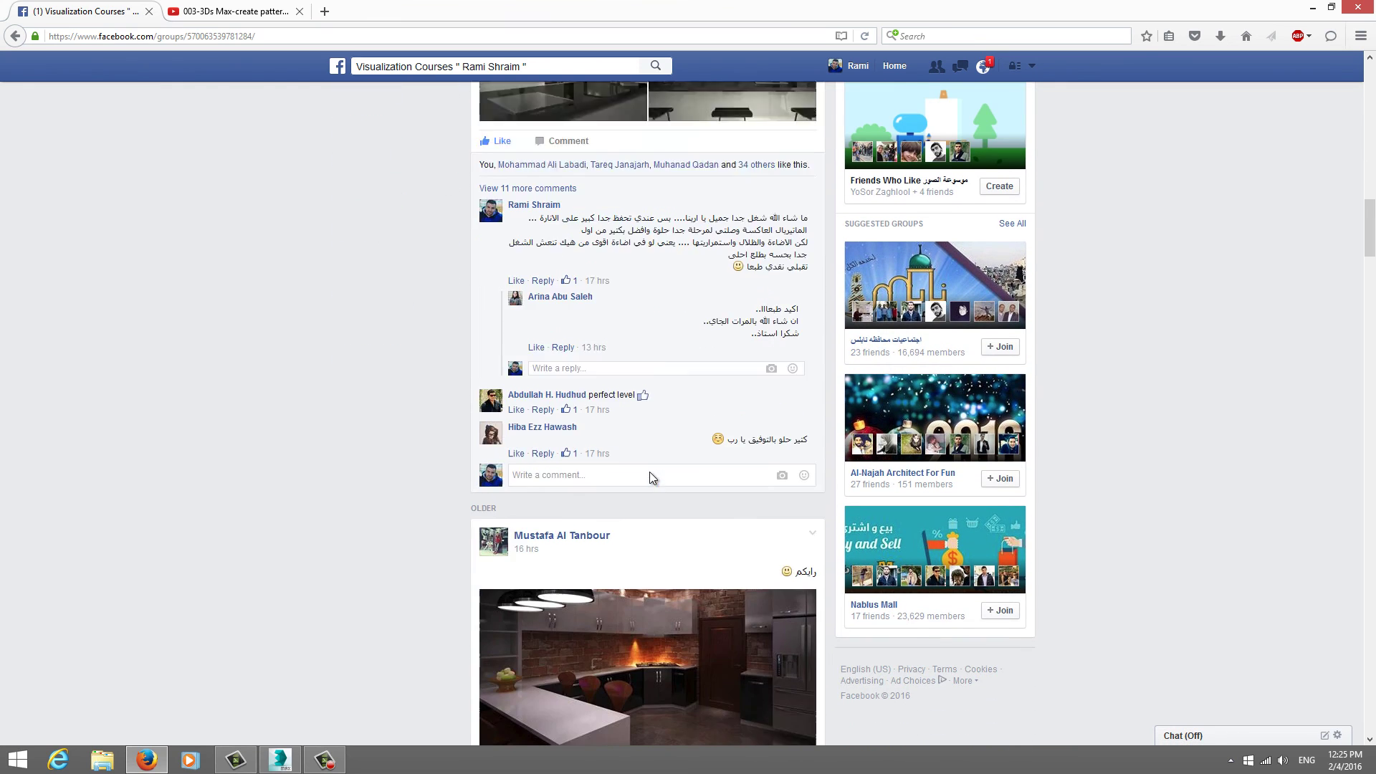
{"action": "scroll", "coordinate": [650, 474], "scroll_direction": "down", "scroll_amount": 2}
{"action": "scroll", "coordinate": [649, 472], "scroll_direction": "down", "scroll_amount": 2}
{"action": "scroll", "coordinate": [650, 473], "scroll_direction": "down", "scroll_amount": 4}
{"action": "scroll", "coordinate": [651, 476], "scroll_direction": "down", "scroll_amount": 4}
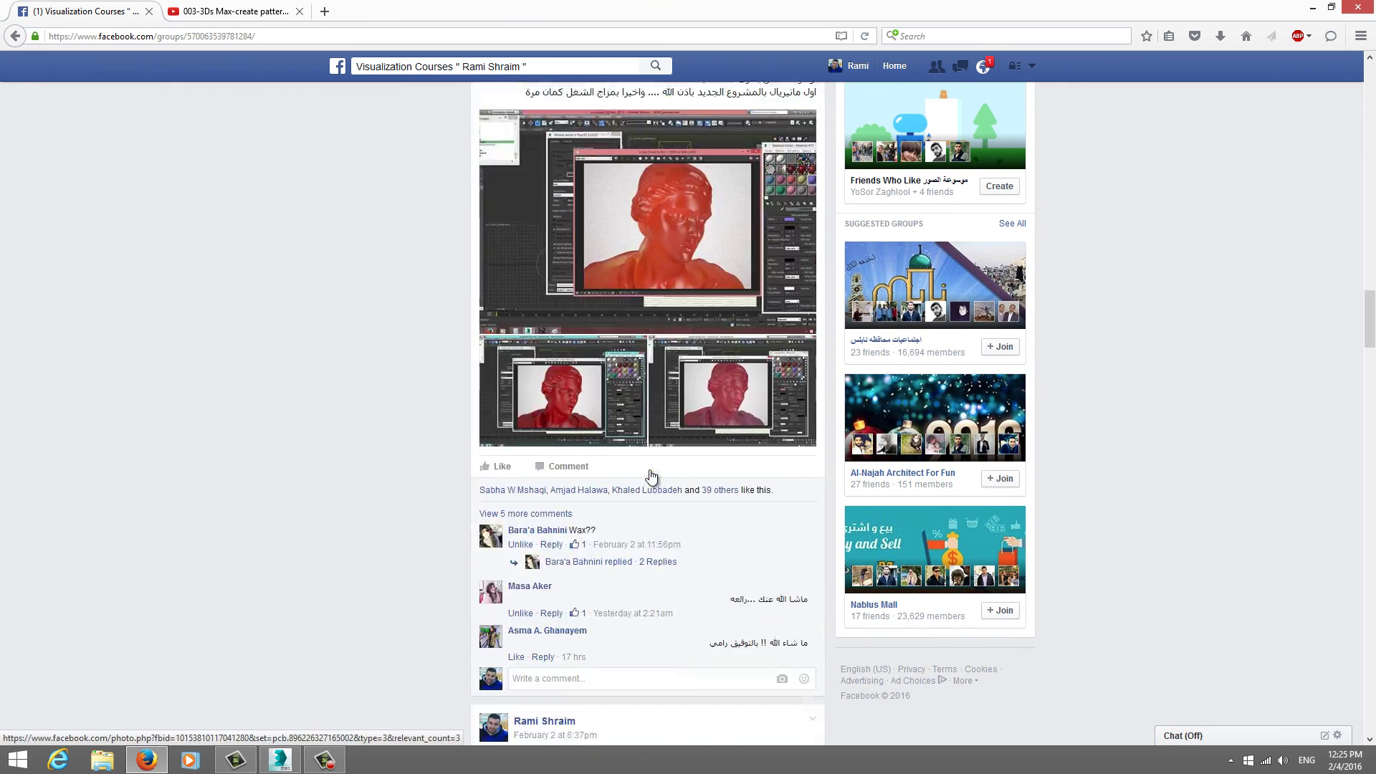
{"action": "scroll", "coordinate": [649, 473], "scroll_direction": "down", "scroll_amount": 3}
{"action": "scroll", "coordinate": [650, 473], "scroll_direction": "down", "scroll_amount": 3}
- Scroll back up, then minimize Firefox to bring 3ds Max forward
{"action": "scroll", "coordinate": [715, 258], "scroll_direction": "up", "scroll_amount": 4}
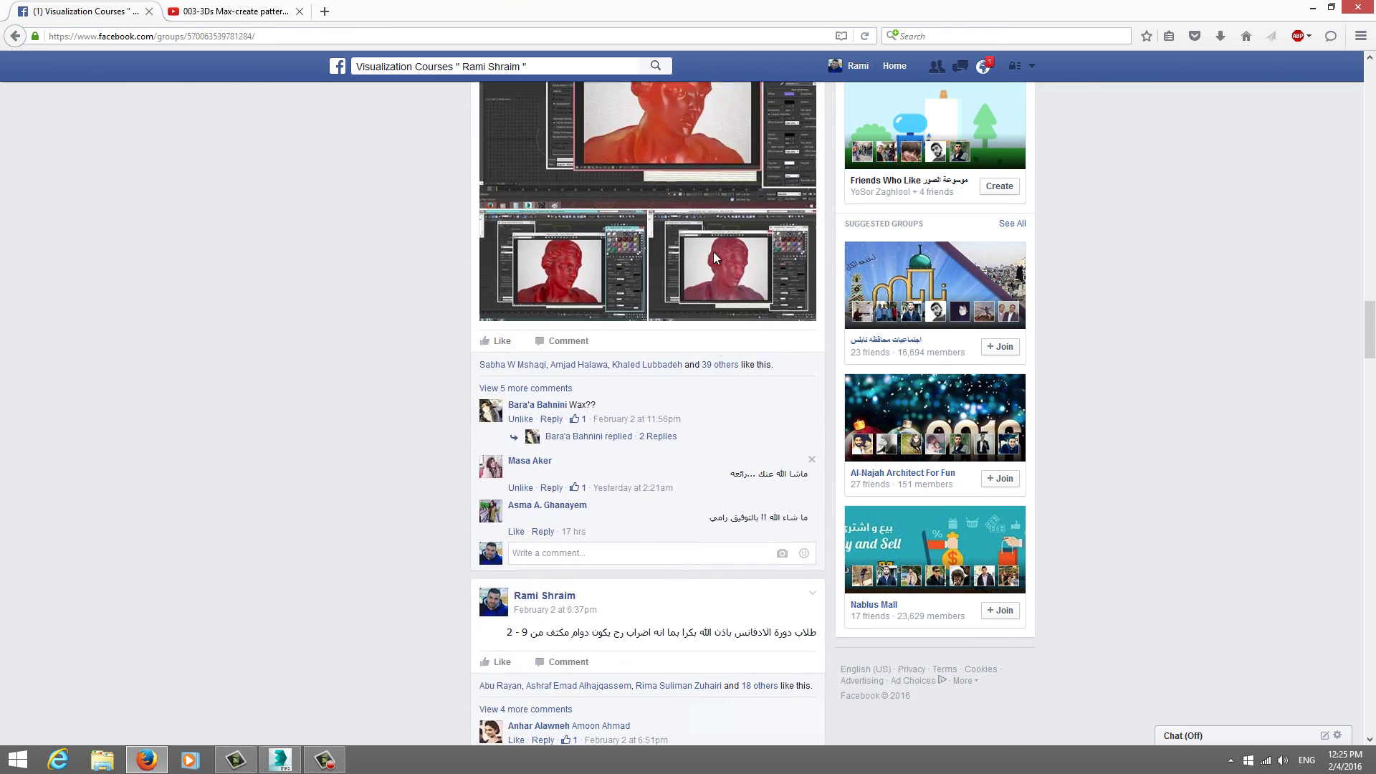
{"action": "scroll", "coordinate": [715, 258], "scroll_direction": "up", "scroll_amount": 2}
{"action": "scroll", "coordinate": [715, 258], "scroll_direction": "up", "scroll_amount": 2}
{"action": "left_click", "coordinate": [1312, 9]}
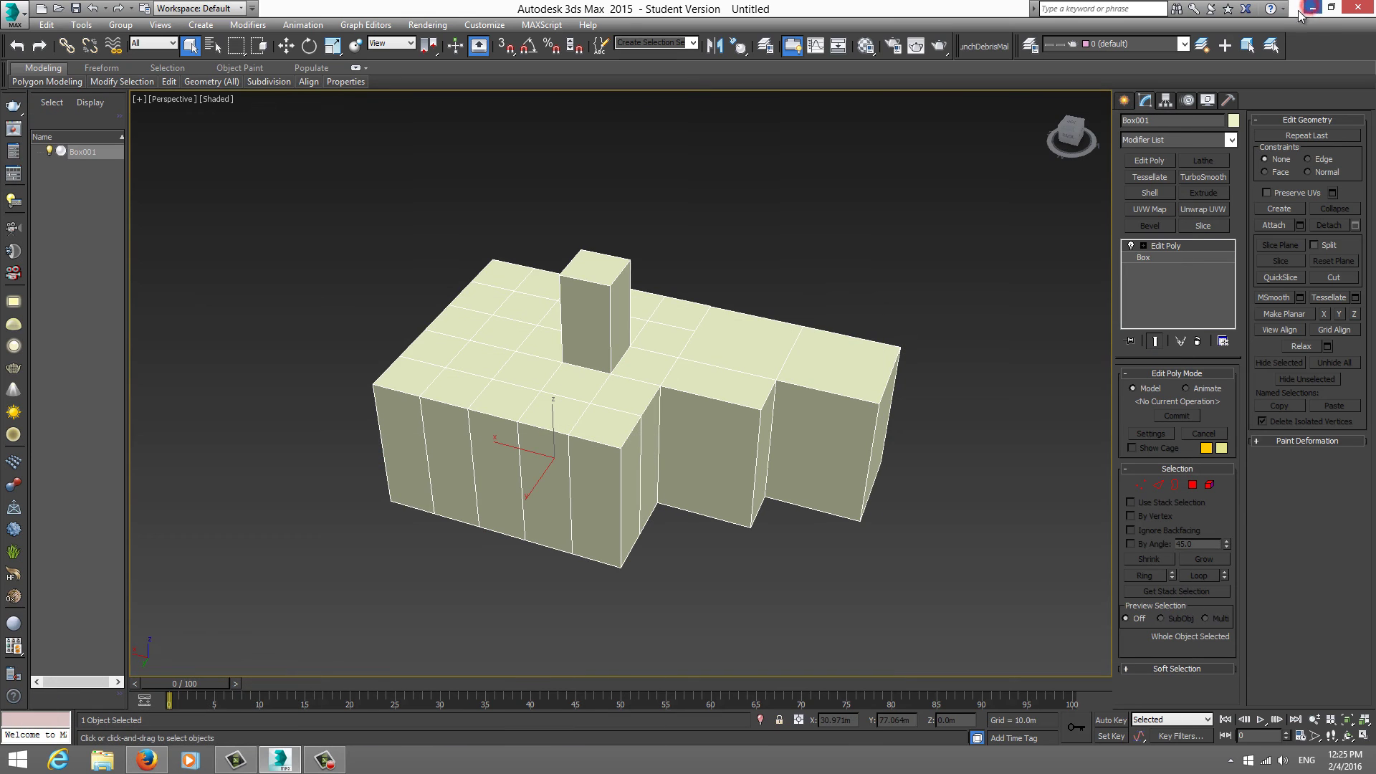